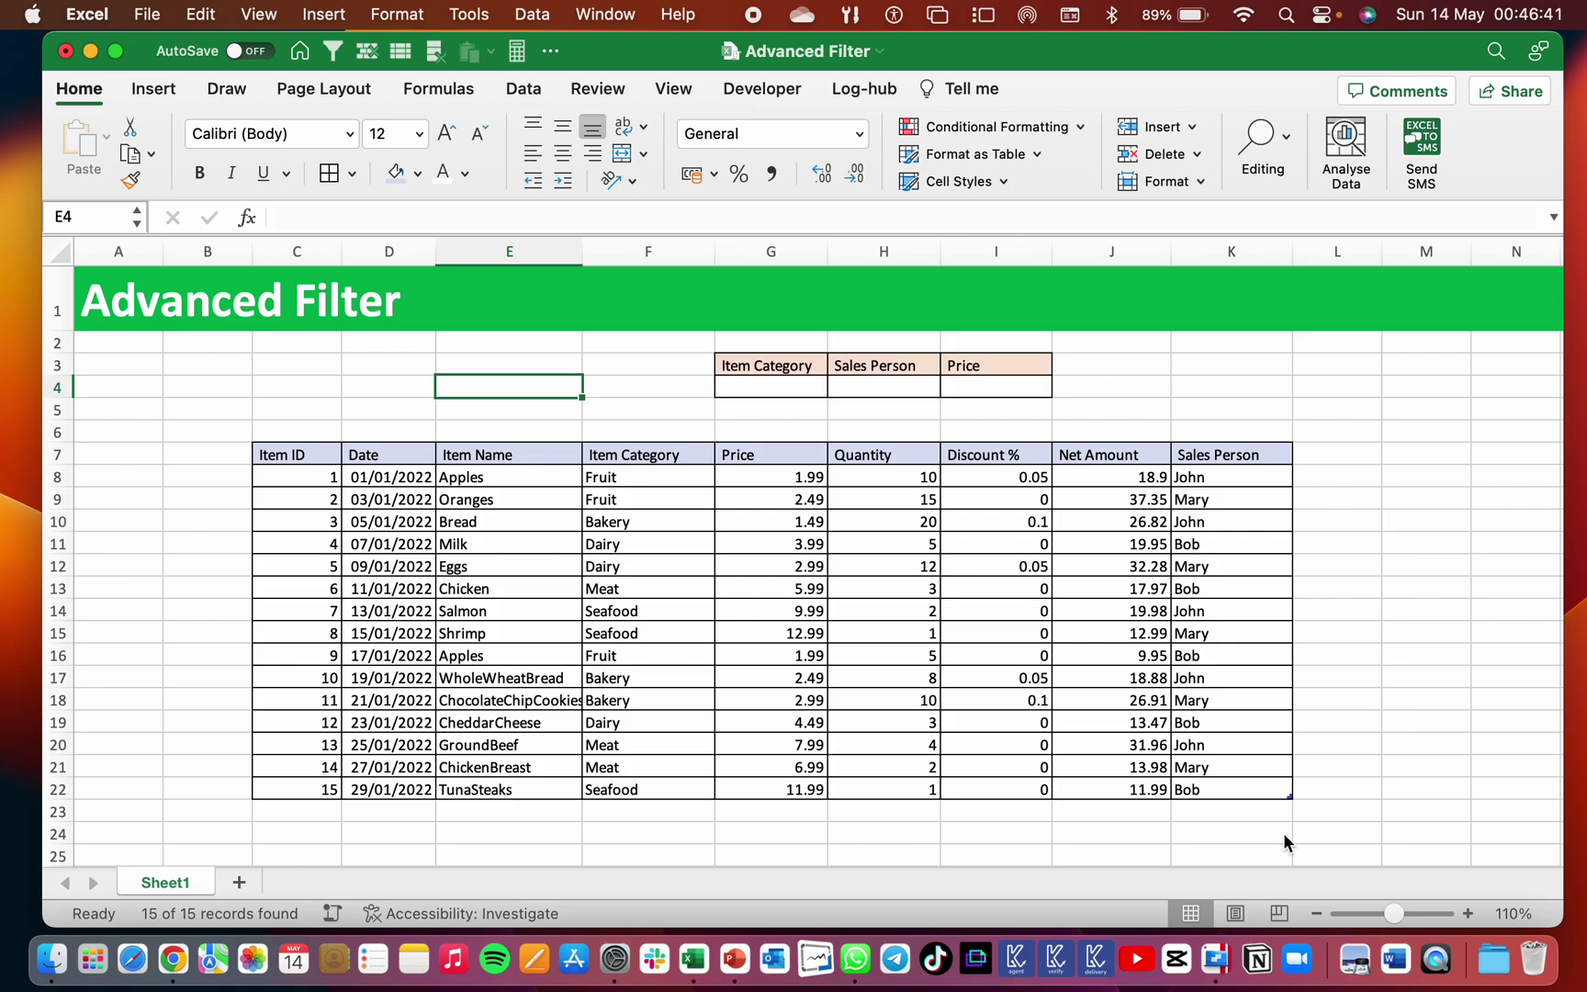
- Turn on table filters and filter Item Category to show only Fruit
click(643, 481)
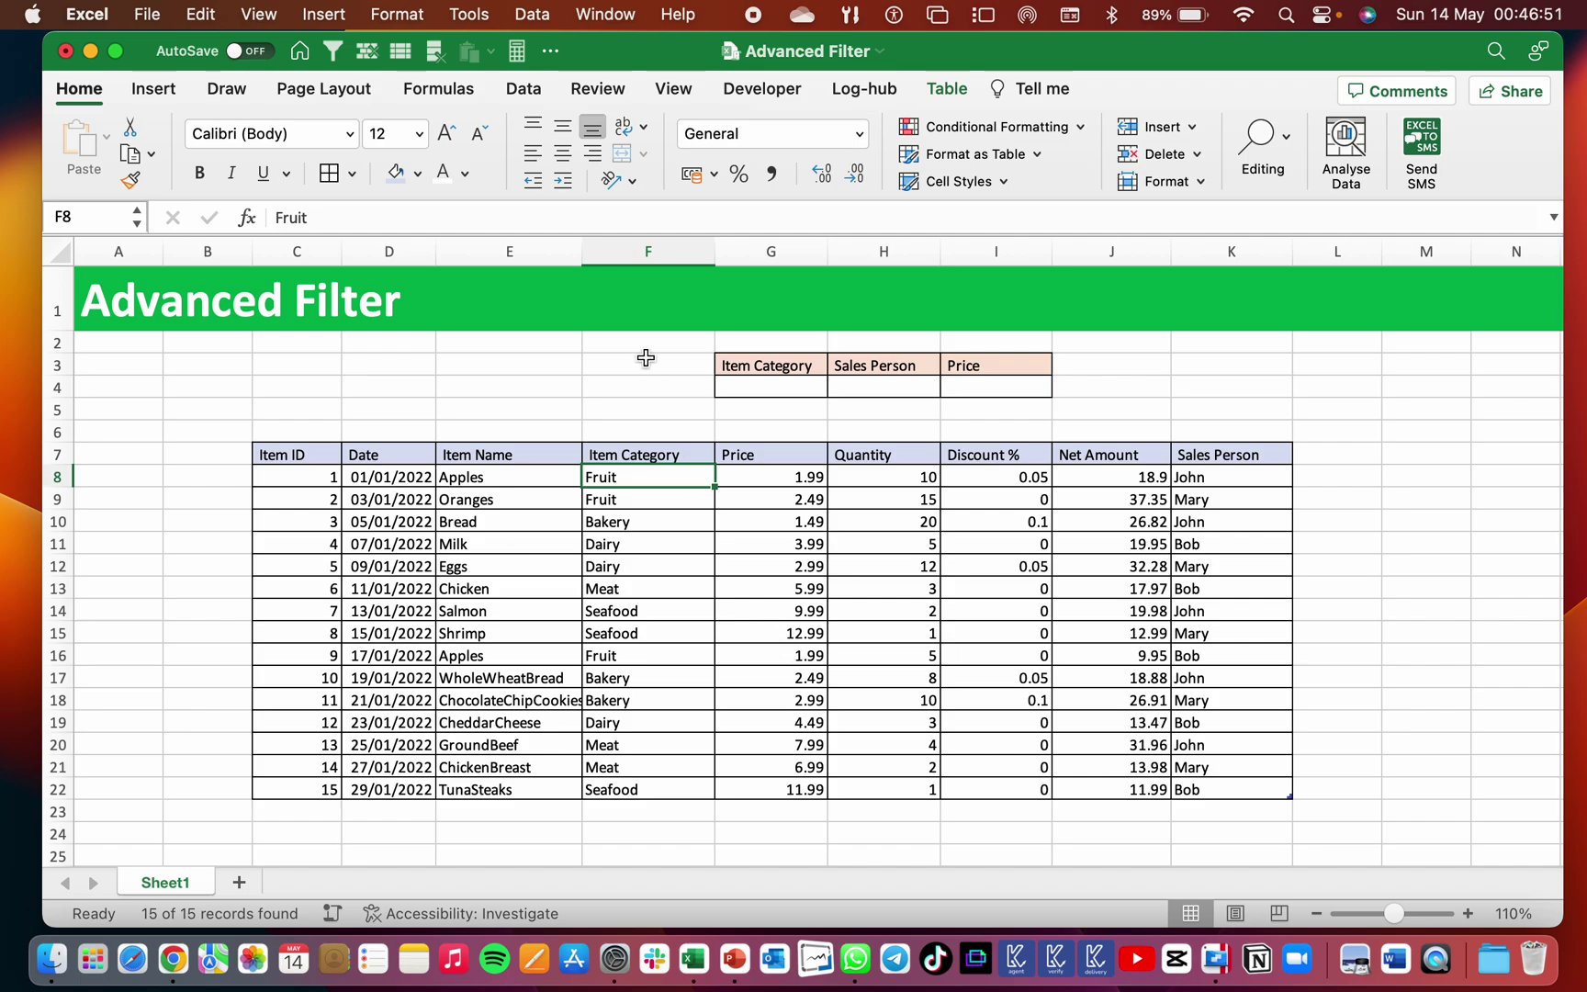
click(332, 51)
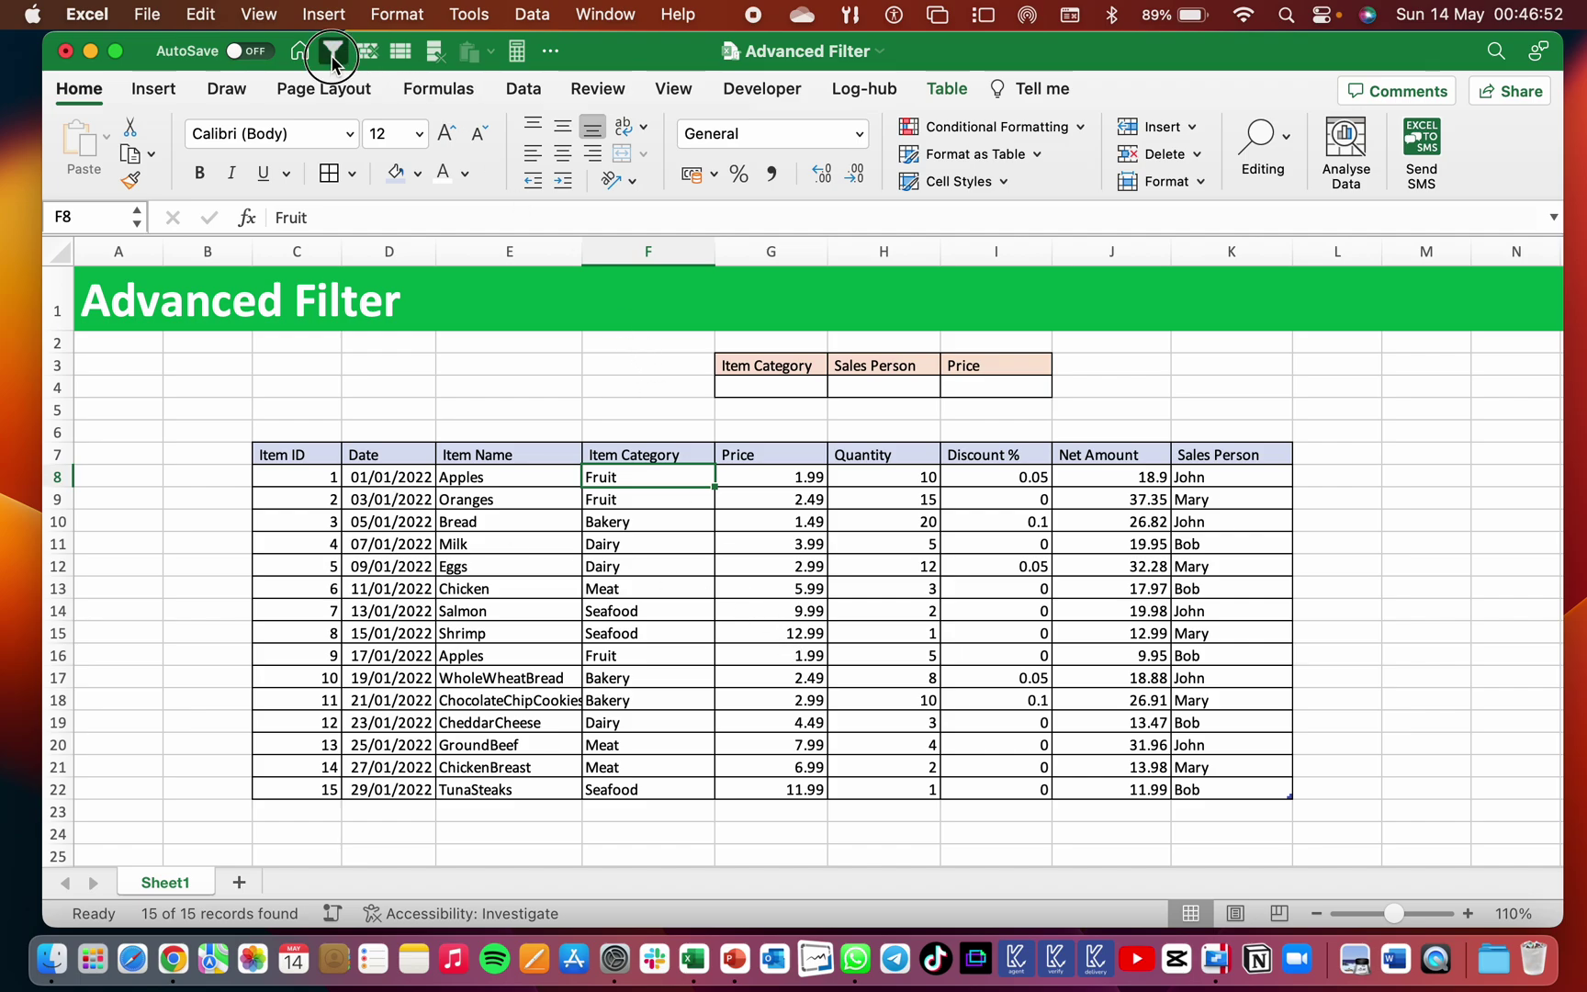
click(714, 589)
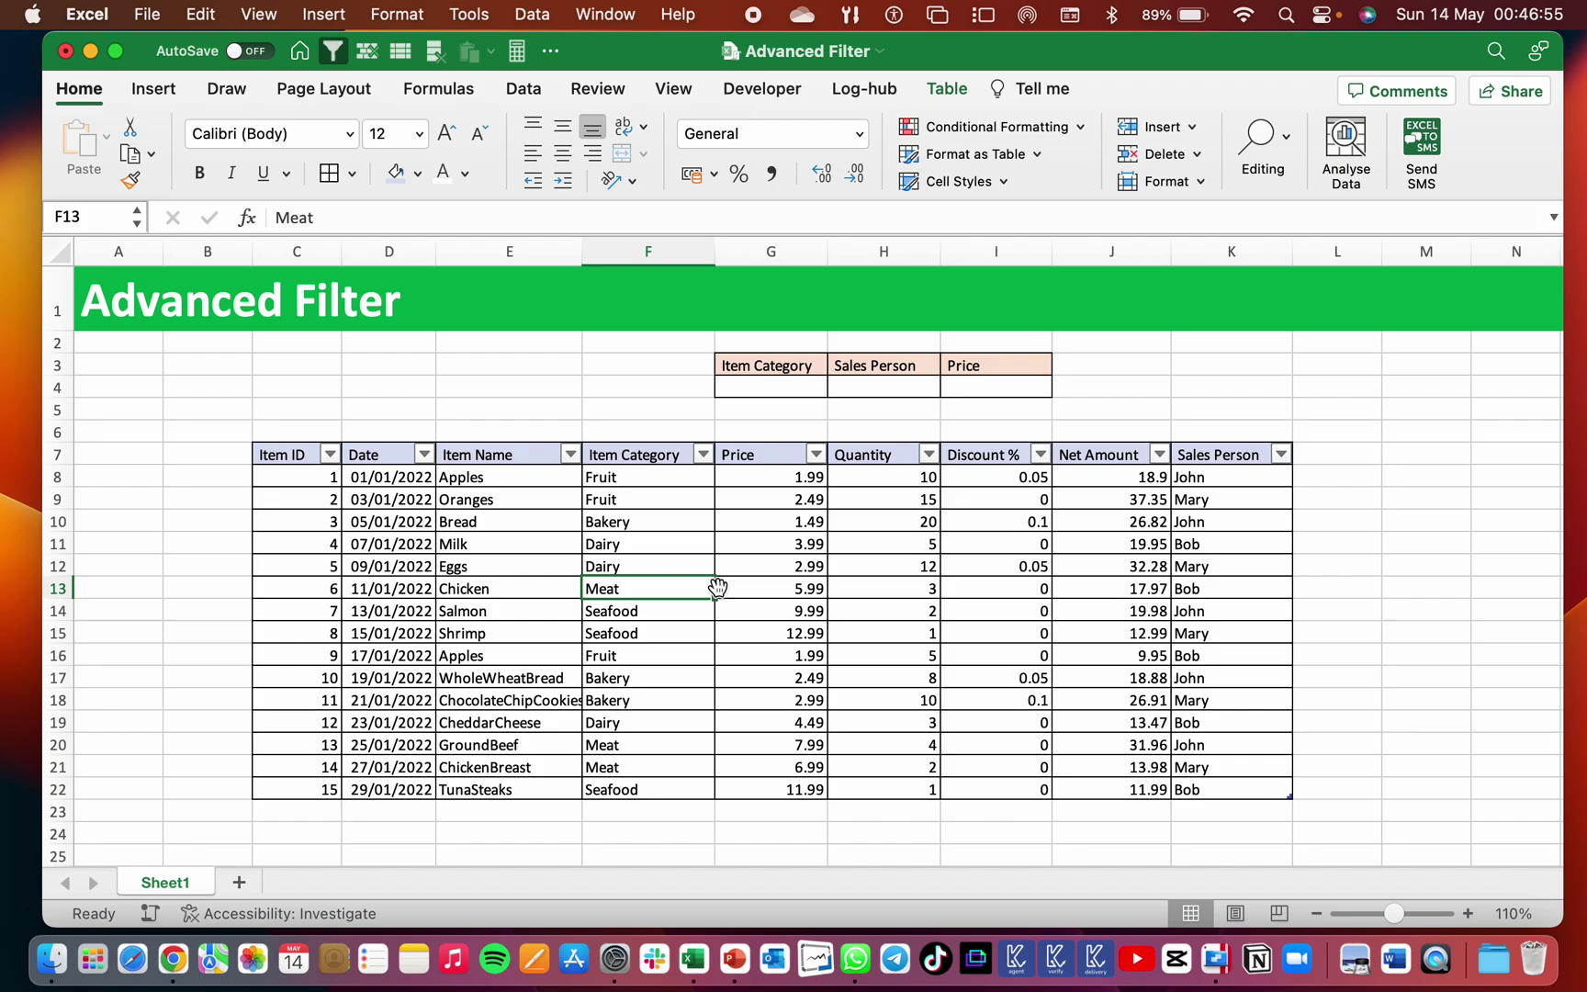
click(703, 456)
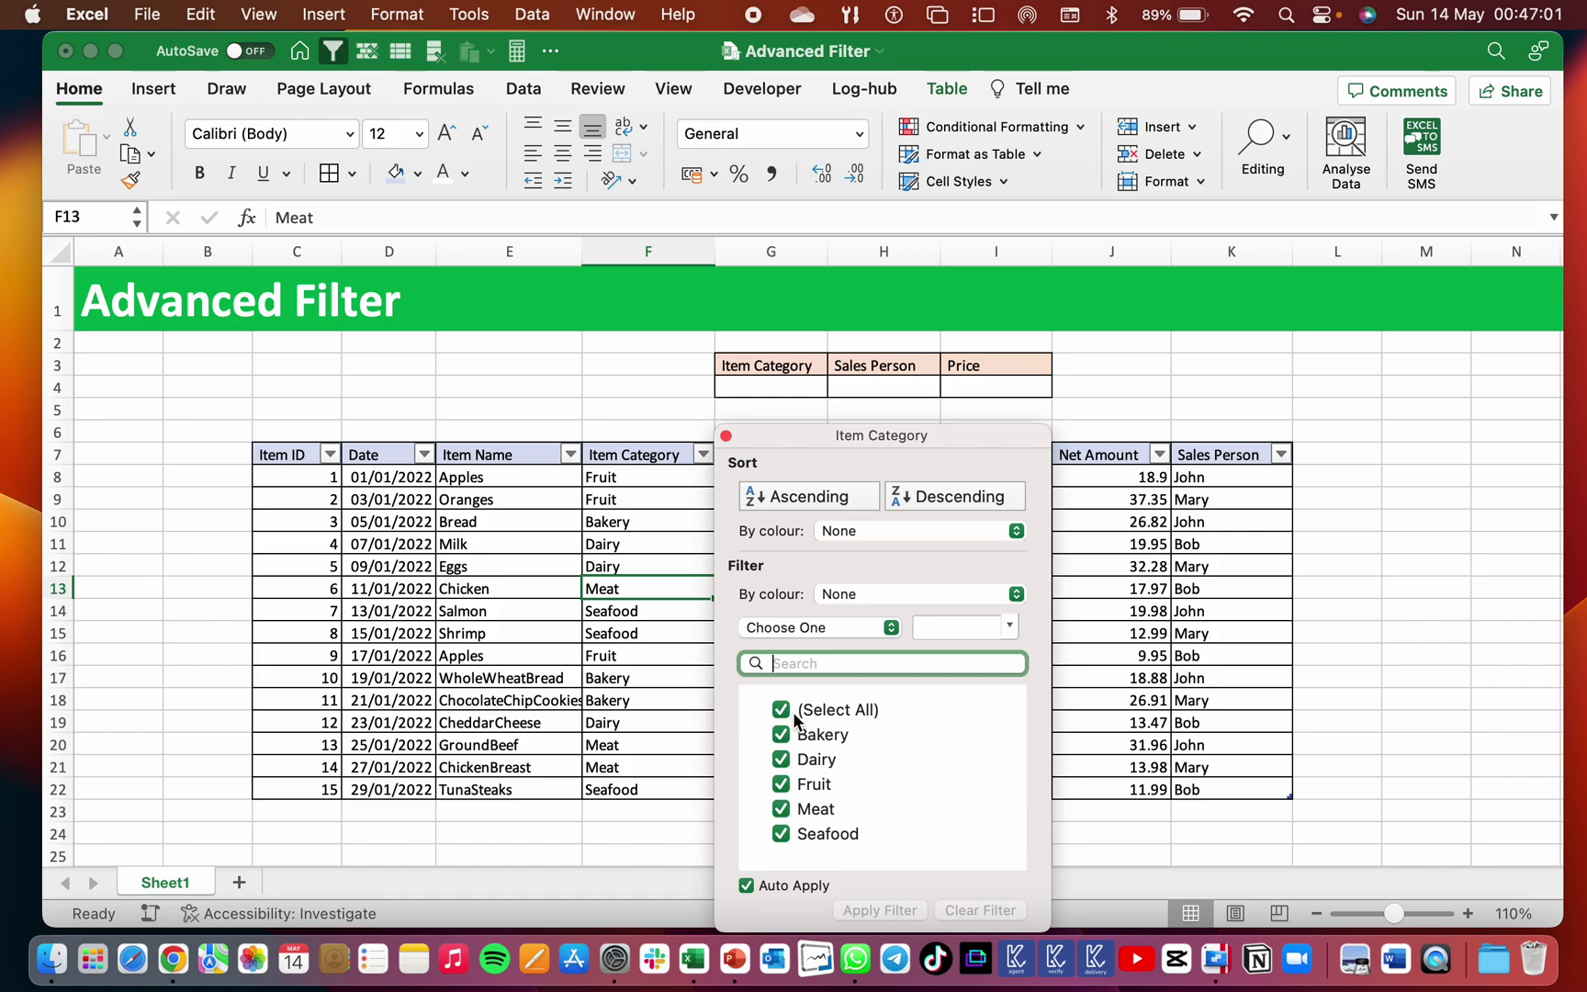
click(781, 710)
click(781, 783)
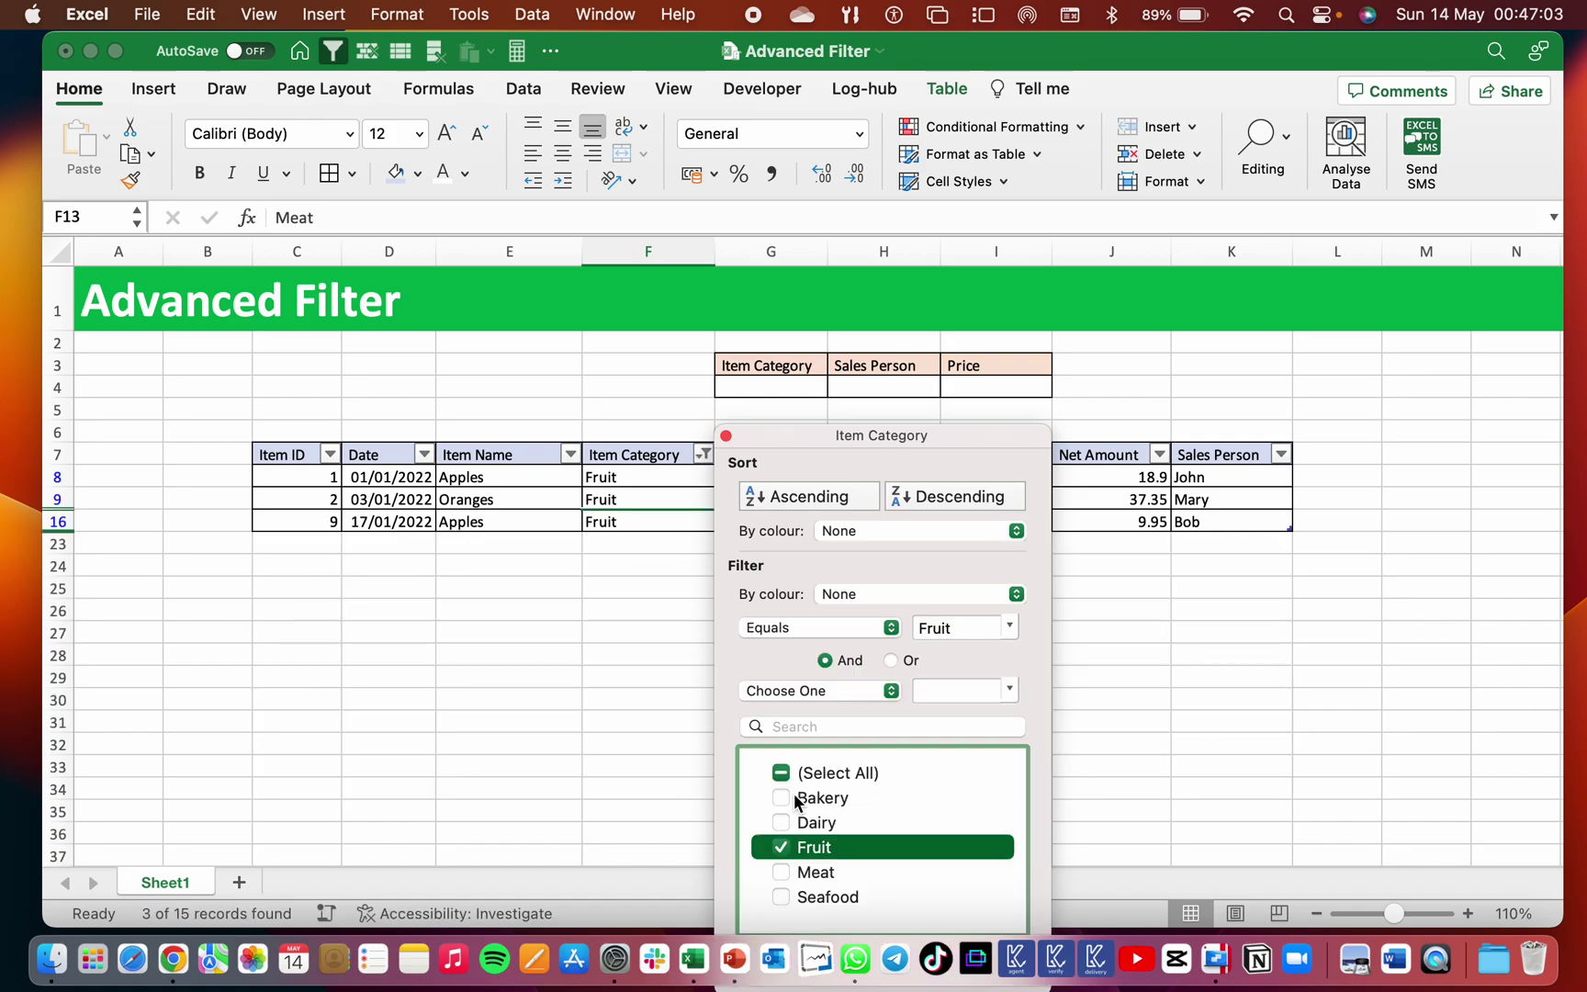
click(667, 575)
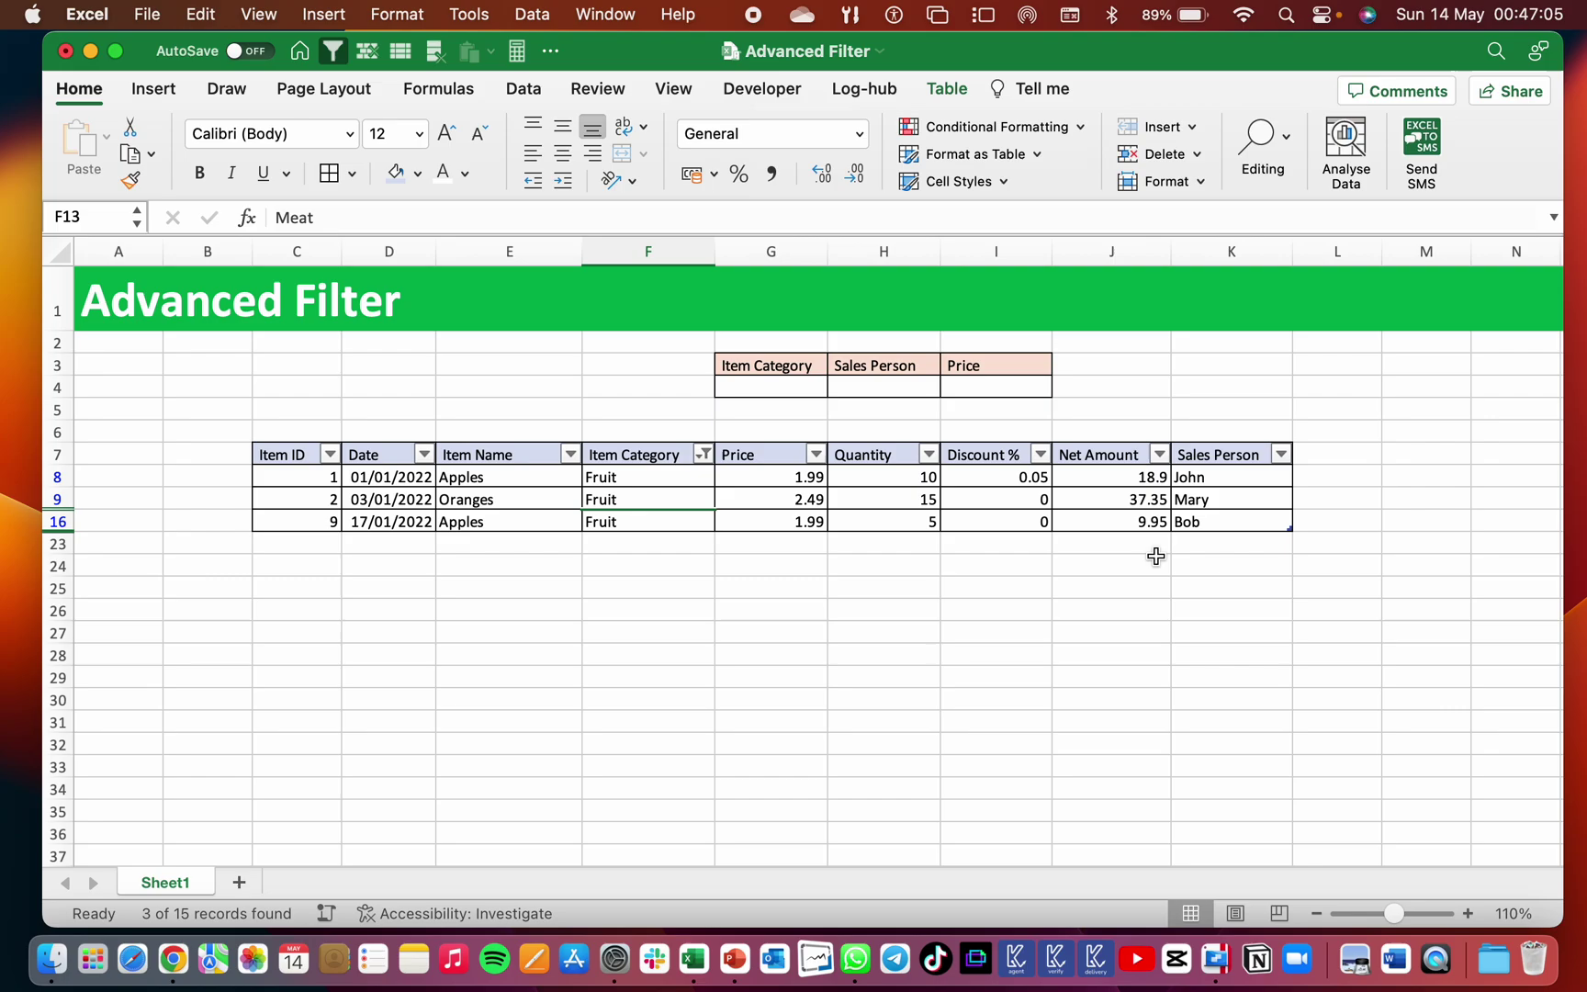
- Filter Sales Person to John, leaving the single Apples record
click(1281, 455)
click(1024, 709)
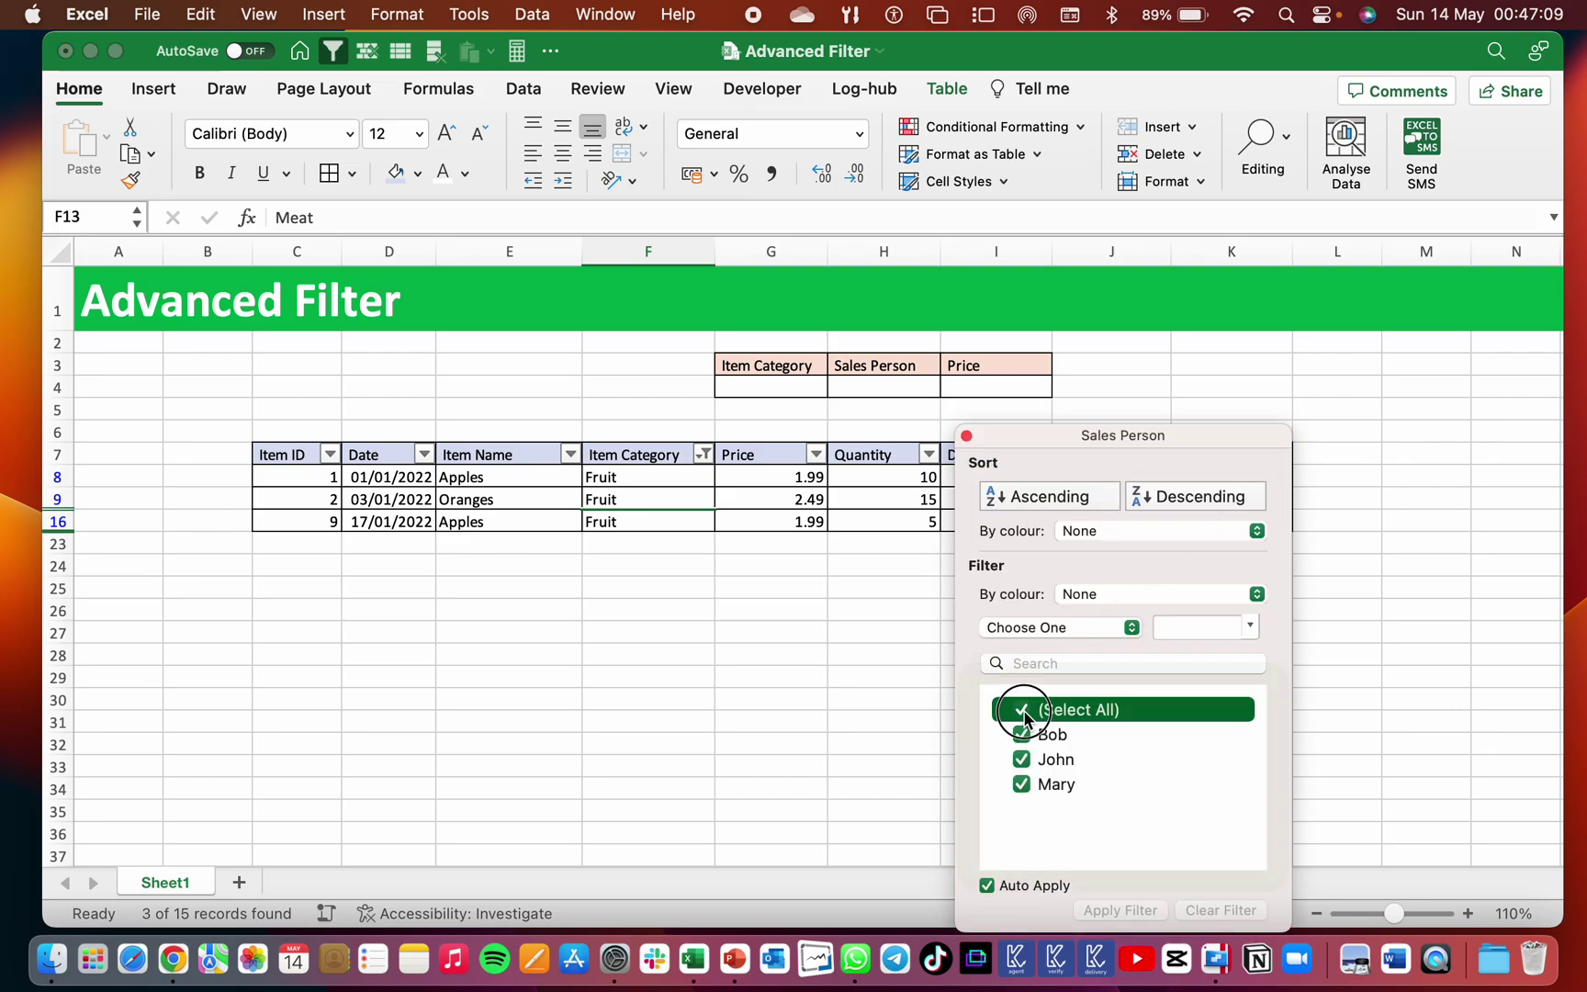
click(1023, 759)
click(946, 574)
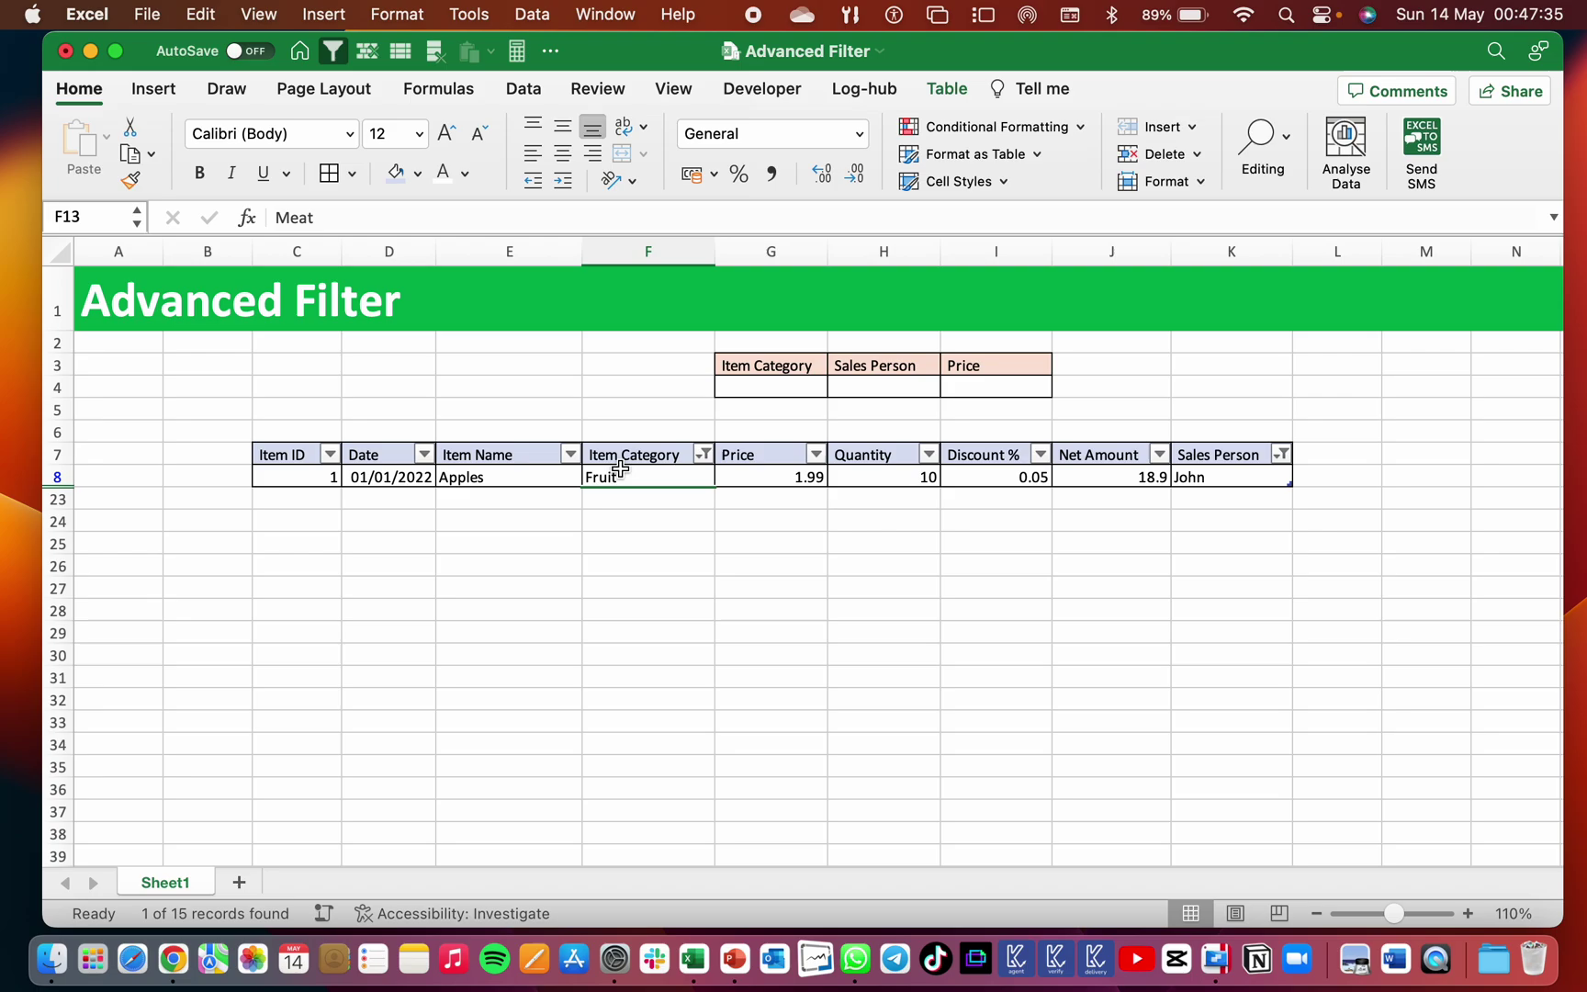
- Turn off the table filters so all 15 rows show, and select the criteria range G3:I4
click(626, 475)
click(340, 51)
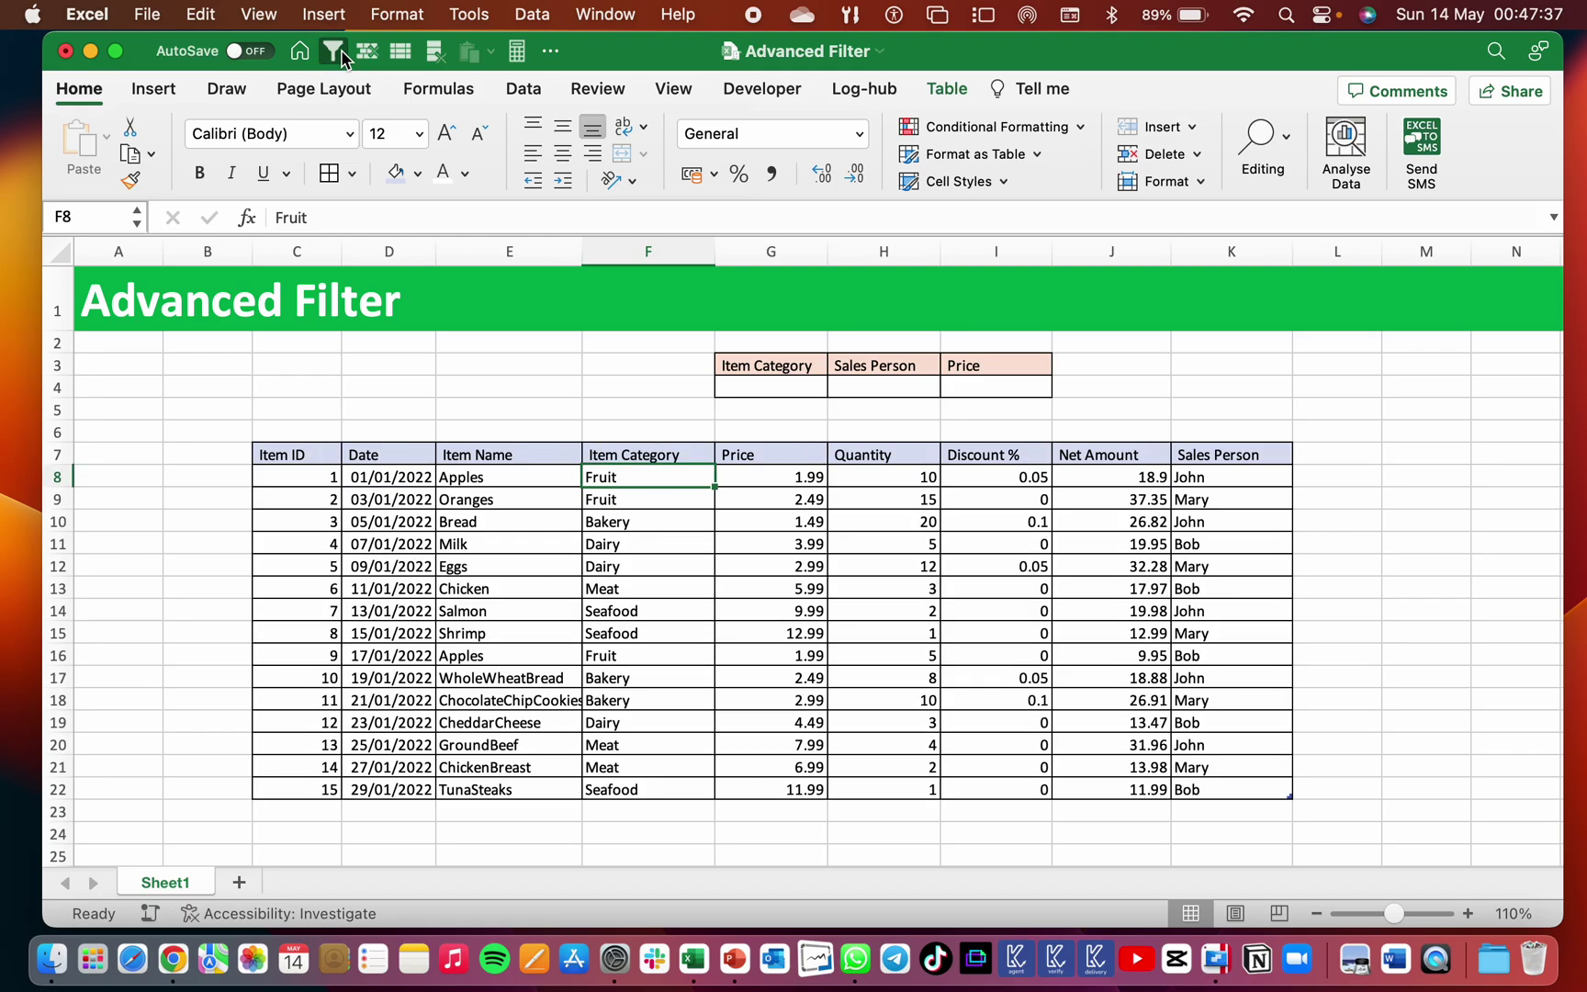
click(707, 526)
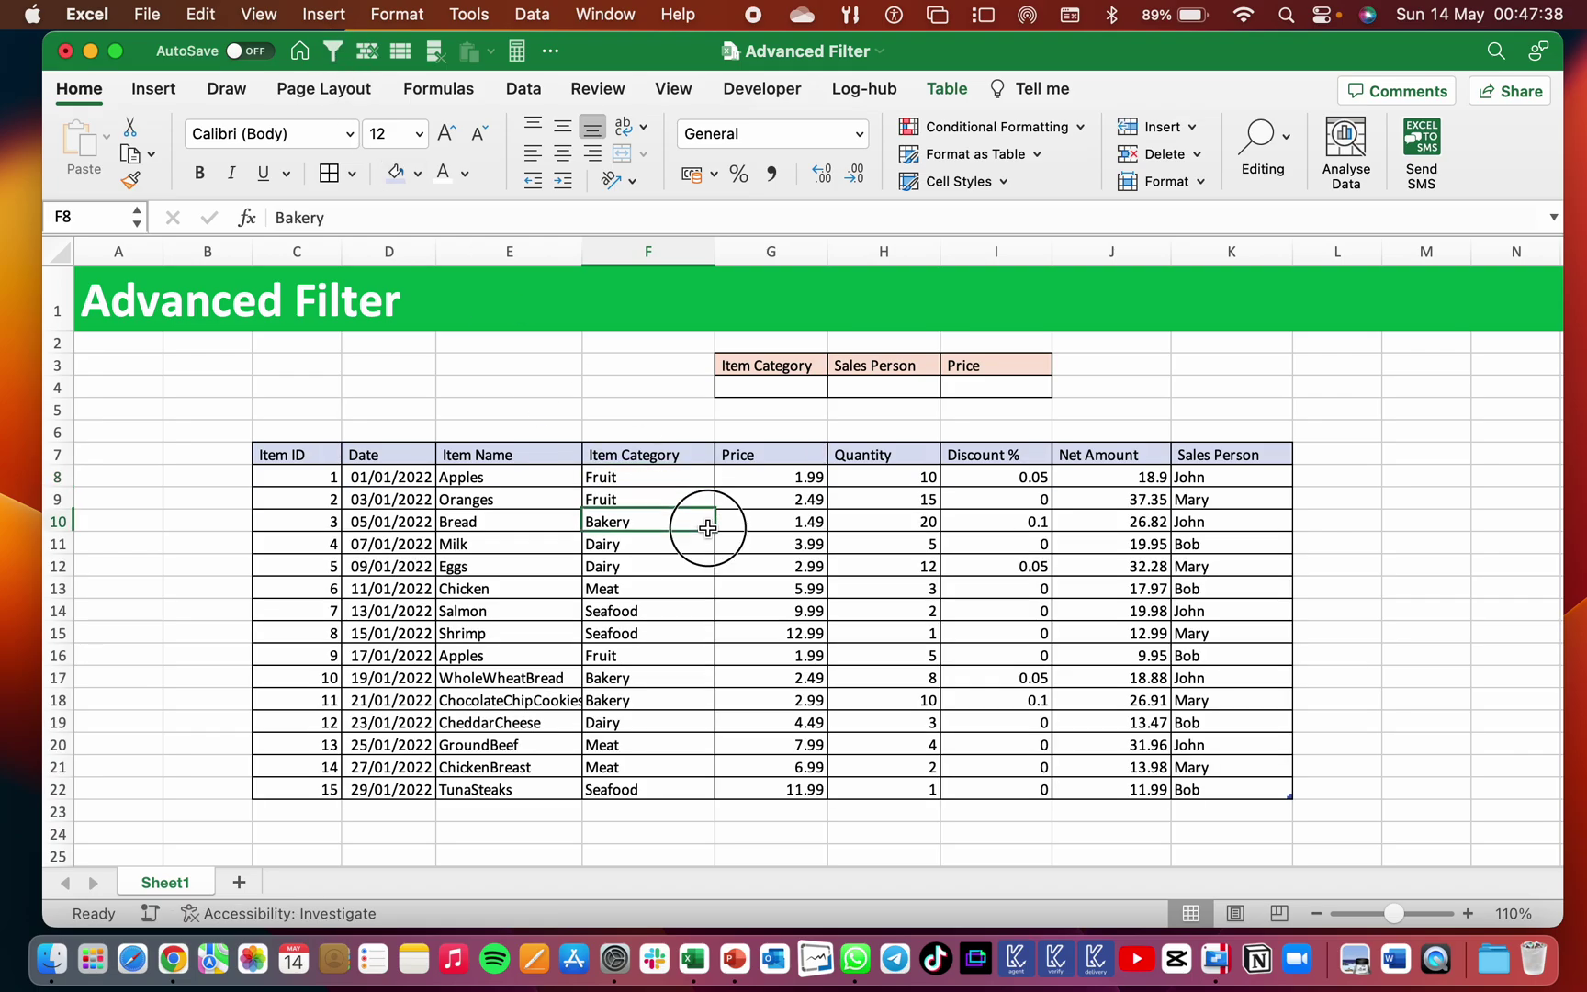
click(760, 393)
mouse_move(745, 358)
mouse_down()
mouse_move(860, 354)
mouse_move(992, 384)
mouse_up()
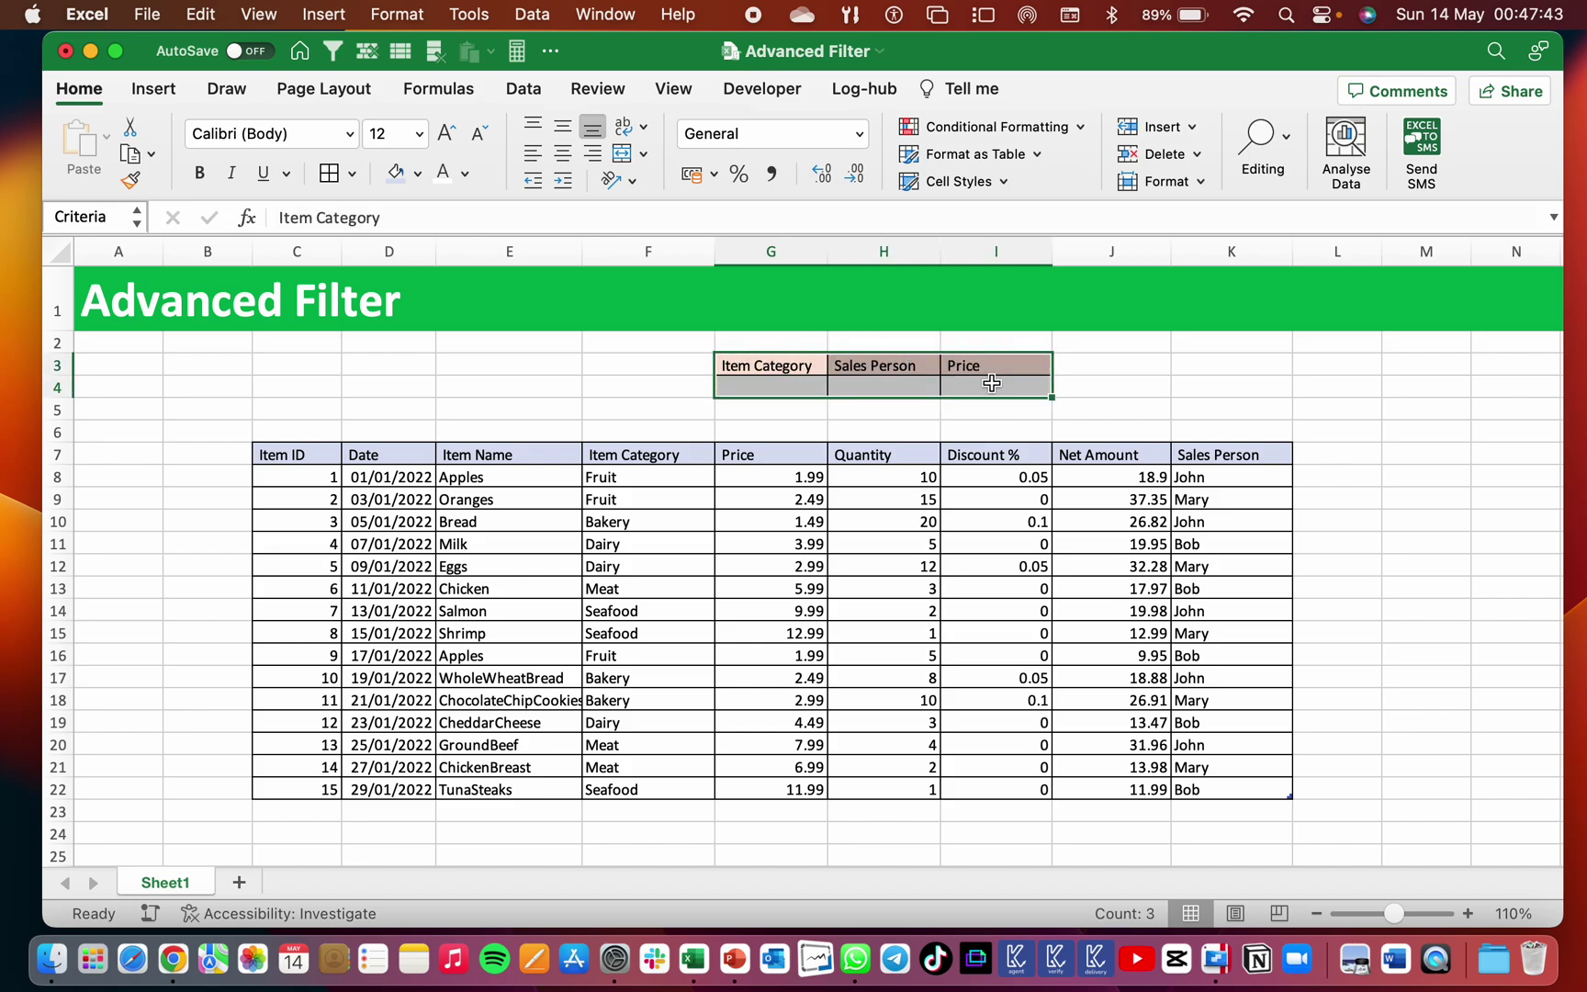
click(735, 362)
- Check the Item Category and Sales Person criteria dropdown lists without changing them
click(881, 372)
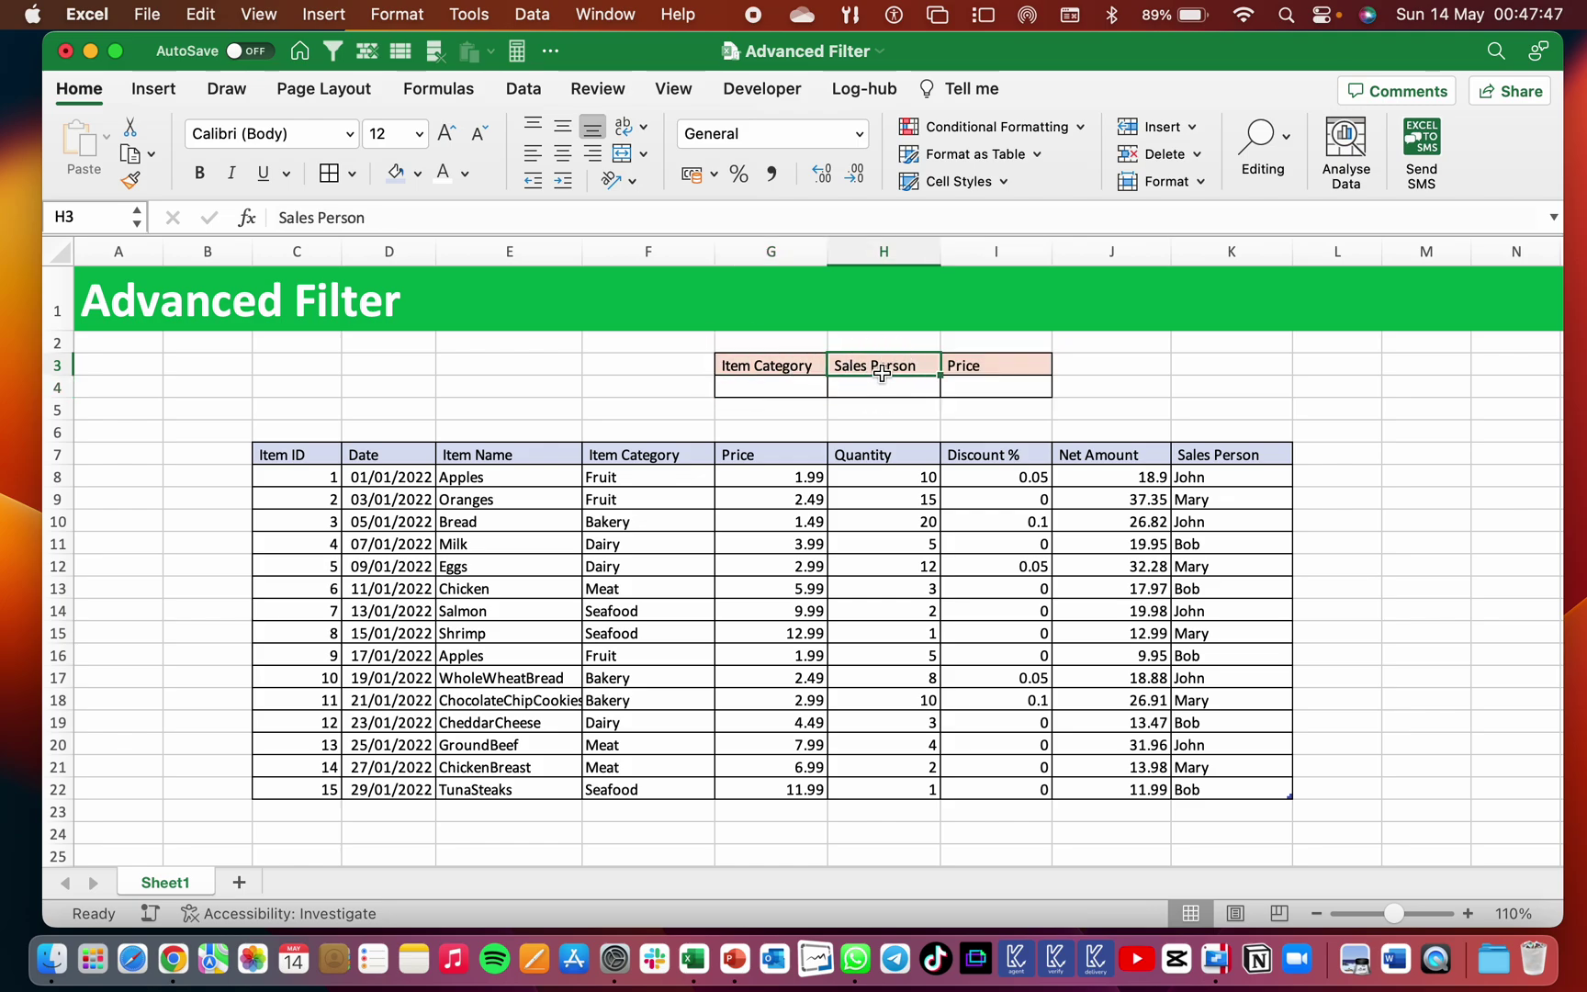
click(654, 452)
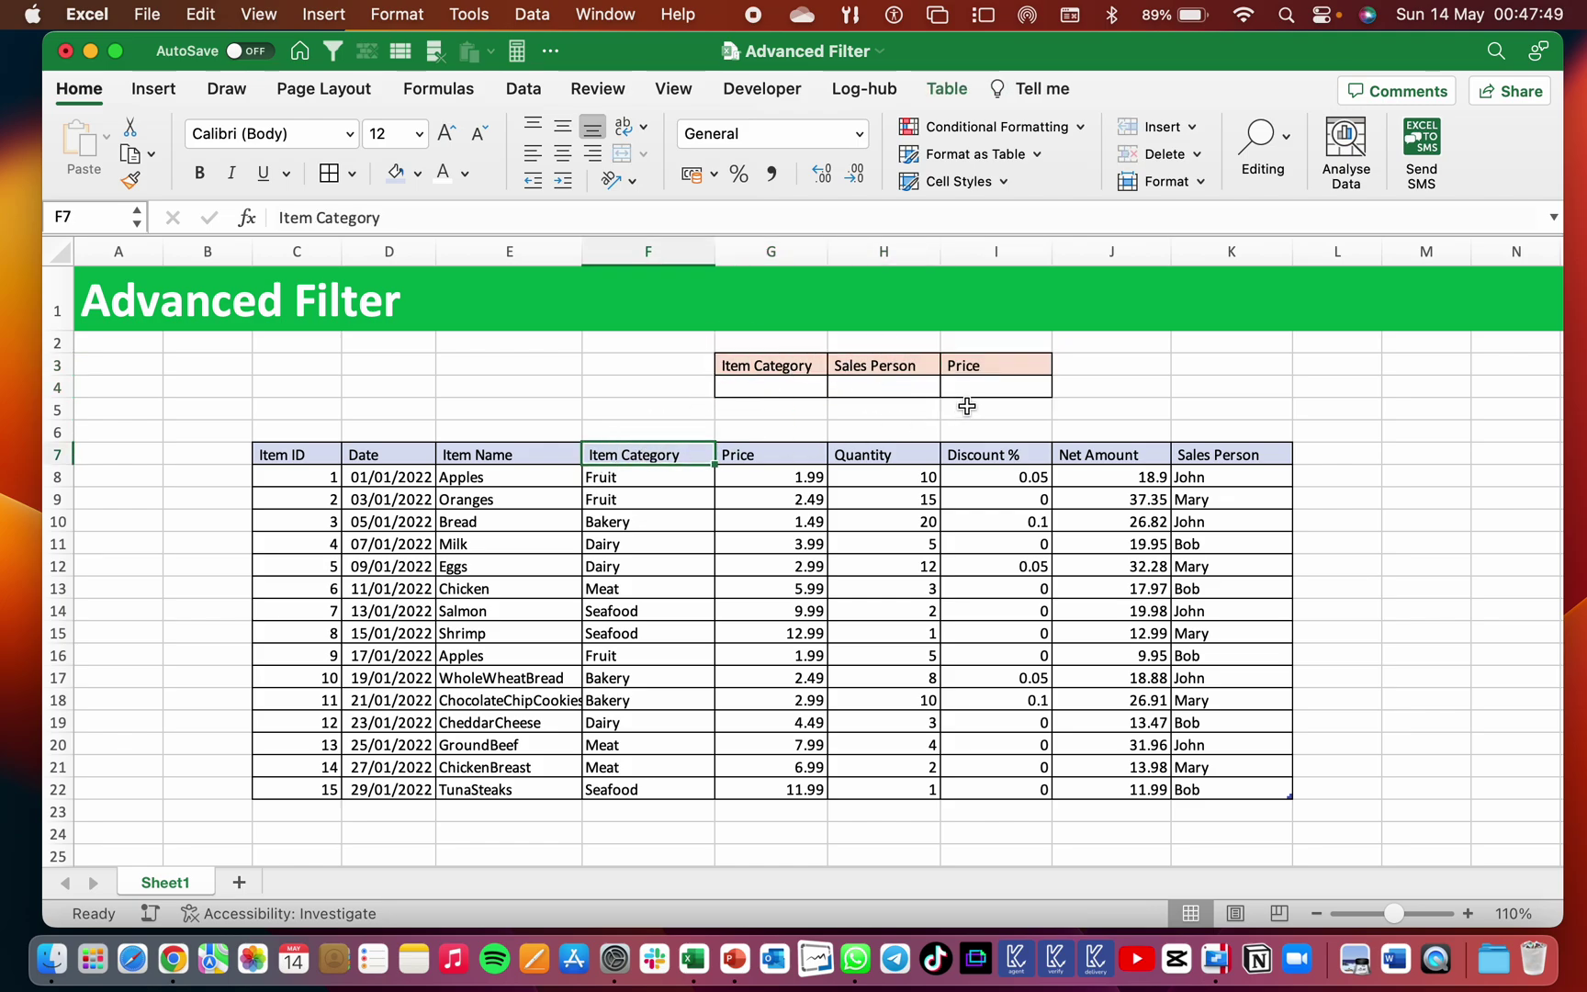
click(884, 368)
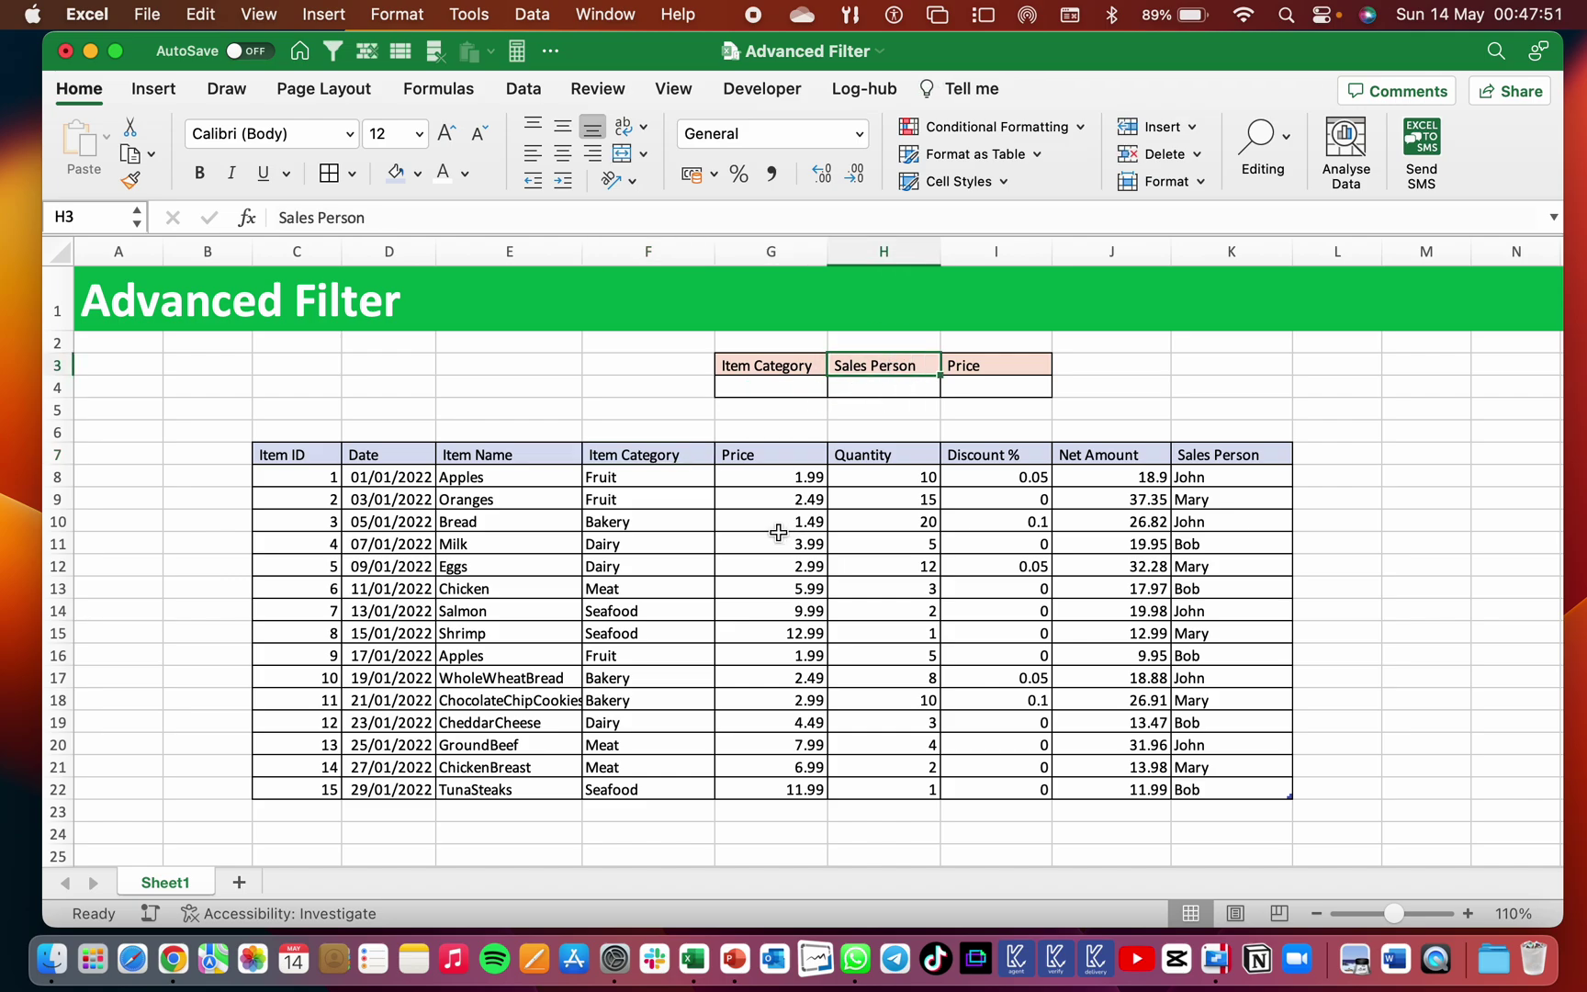
click(760, 384)
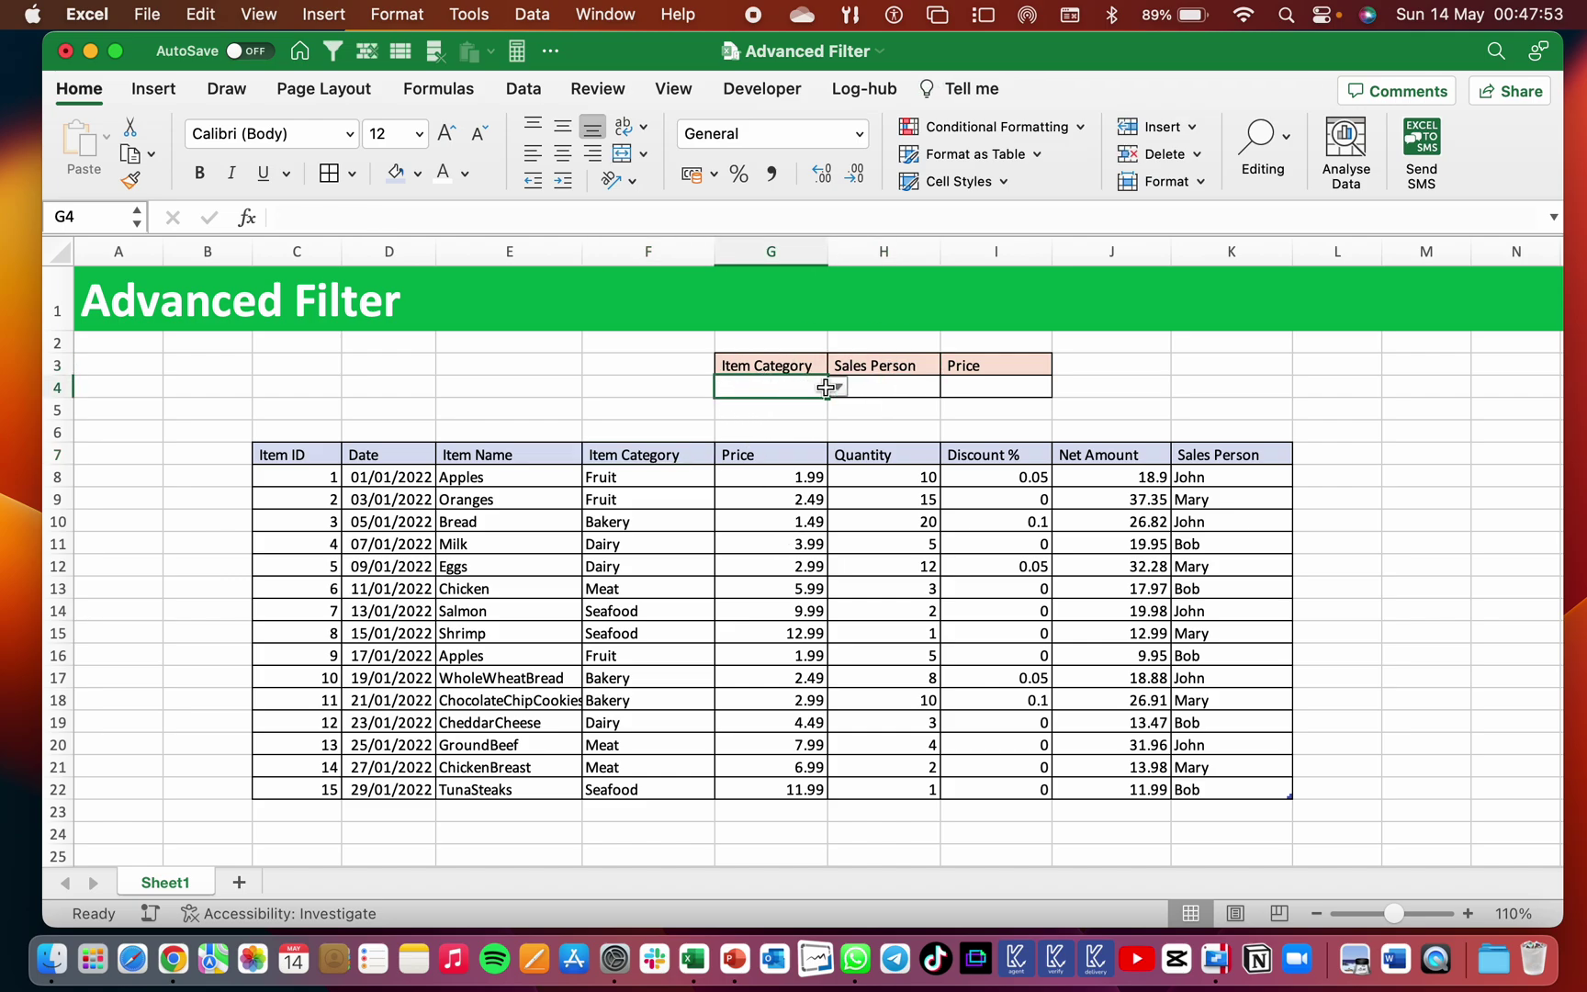
click(839, 388)
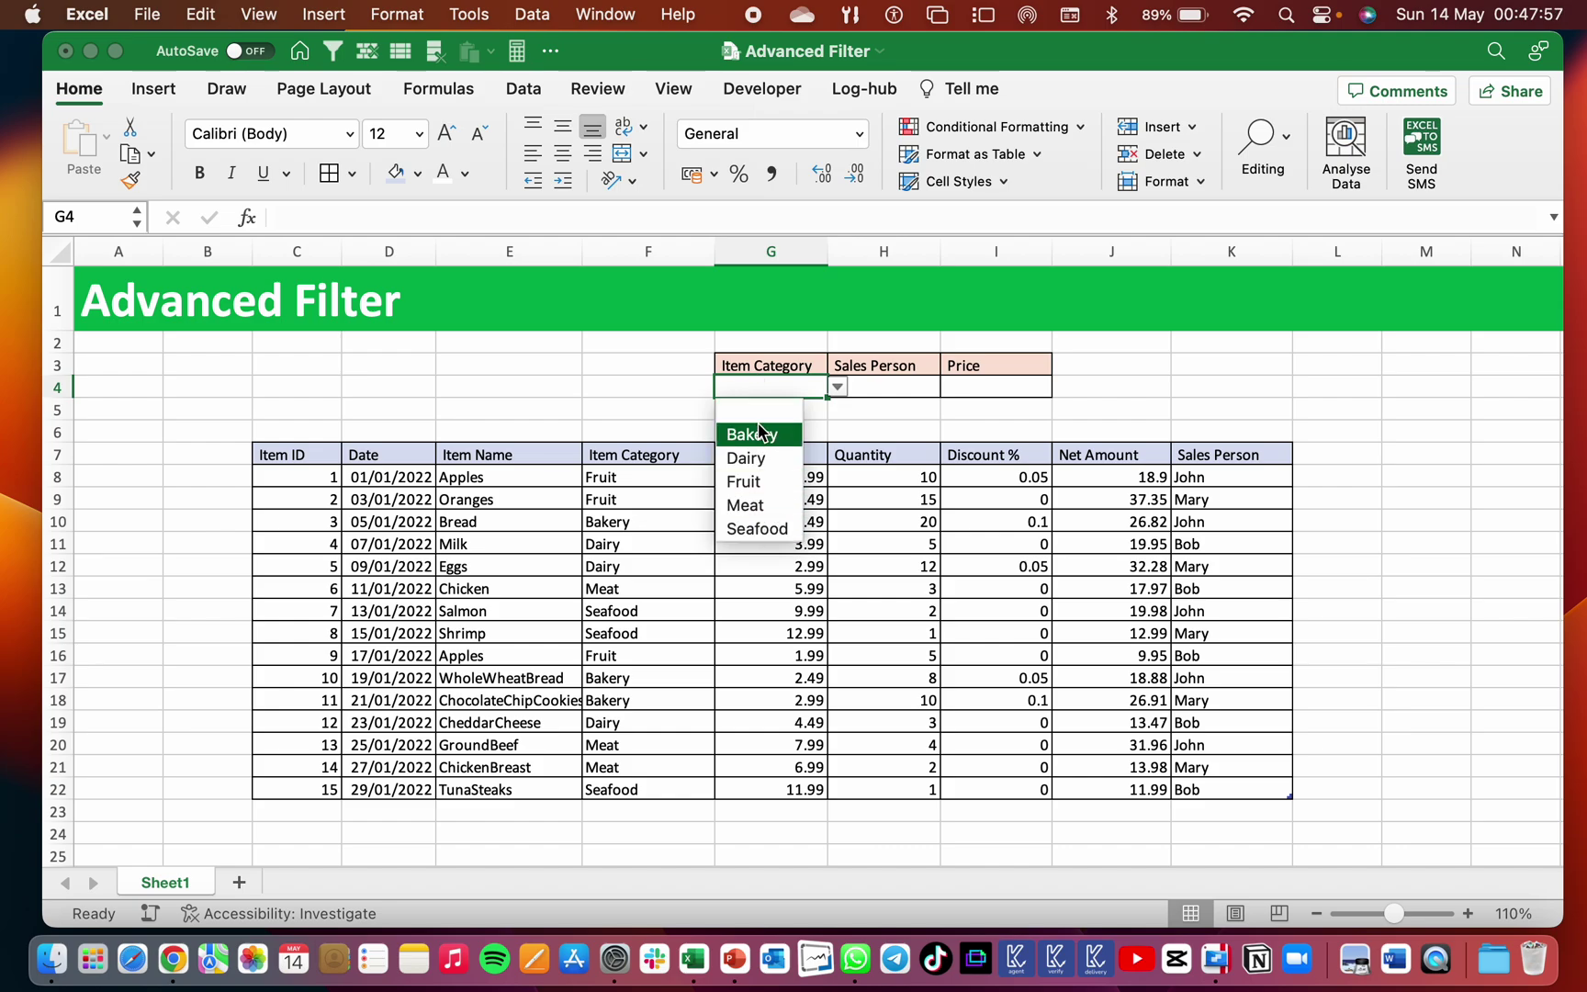
click(905, 389)
click(923, 388)
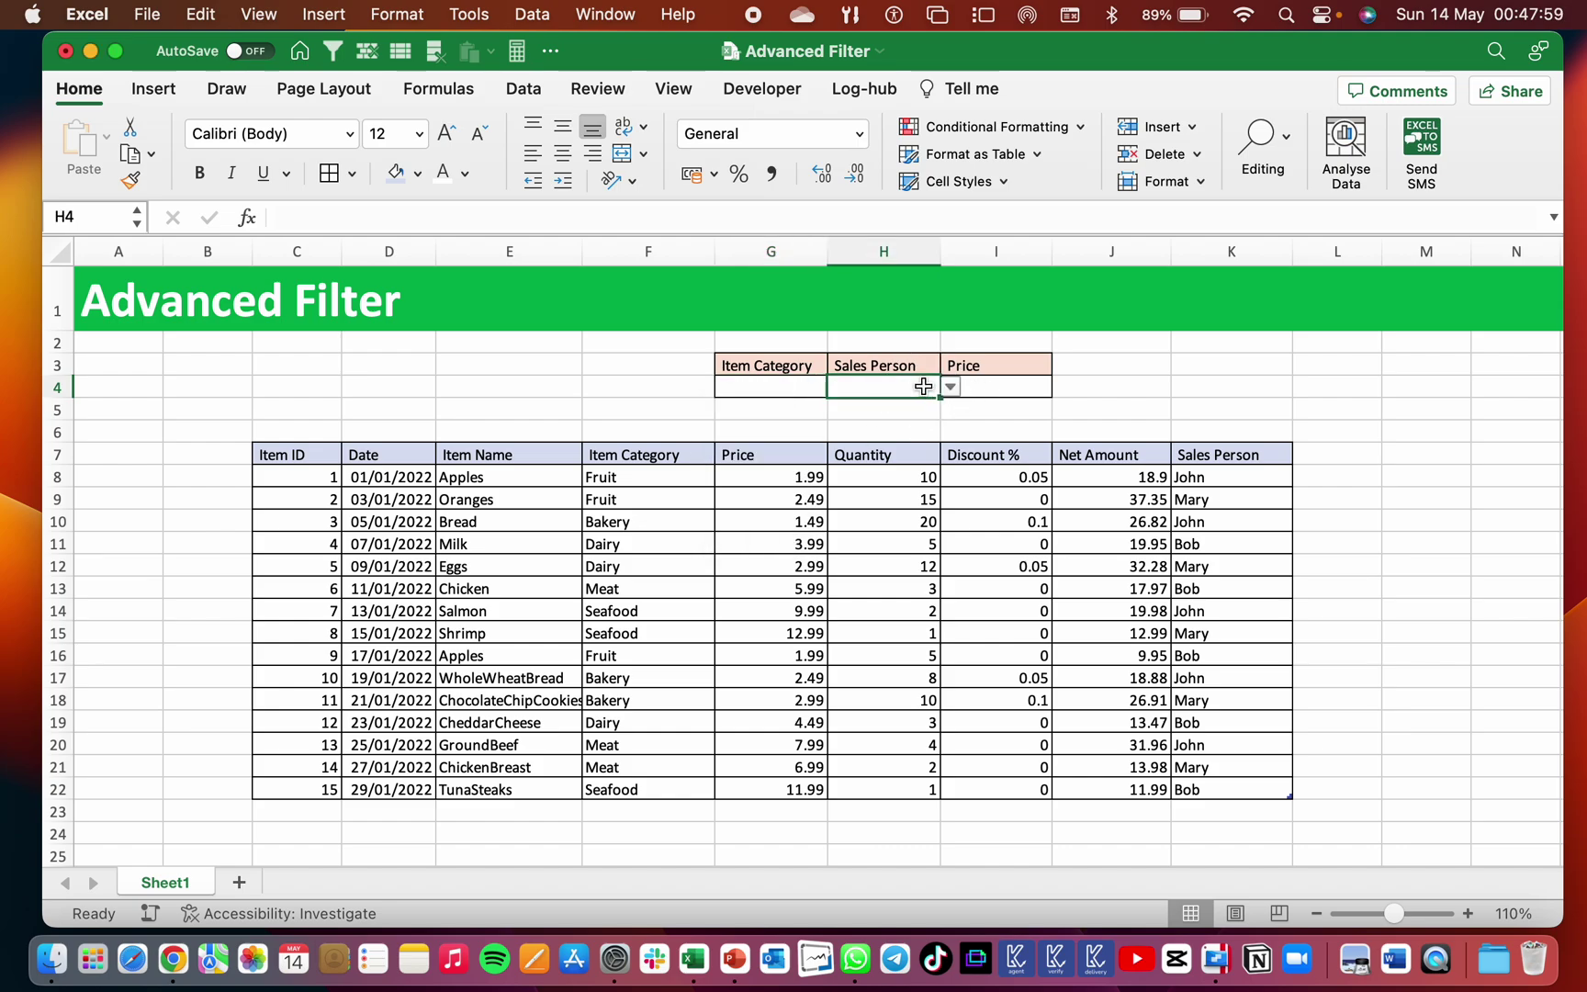
click(952, 387)
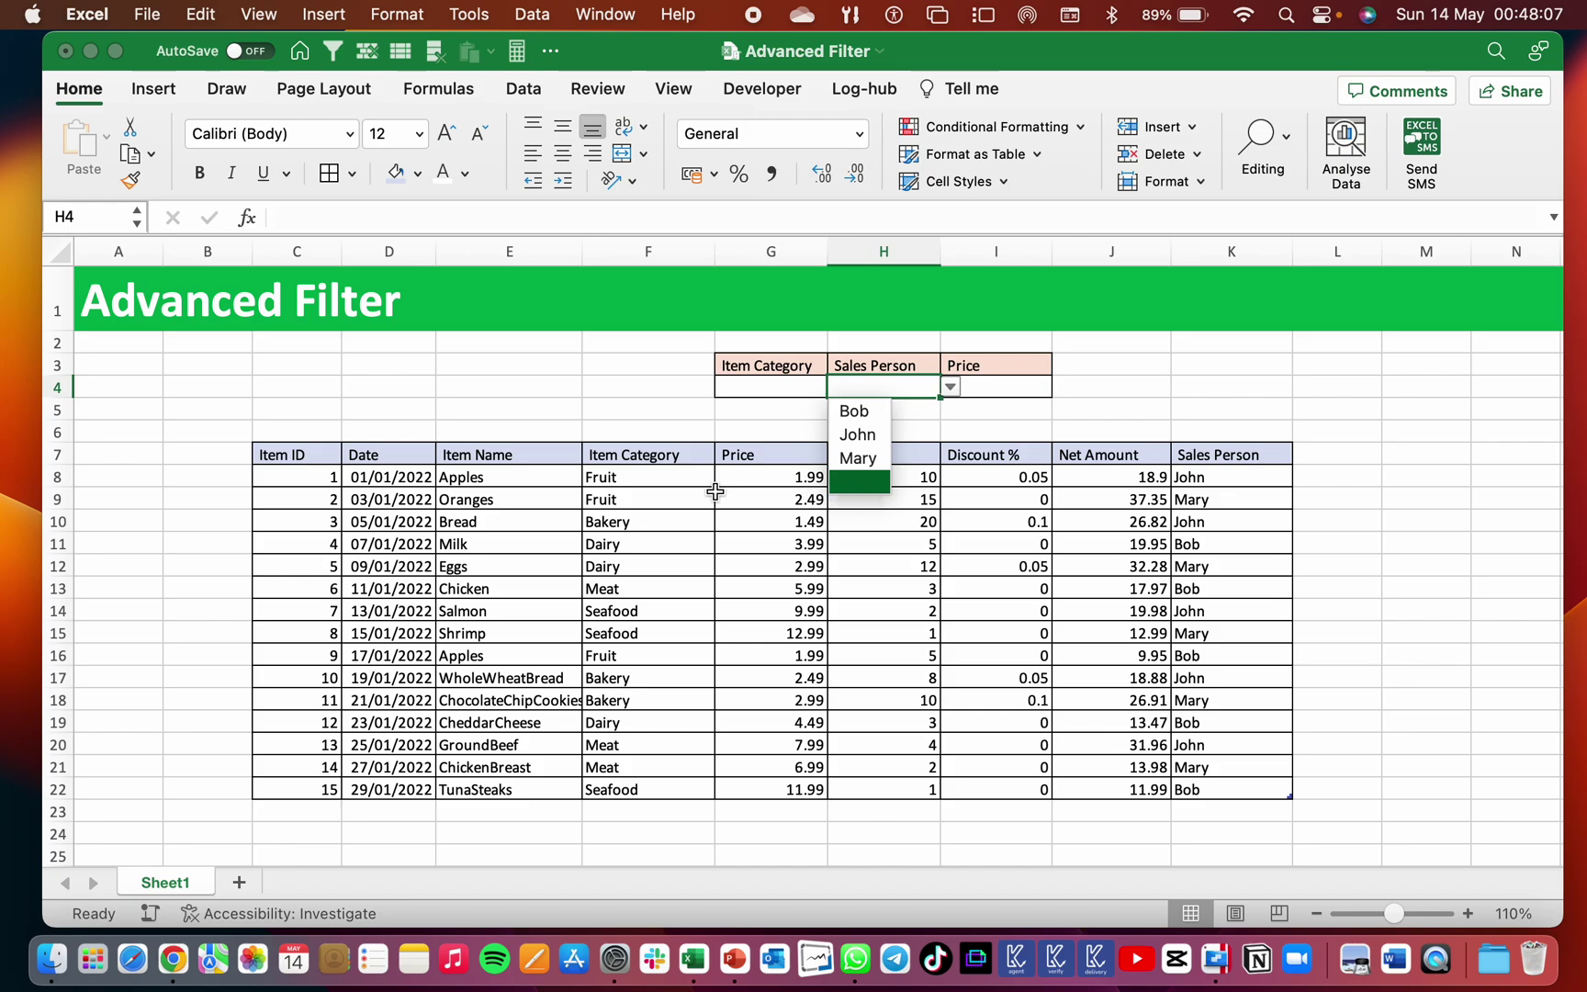
key(Escape)
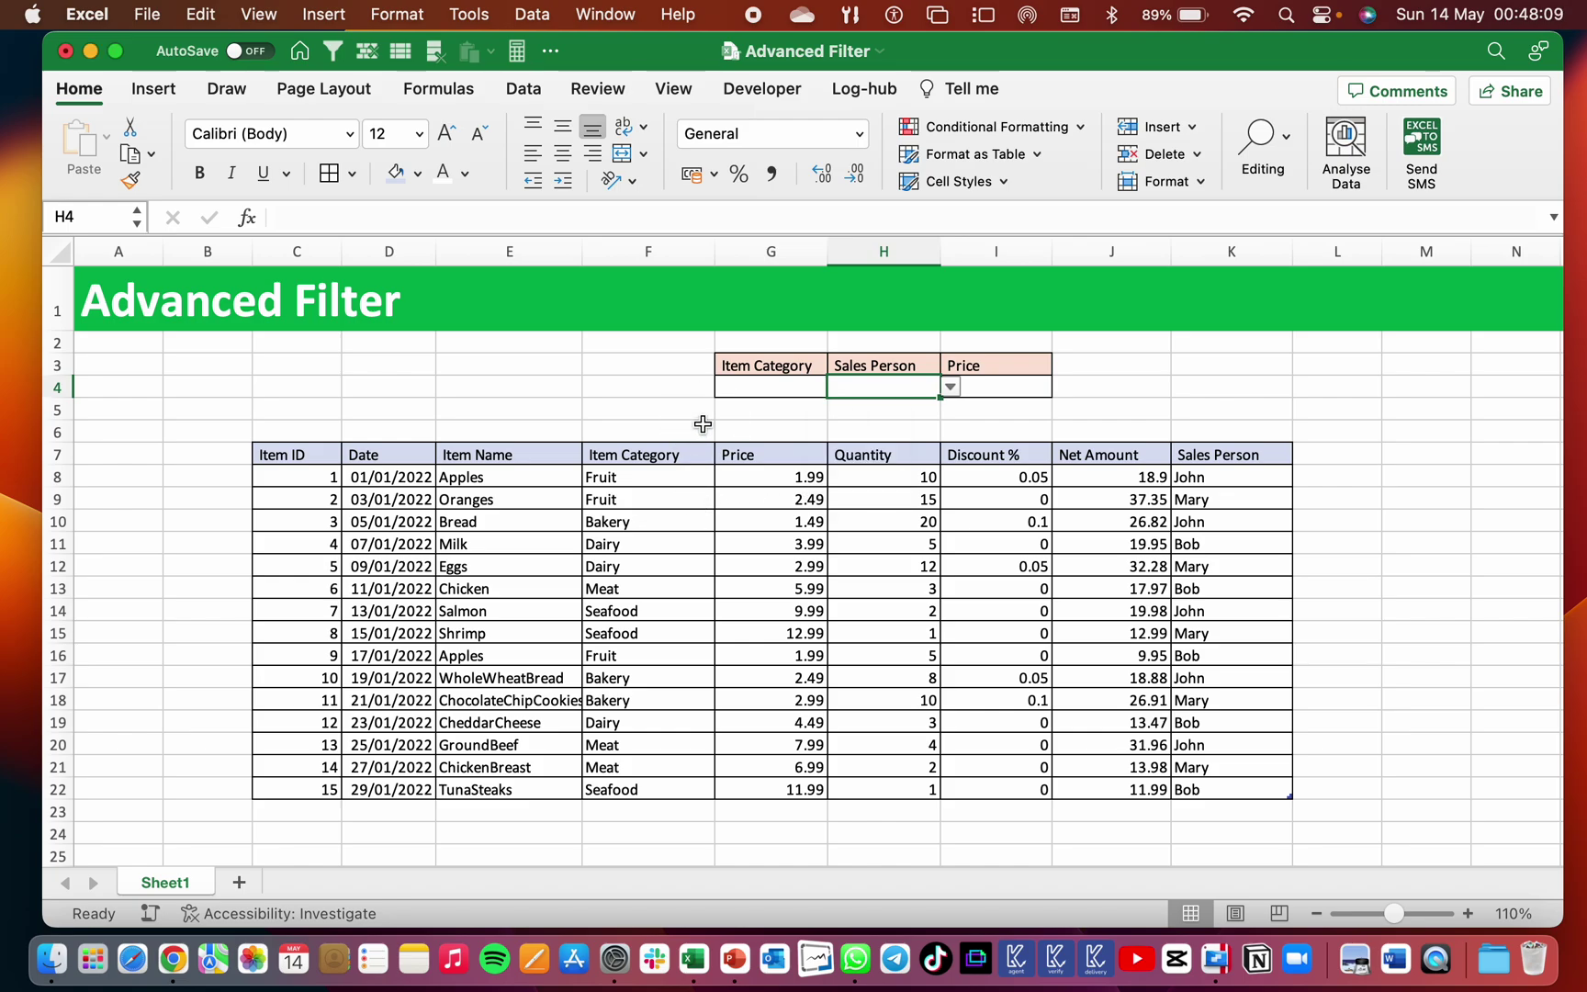
- Set the Item Category criterion in G4 to Fruit
click(767, 429)
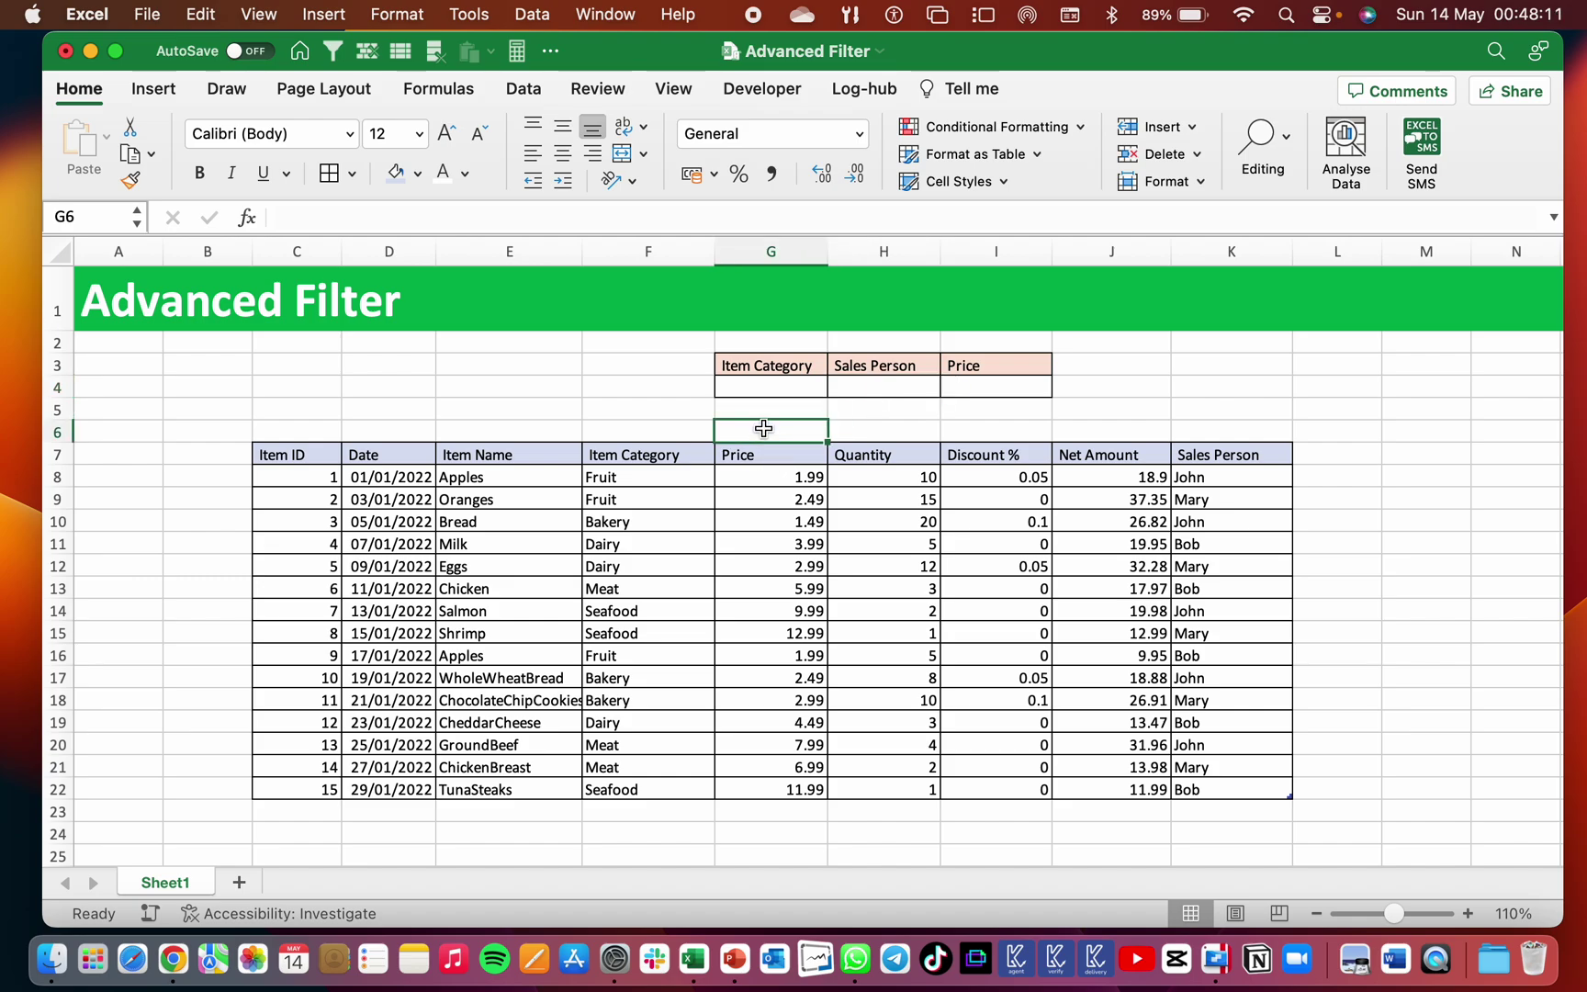
click(808, 386)
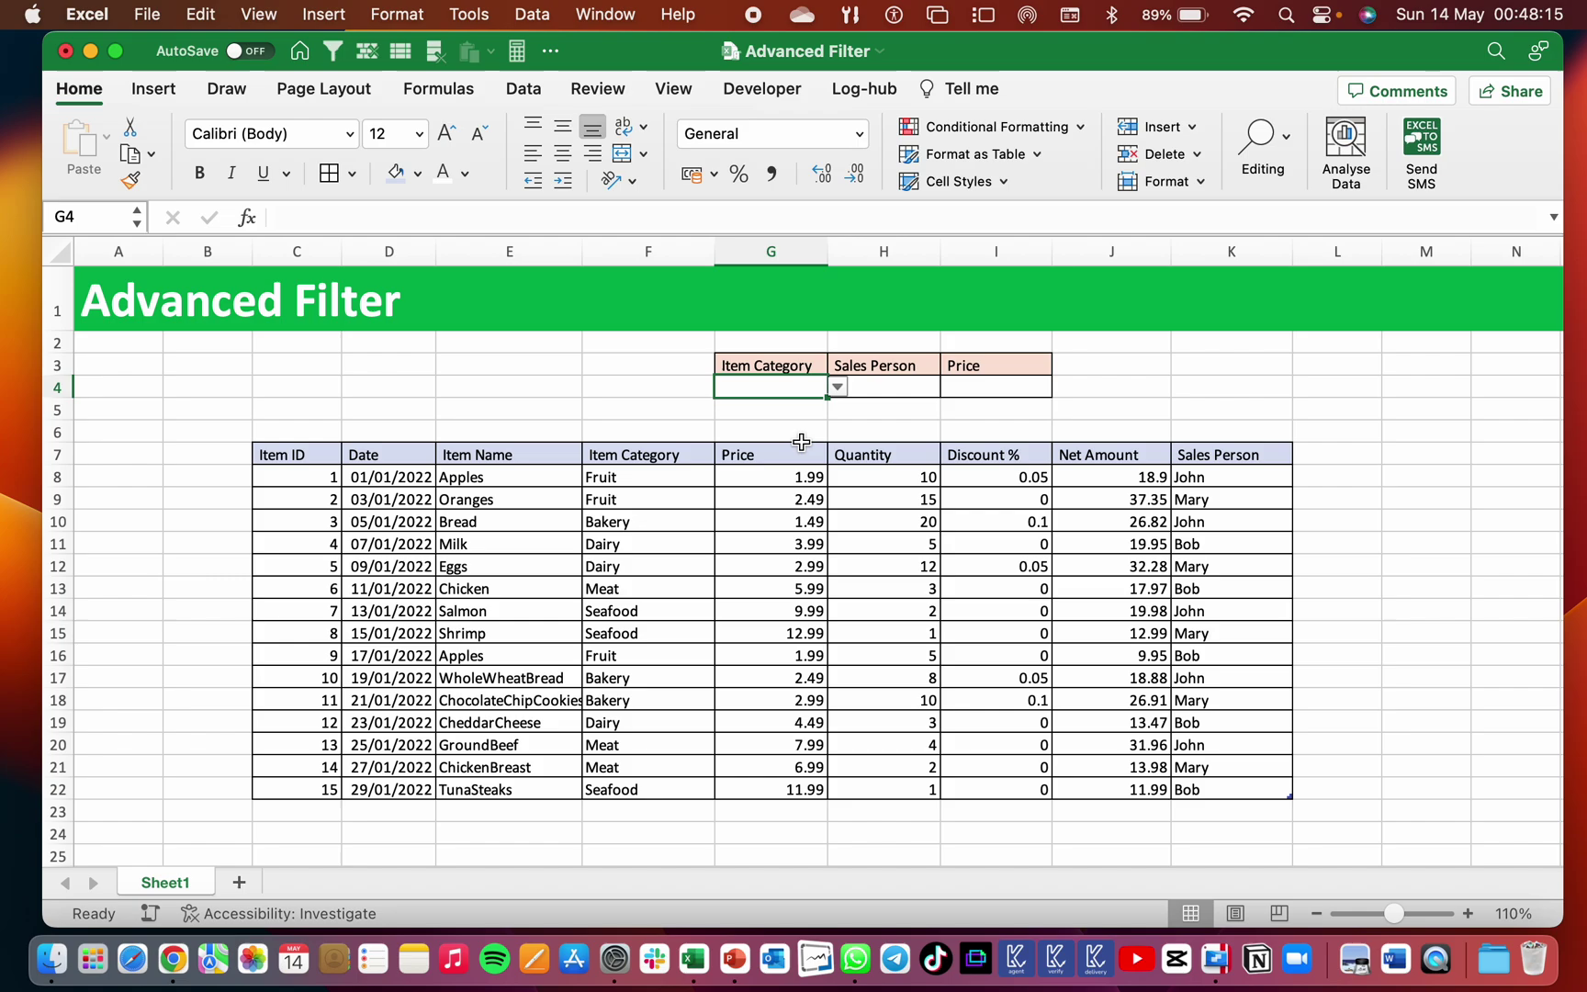
click(837, 388)
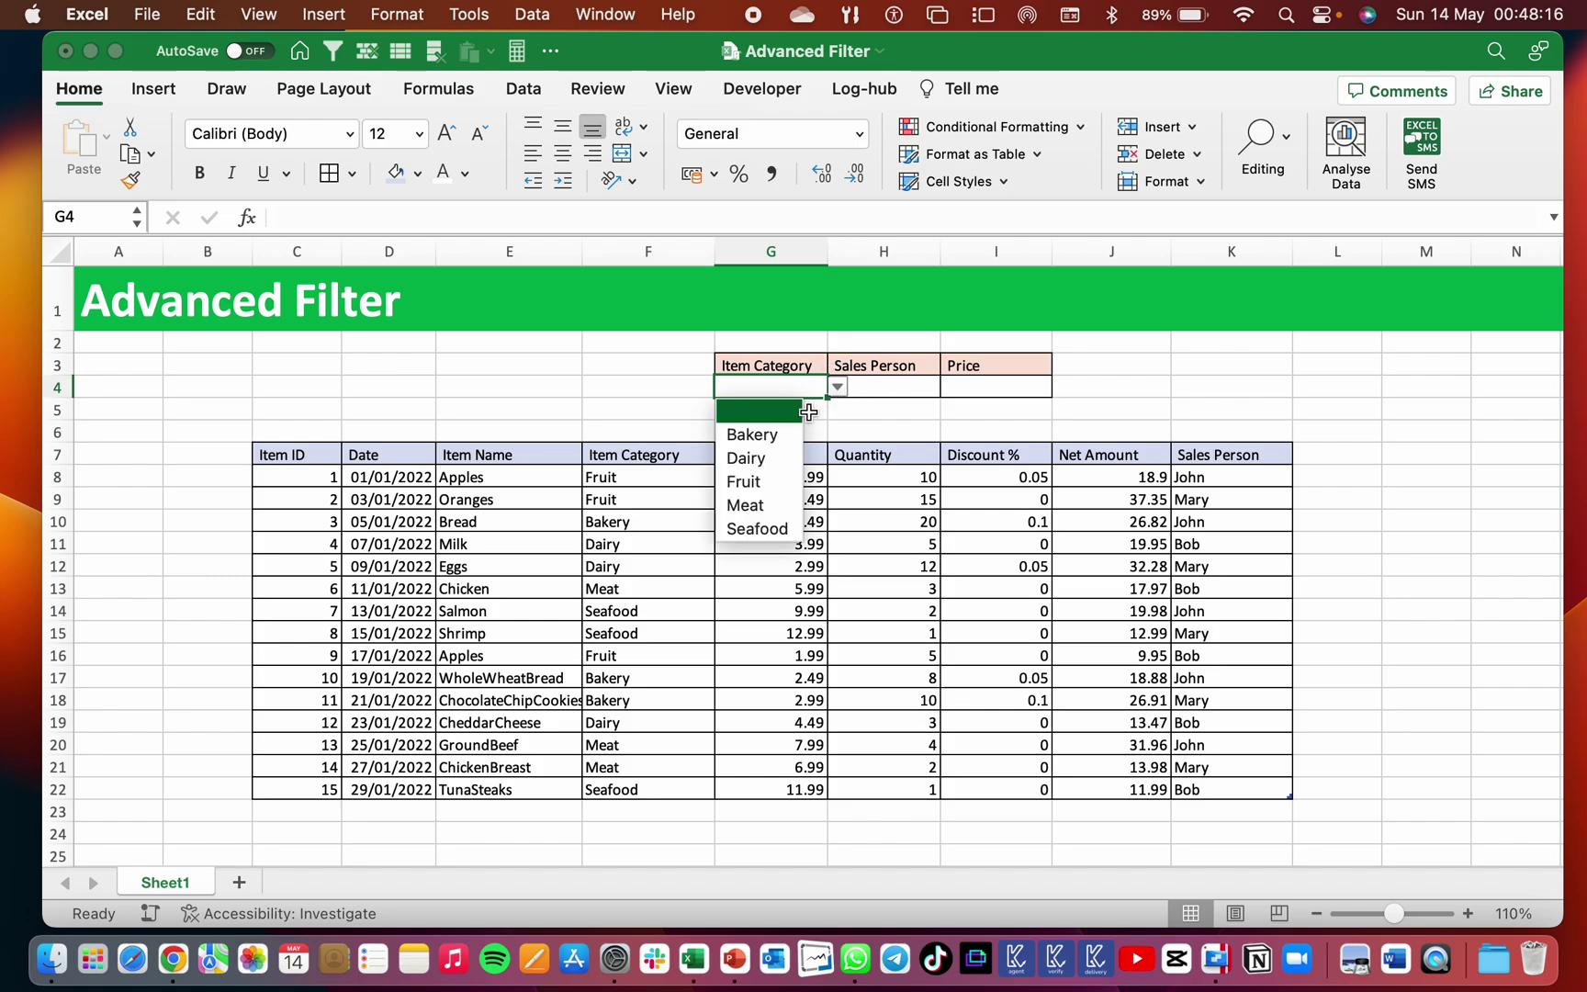
click(744, 481)
click(772, 410)
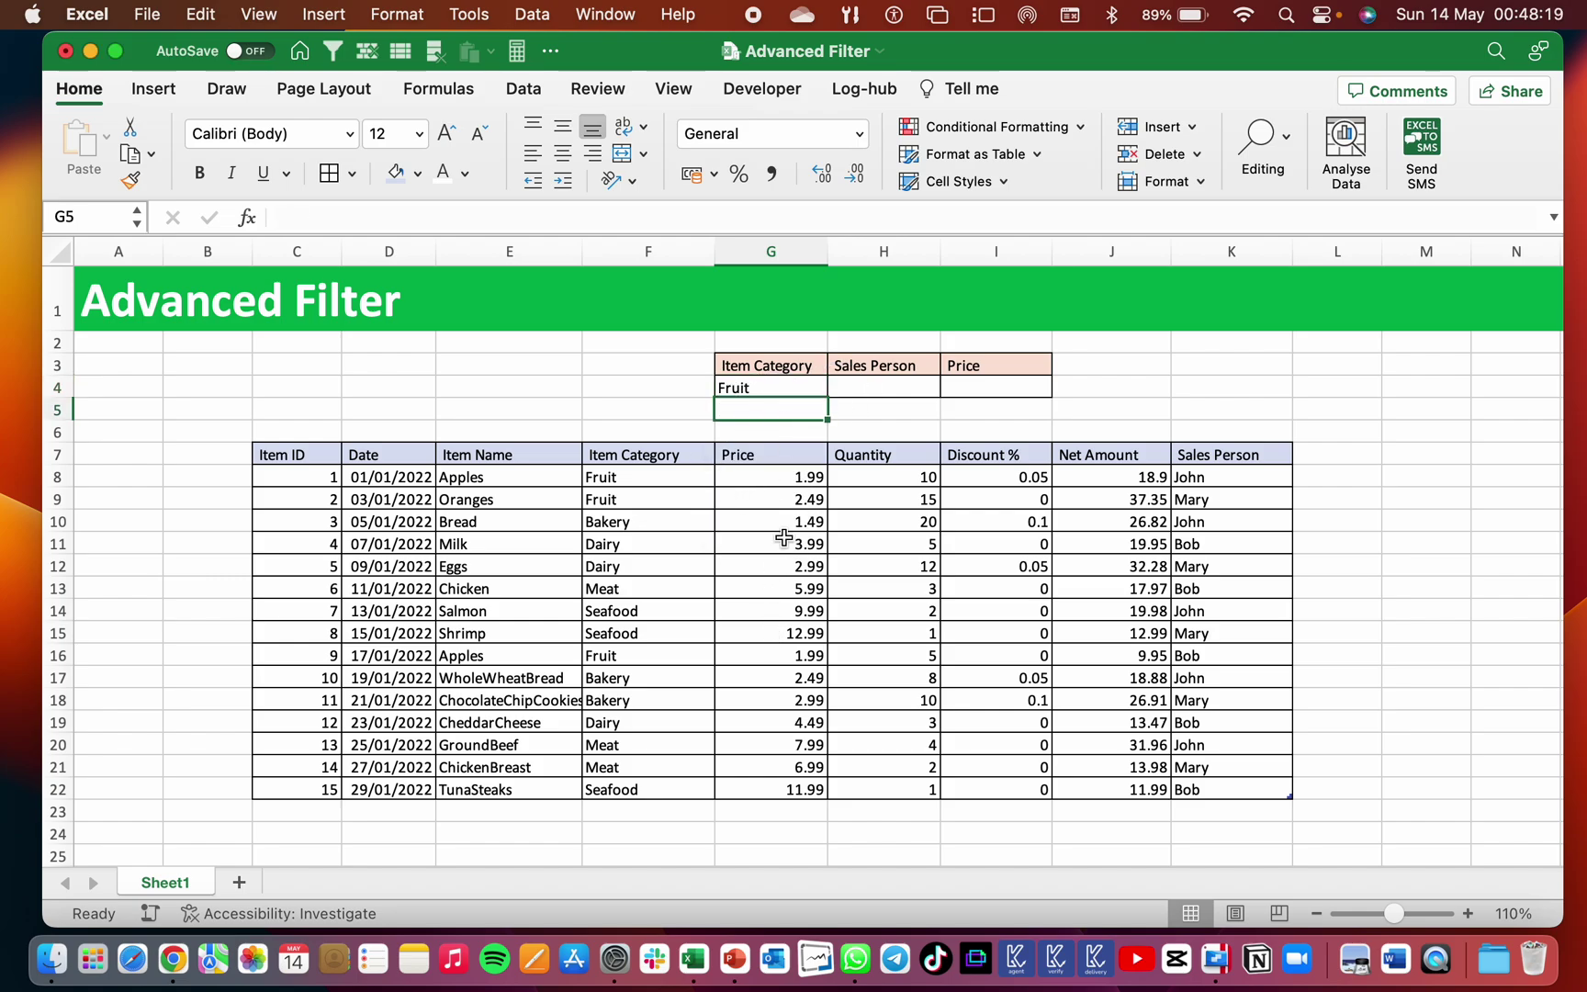
- In Advanced Filter, replace the criteria range with G3:I4 (Sheet1!Criteria), filtering in place
click(524, 89)
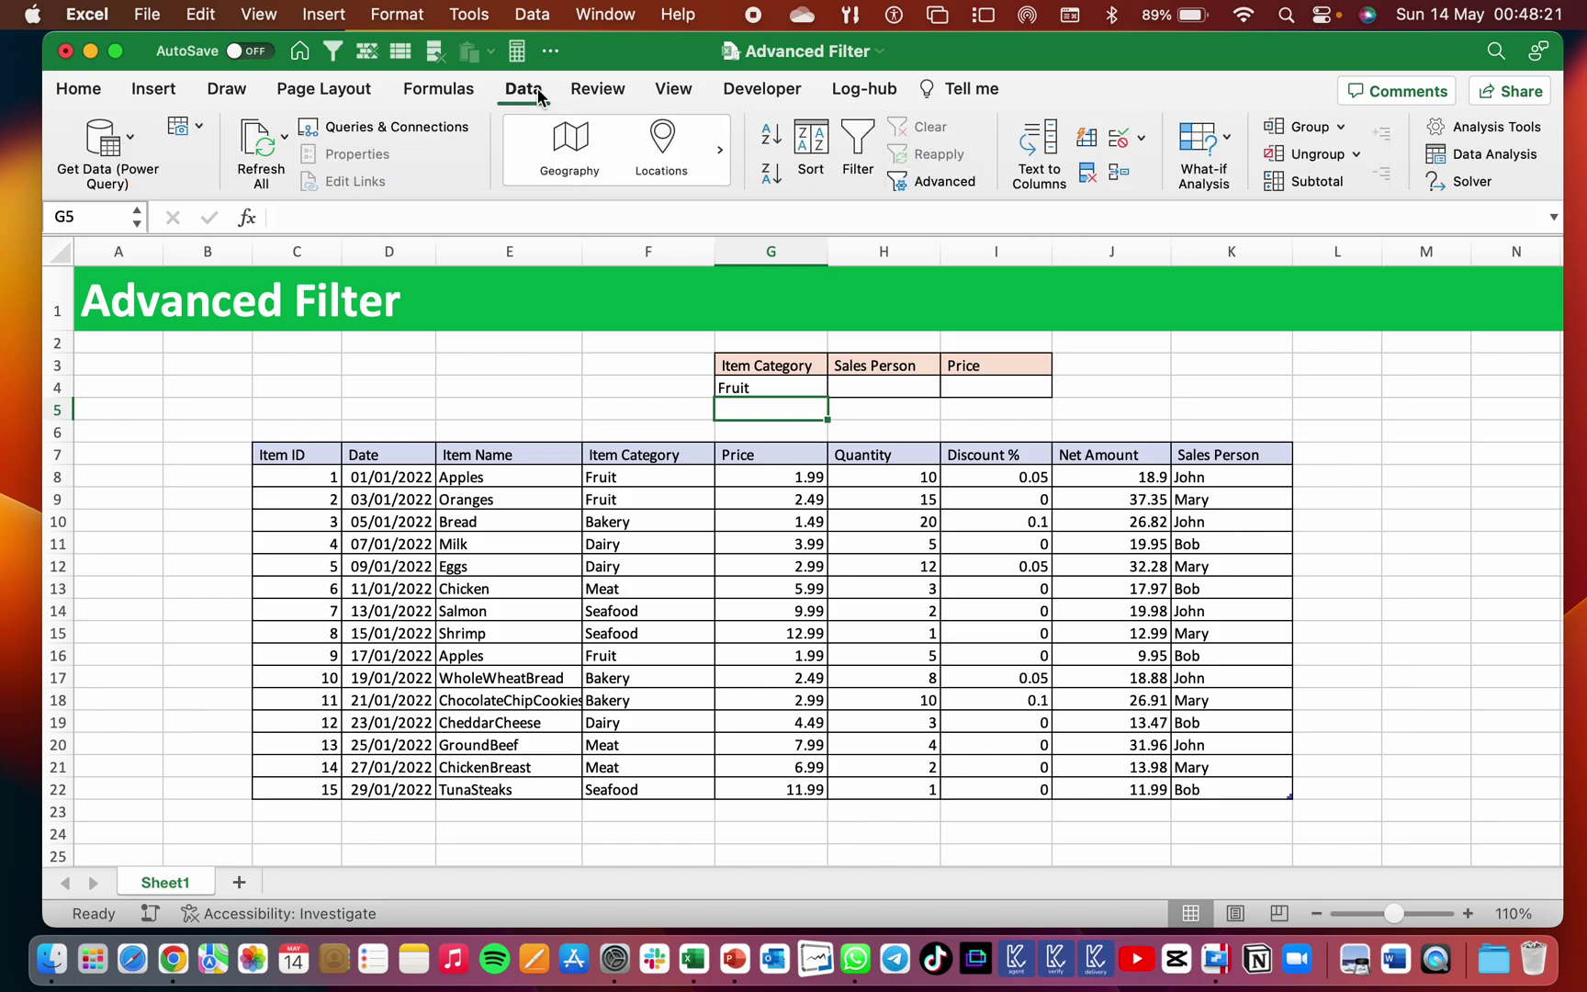
click(939, 184)
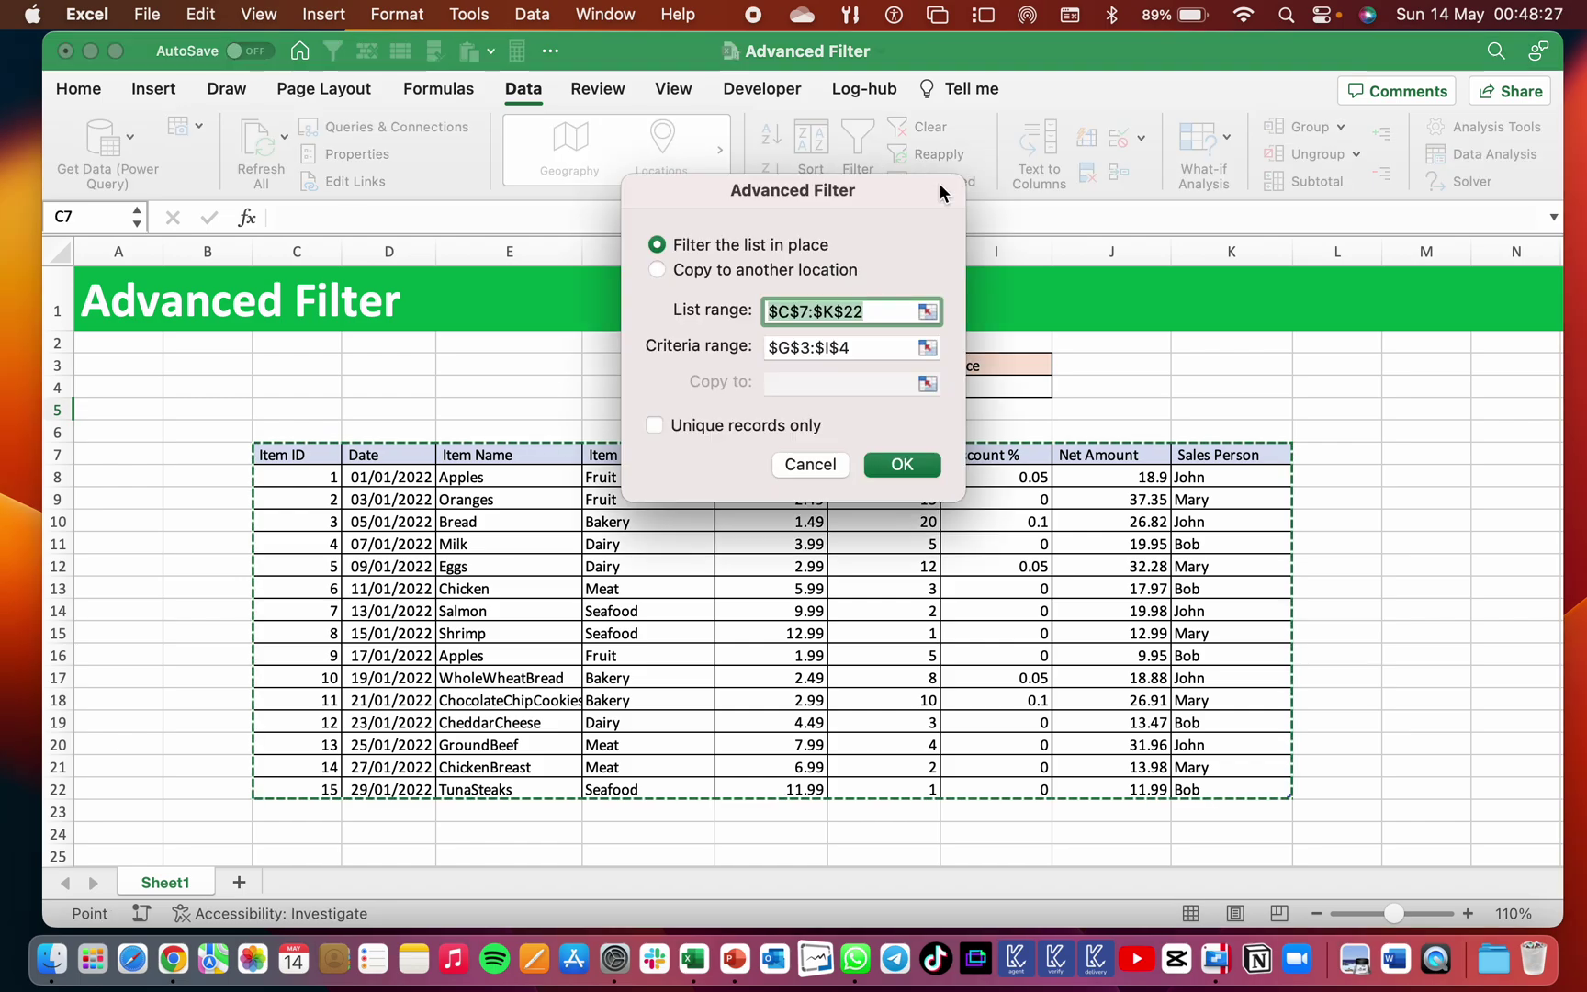
drag(835, 202, 1249, 393)
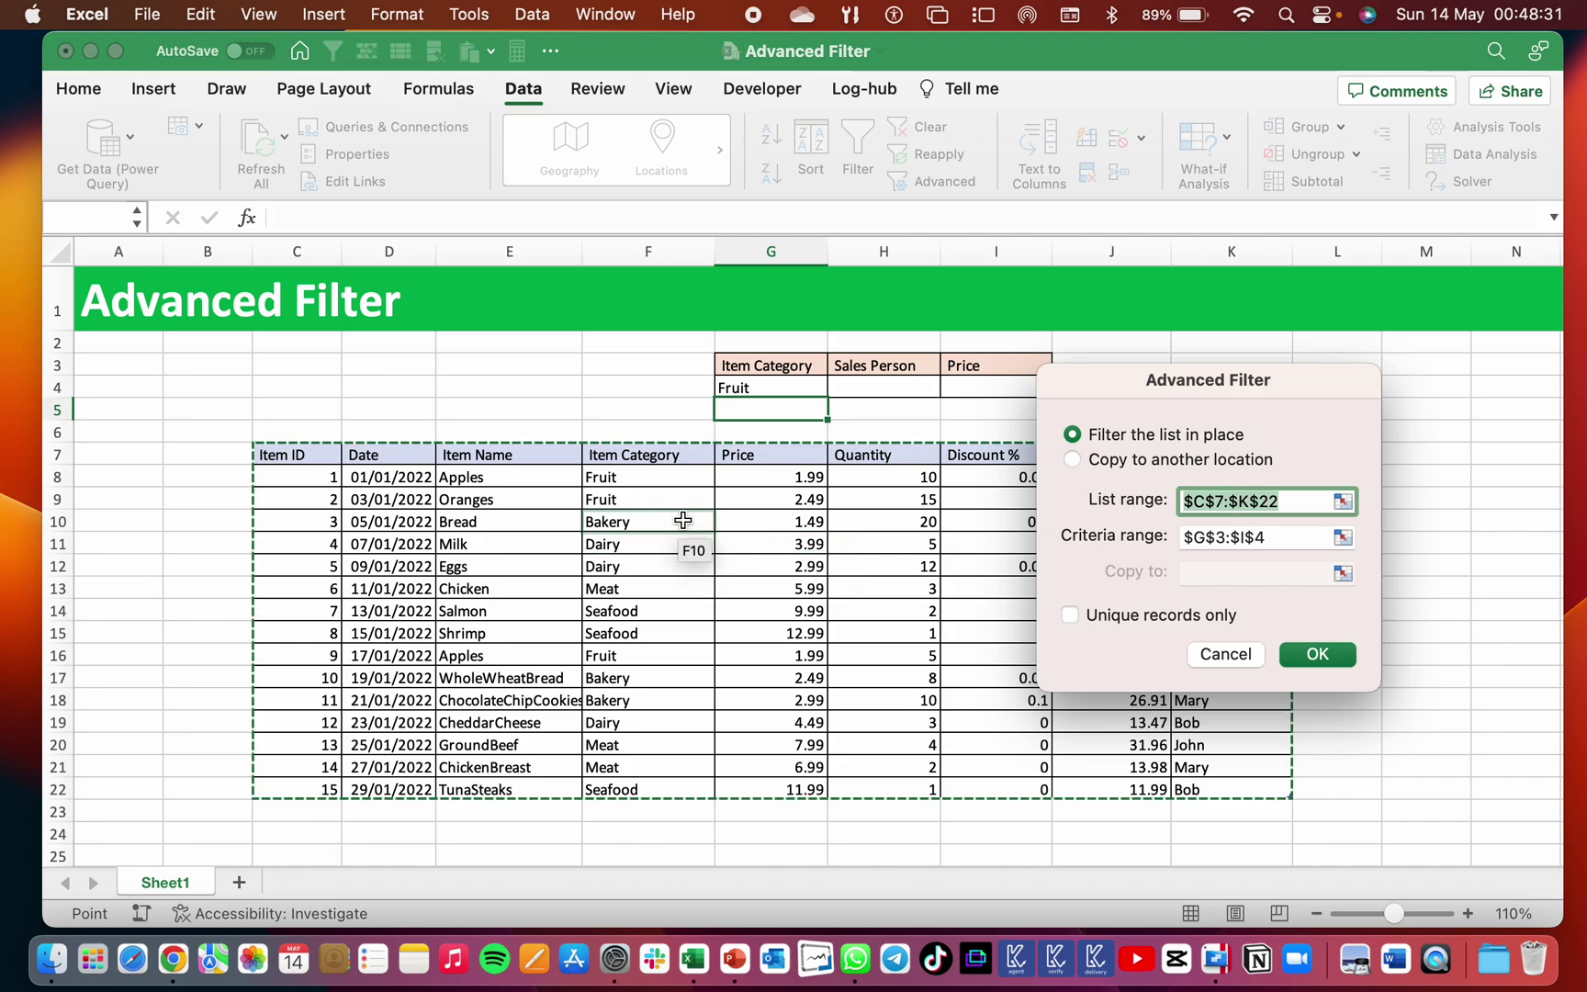
click(1194, 534)
key(BackSpace)
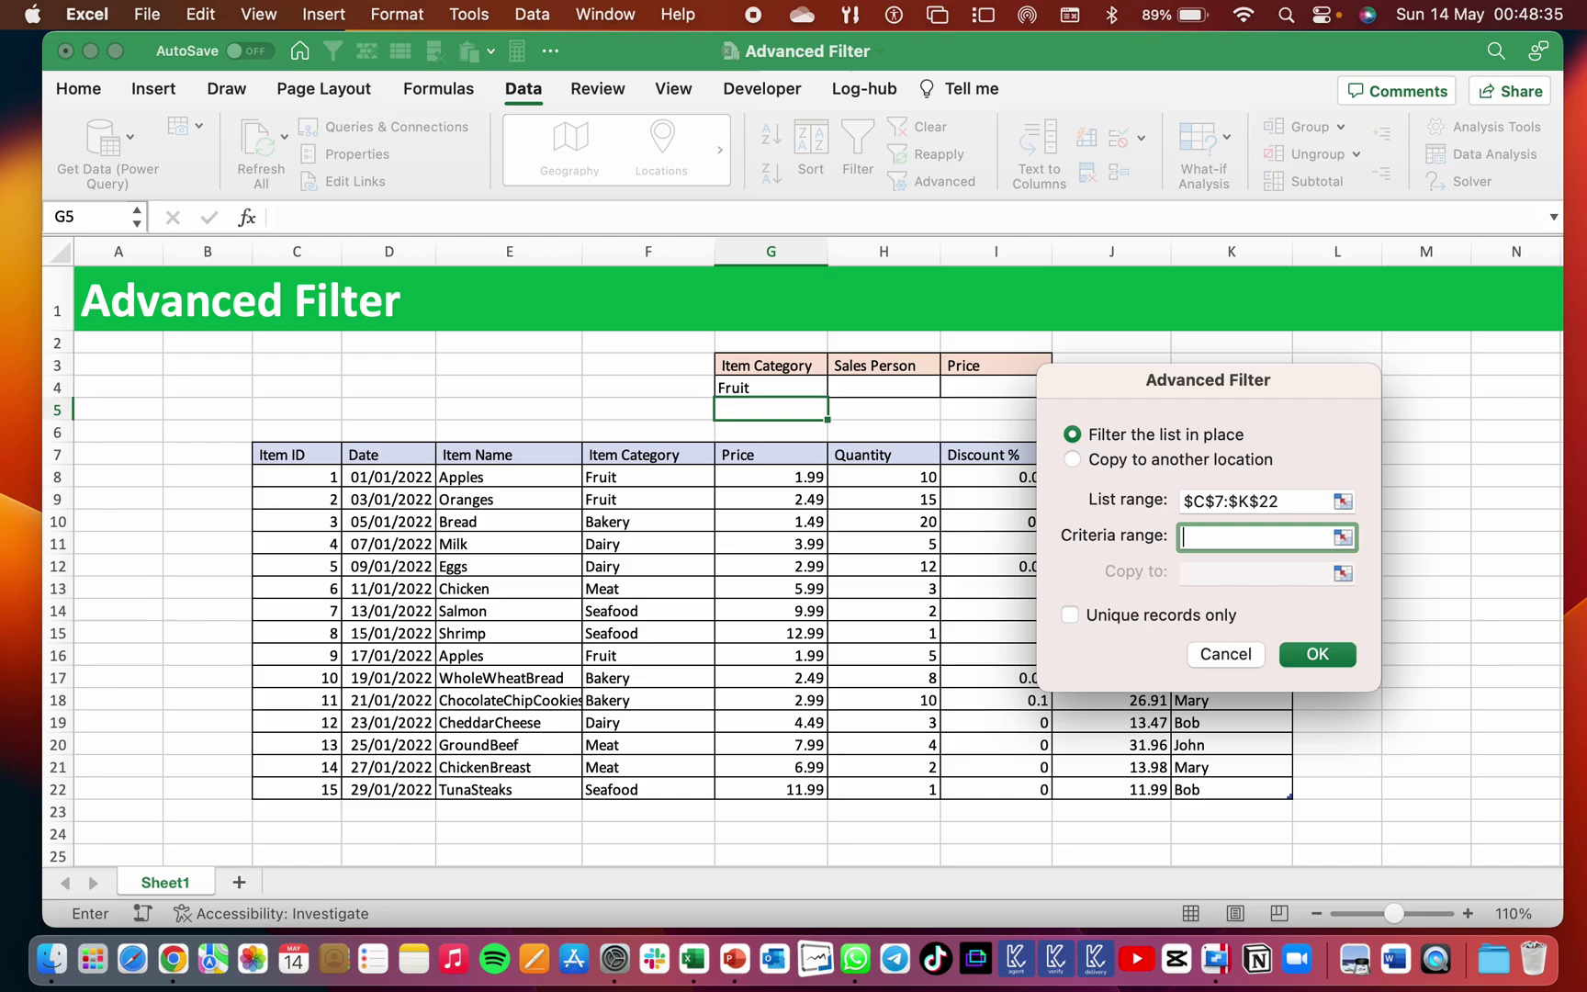
drag(1180, 390, 1200, 485)
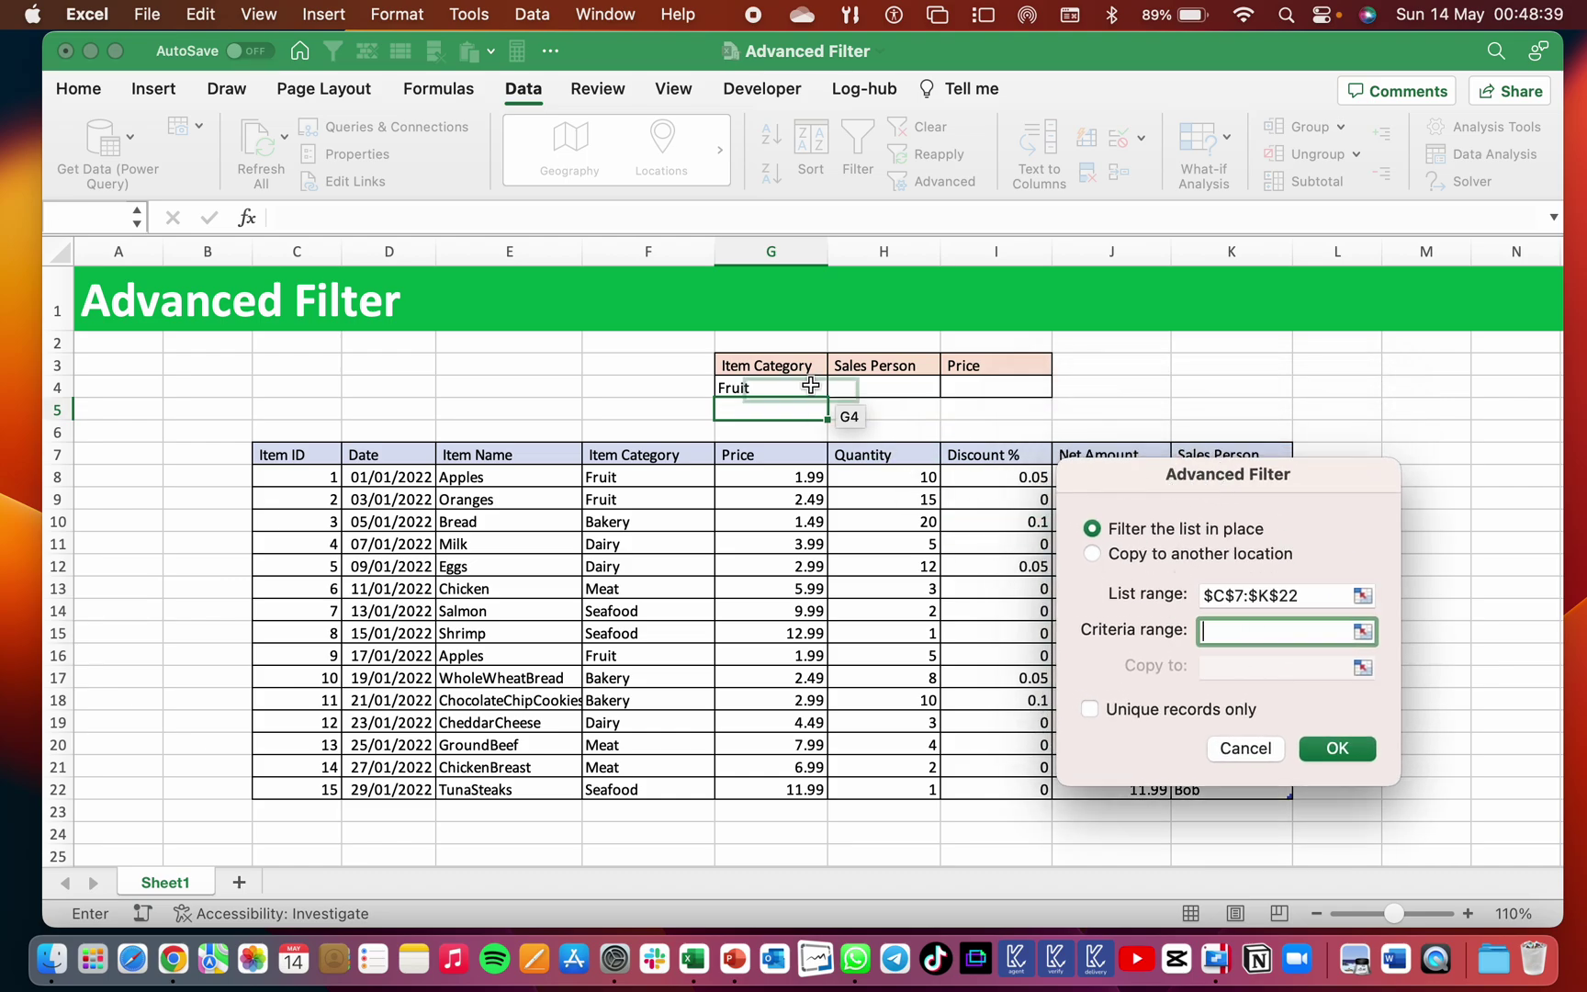
drag(792, 367, 1024, 383)
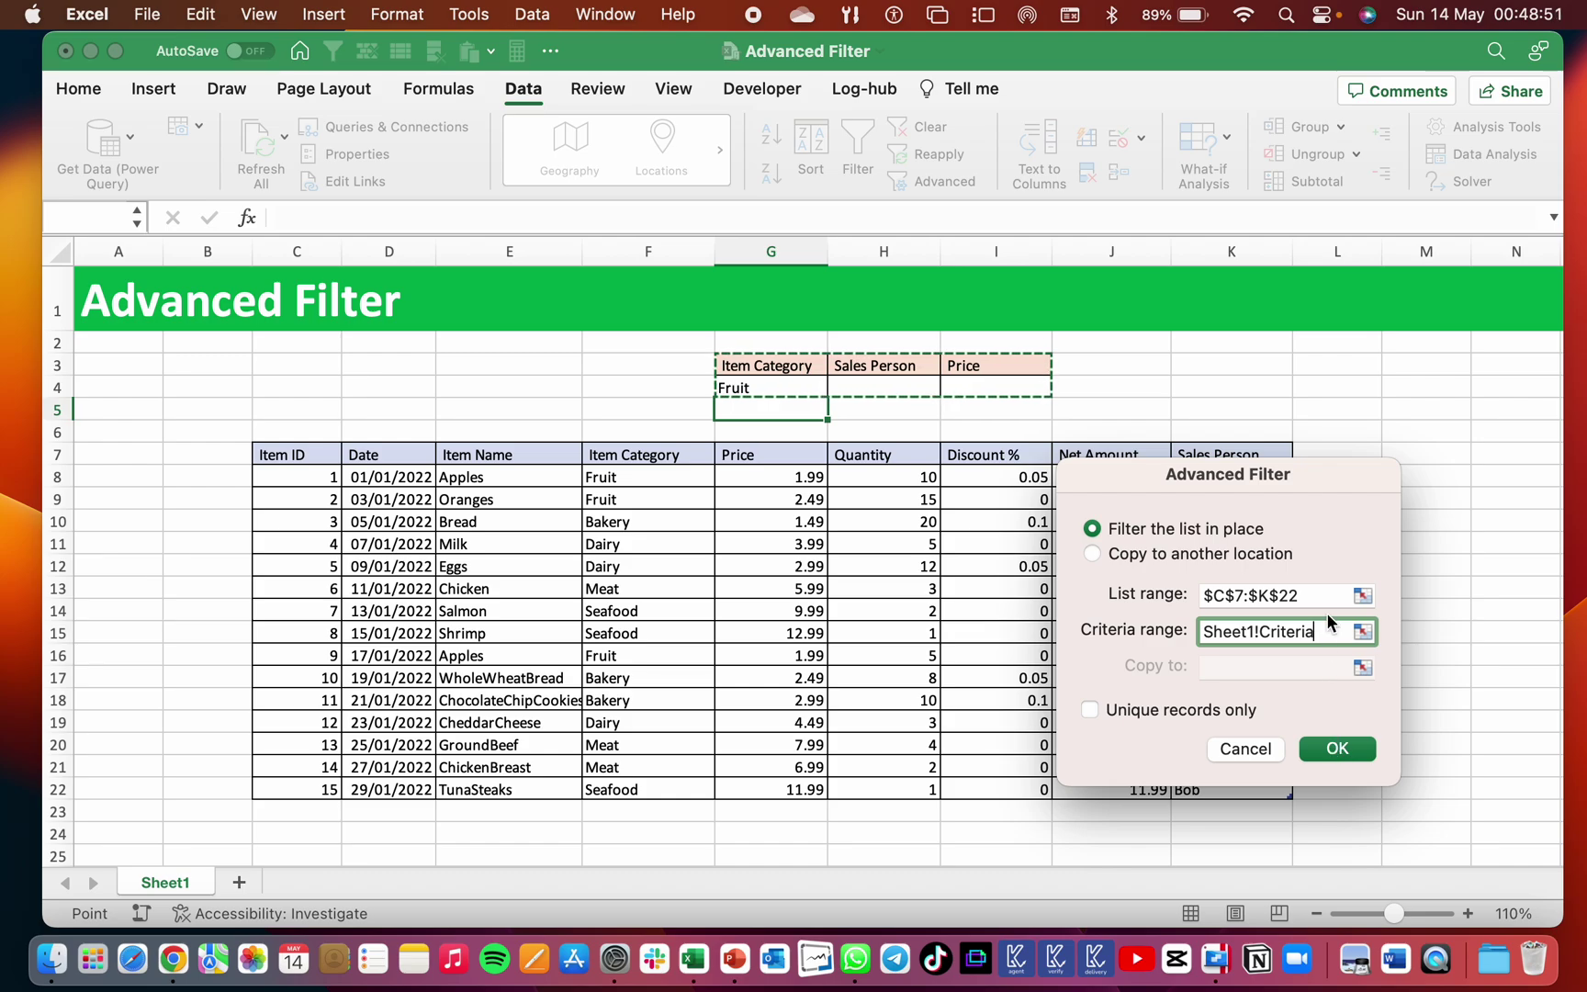
- Apply the Advanced Filter, leaving the three Fruit rows visible
click(1337, 749)
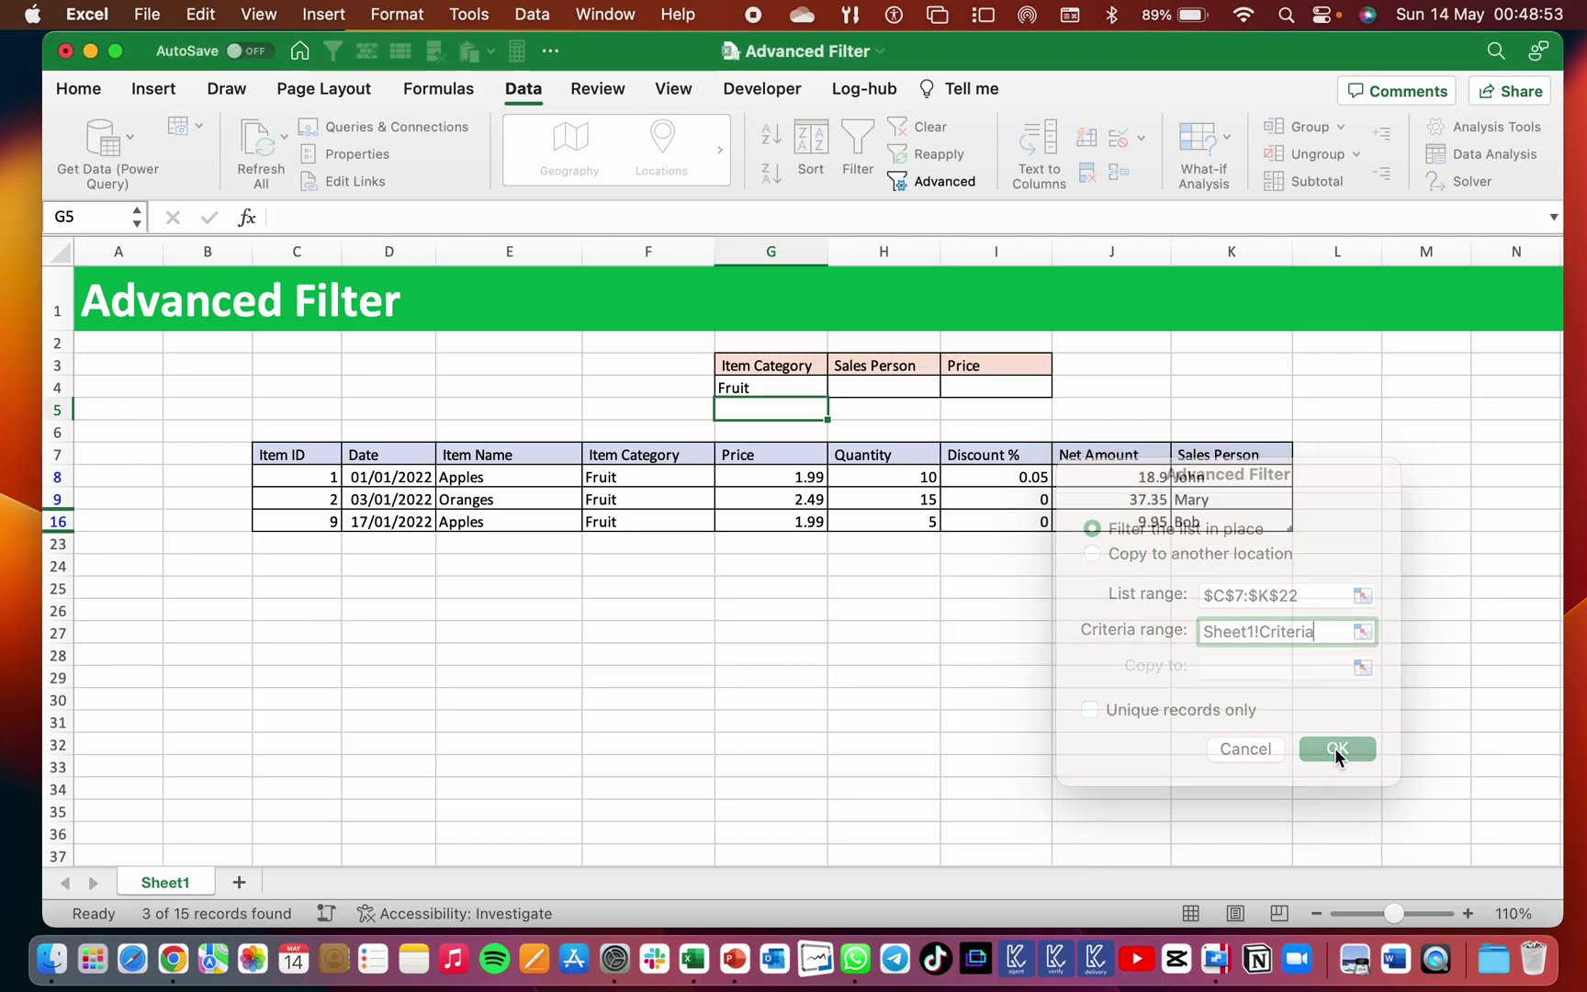
click(937, 439)
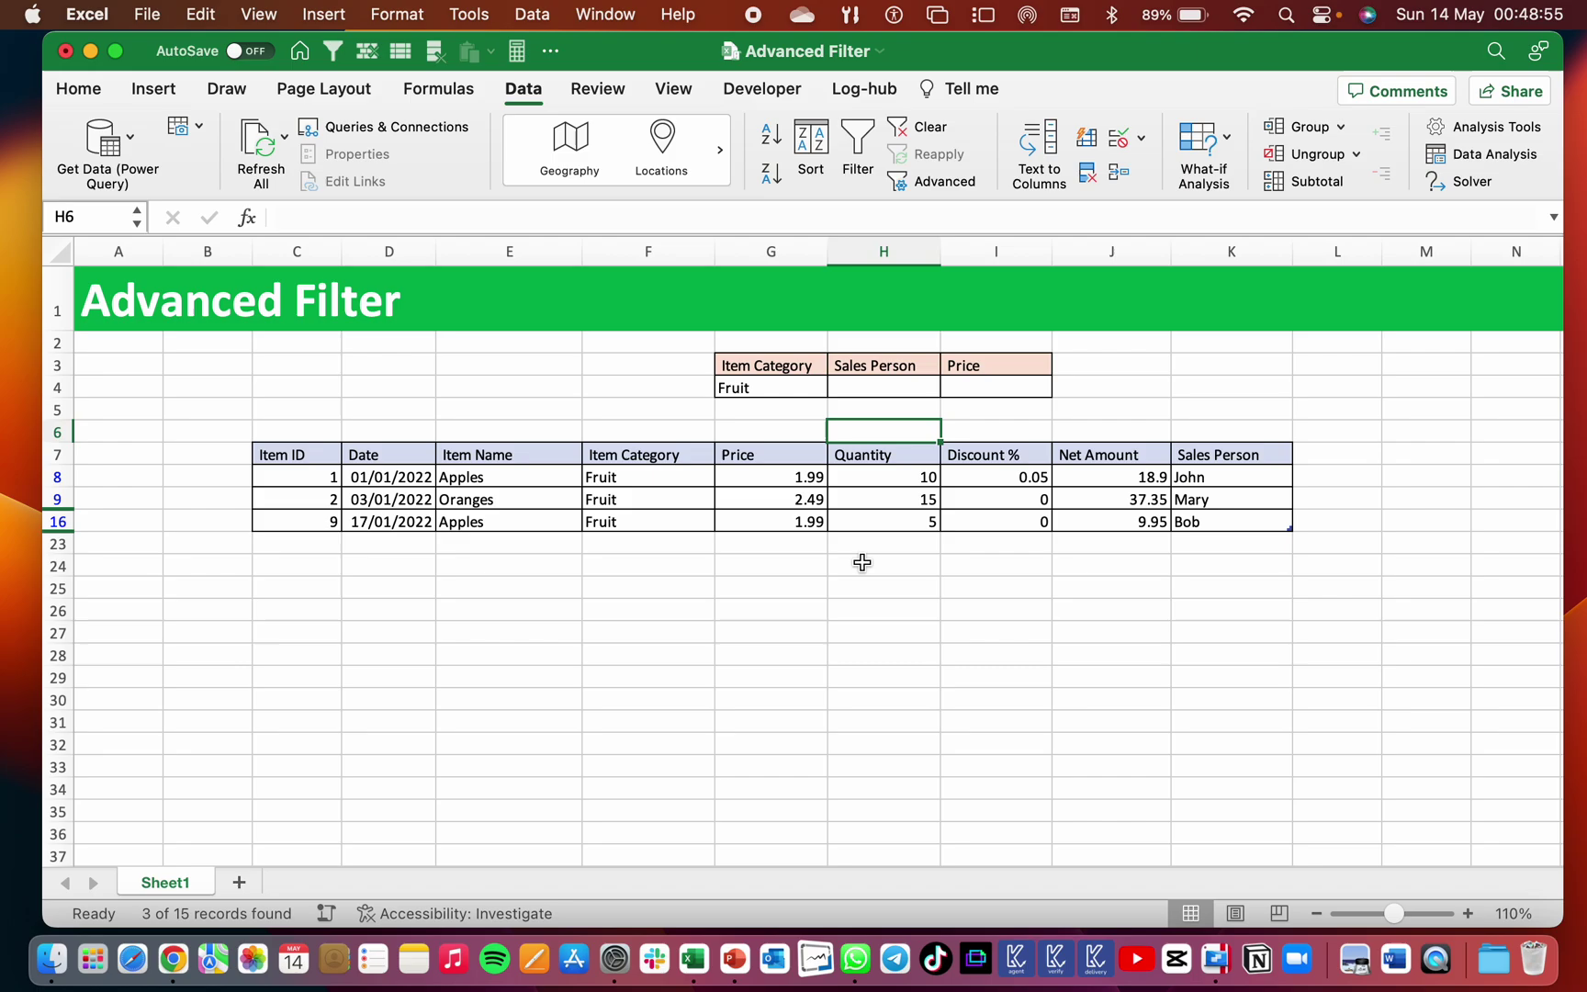
drag(639, 474, 631, 521)
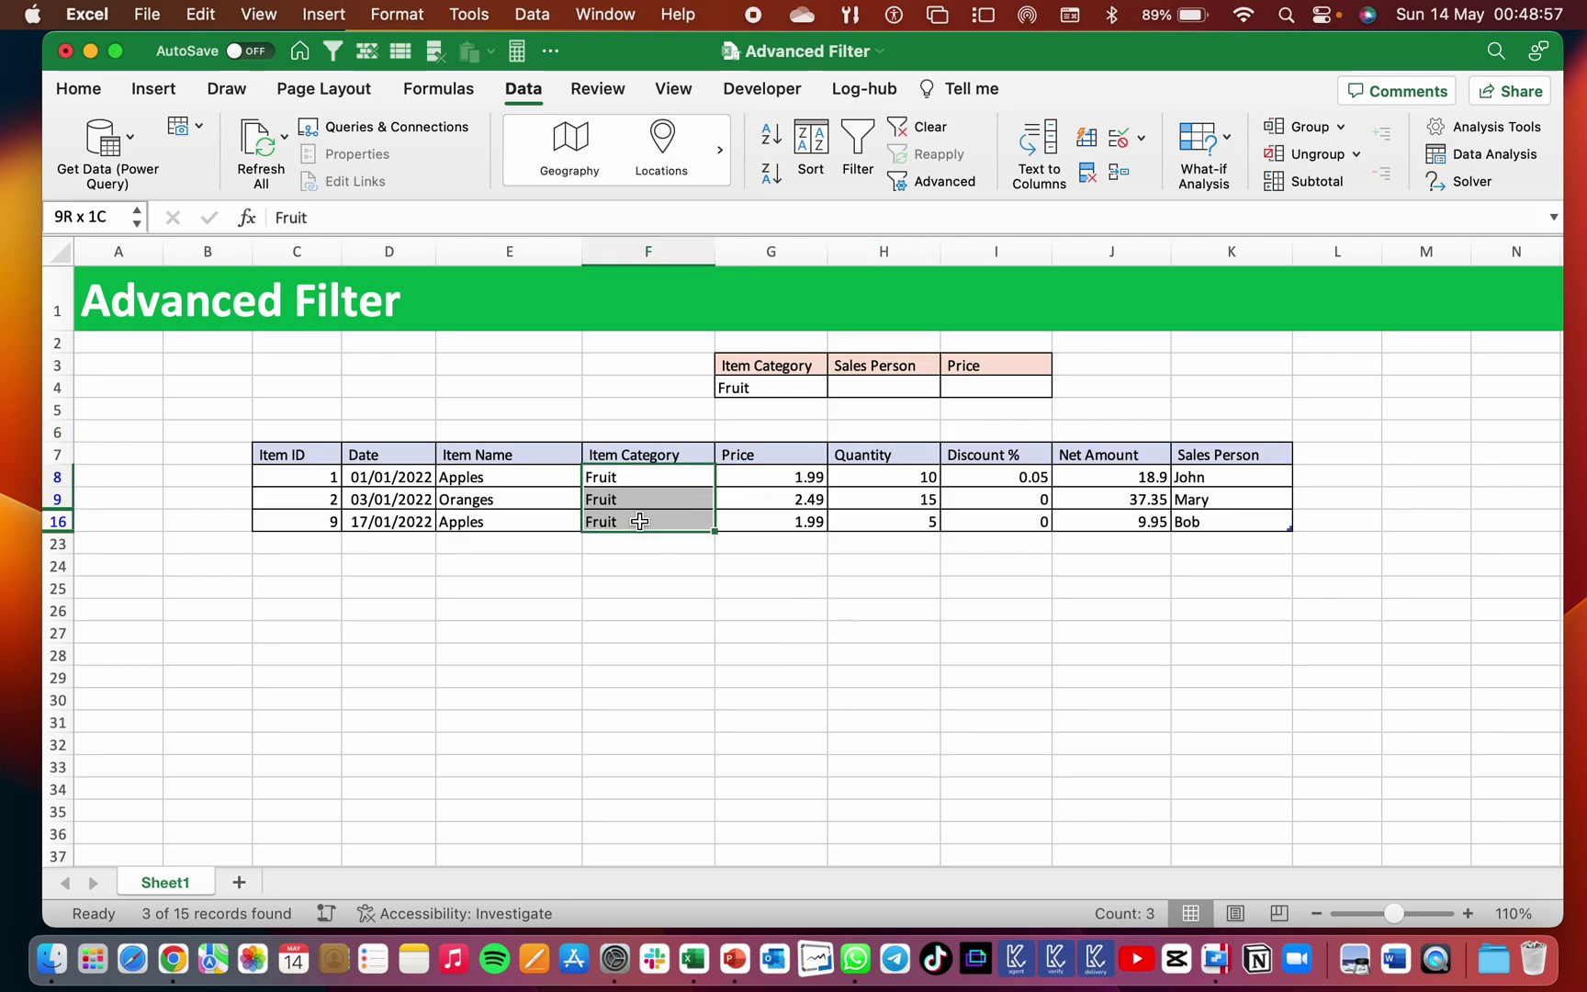
click(810, 516)
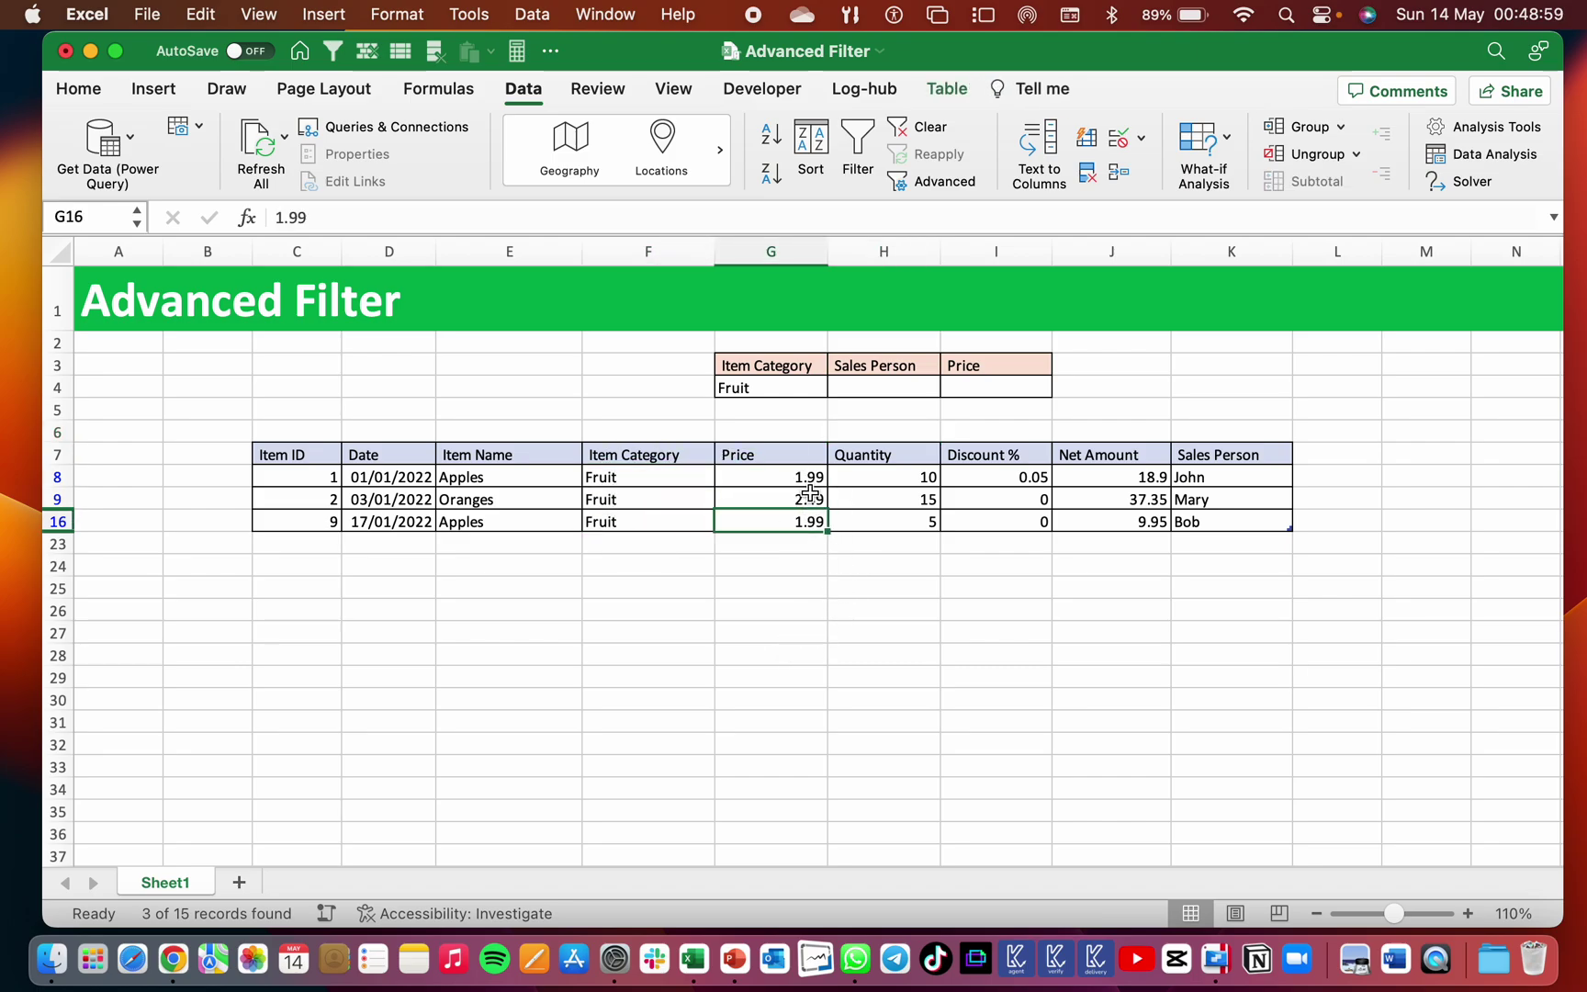
- Change the Item Category criterion in G4 to Bakery
click(786, 388)
click(837, 389)
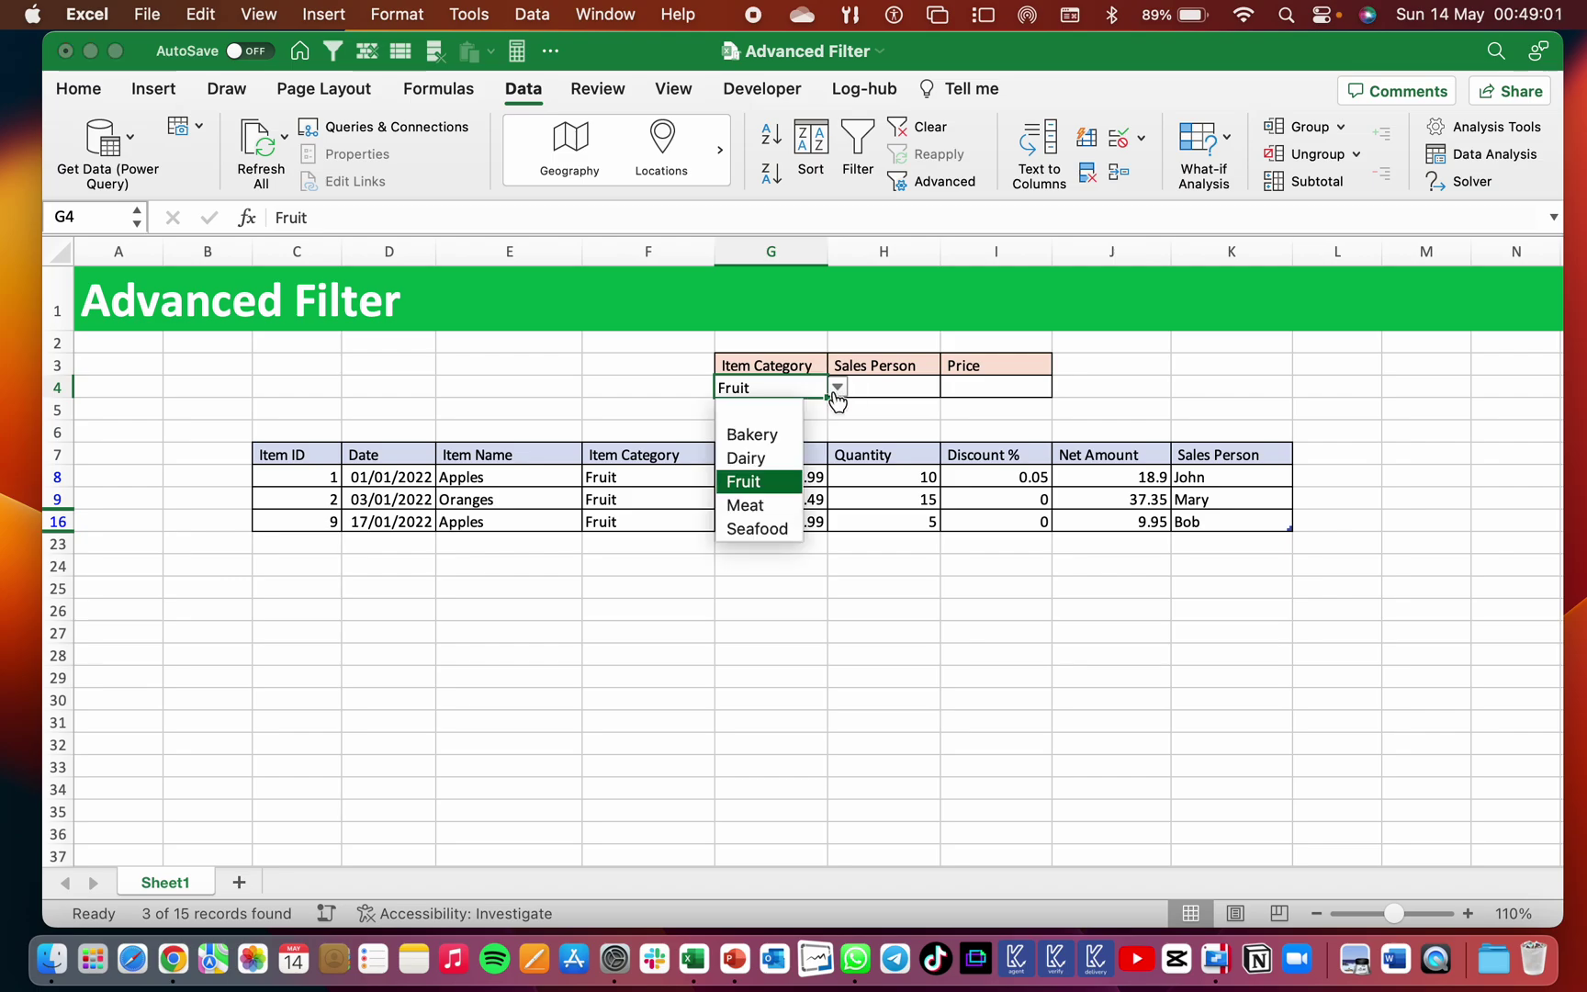
click(761, 435)
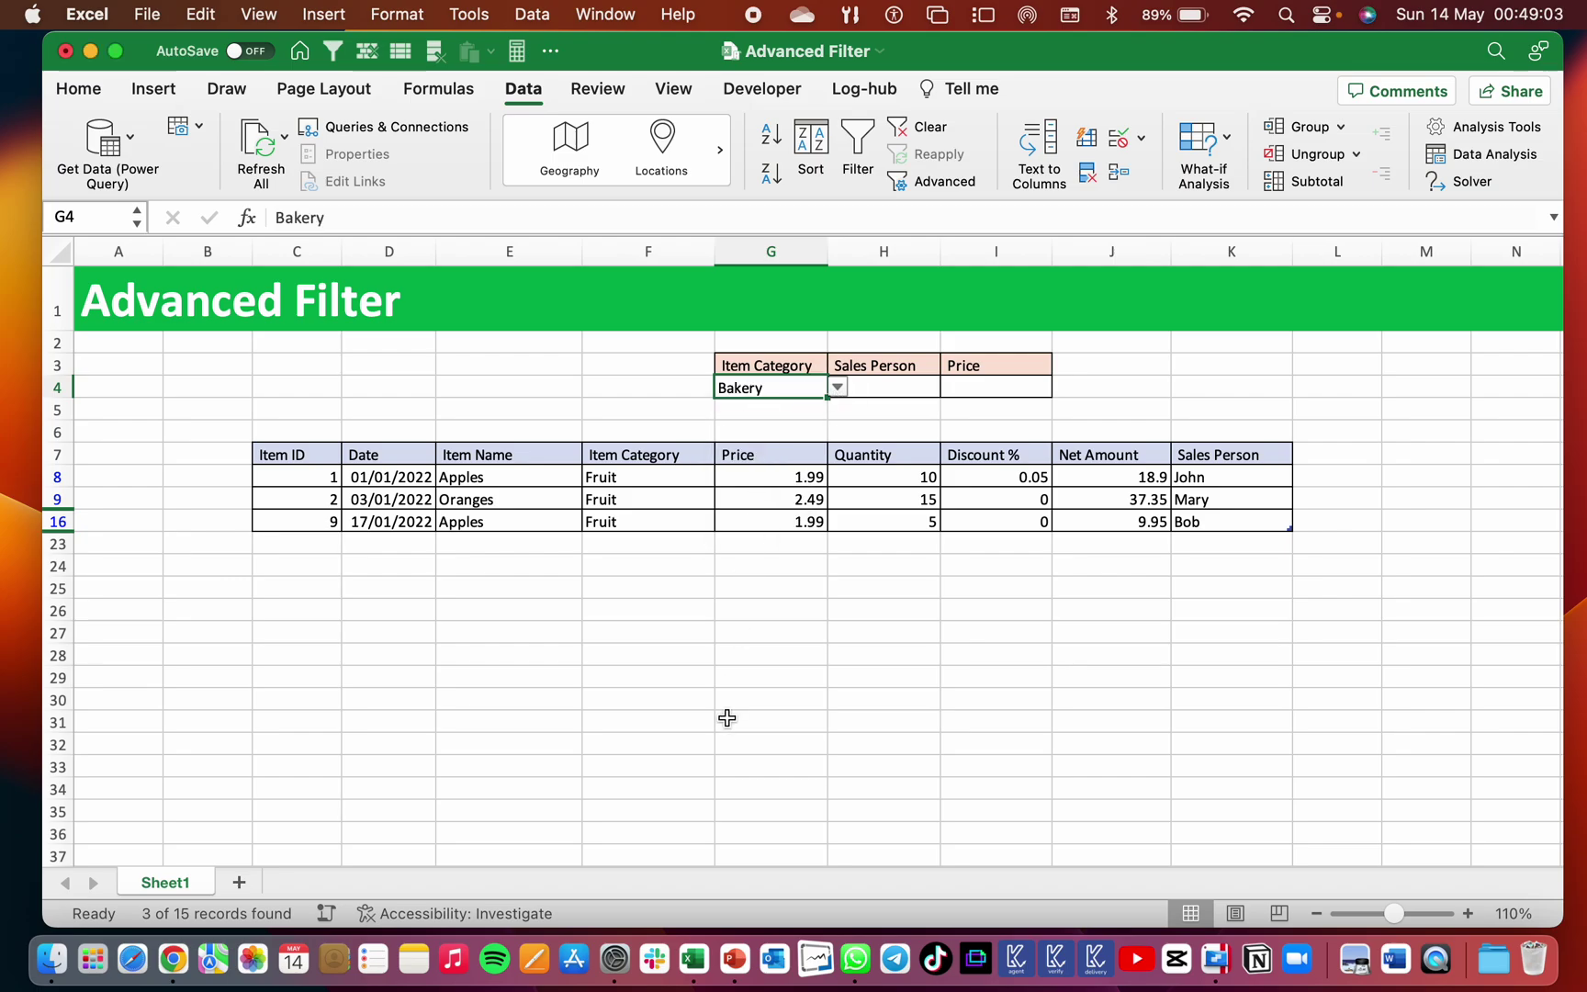
click(933, 411)
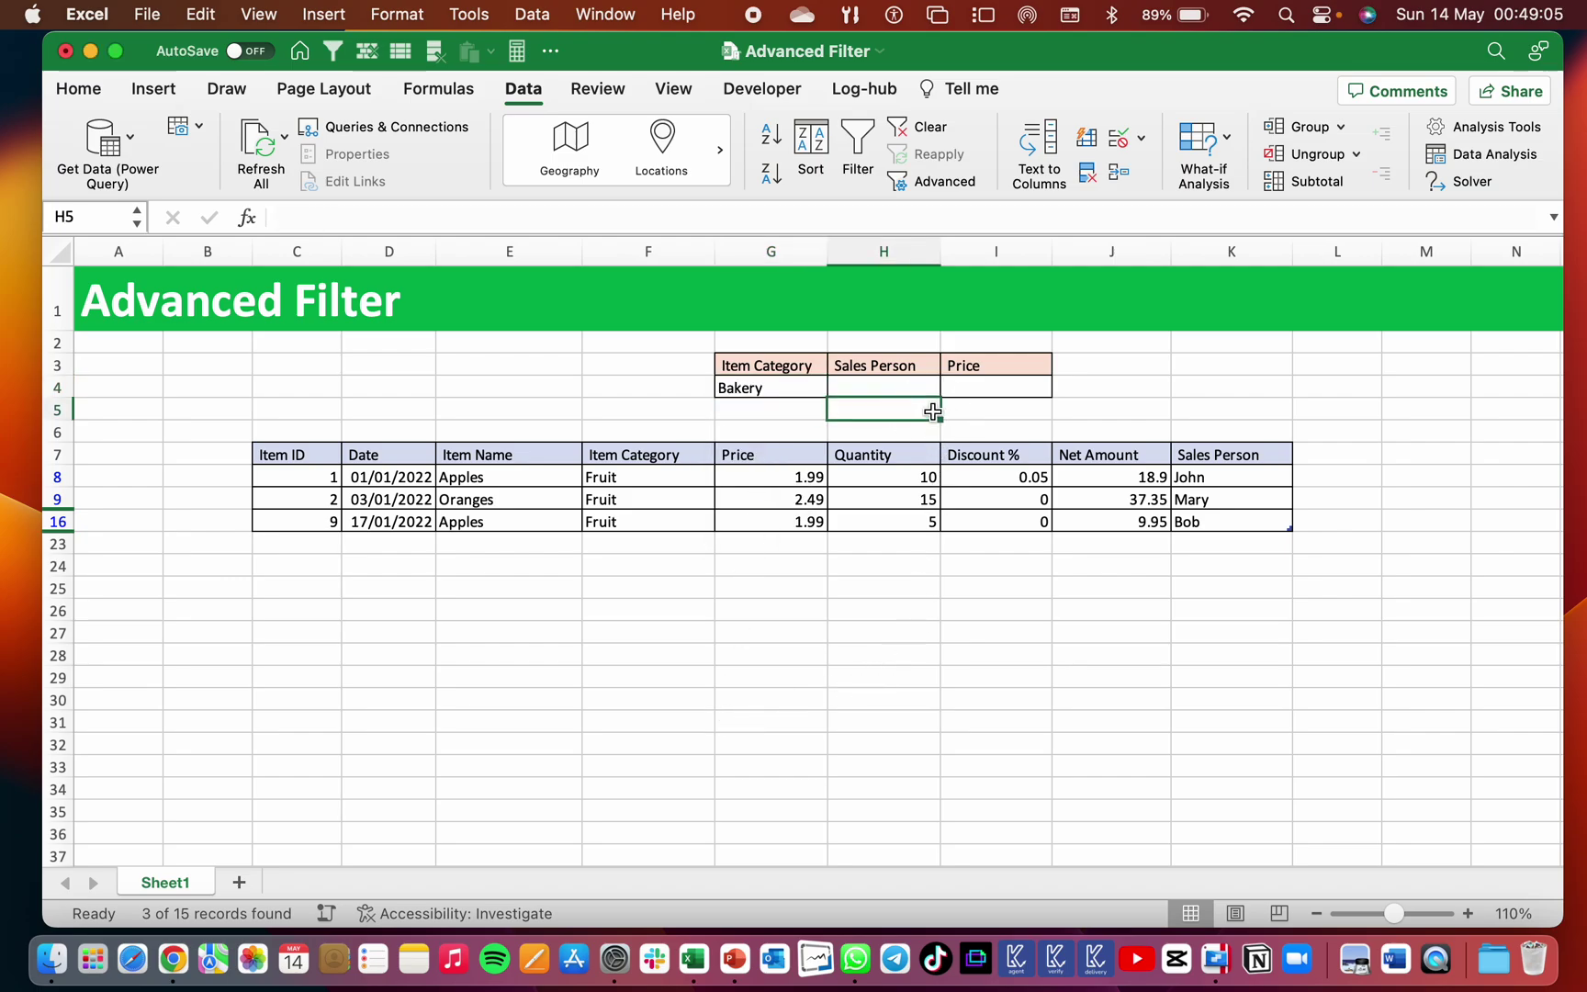
- Rerun Advanced Filter with the same ranges to show Bread, WholeWheatBread and ChocolateChipCookies
click(935, 180)
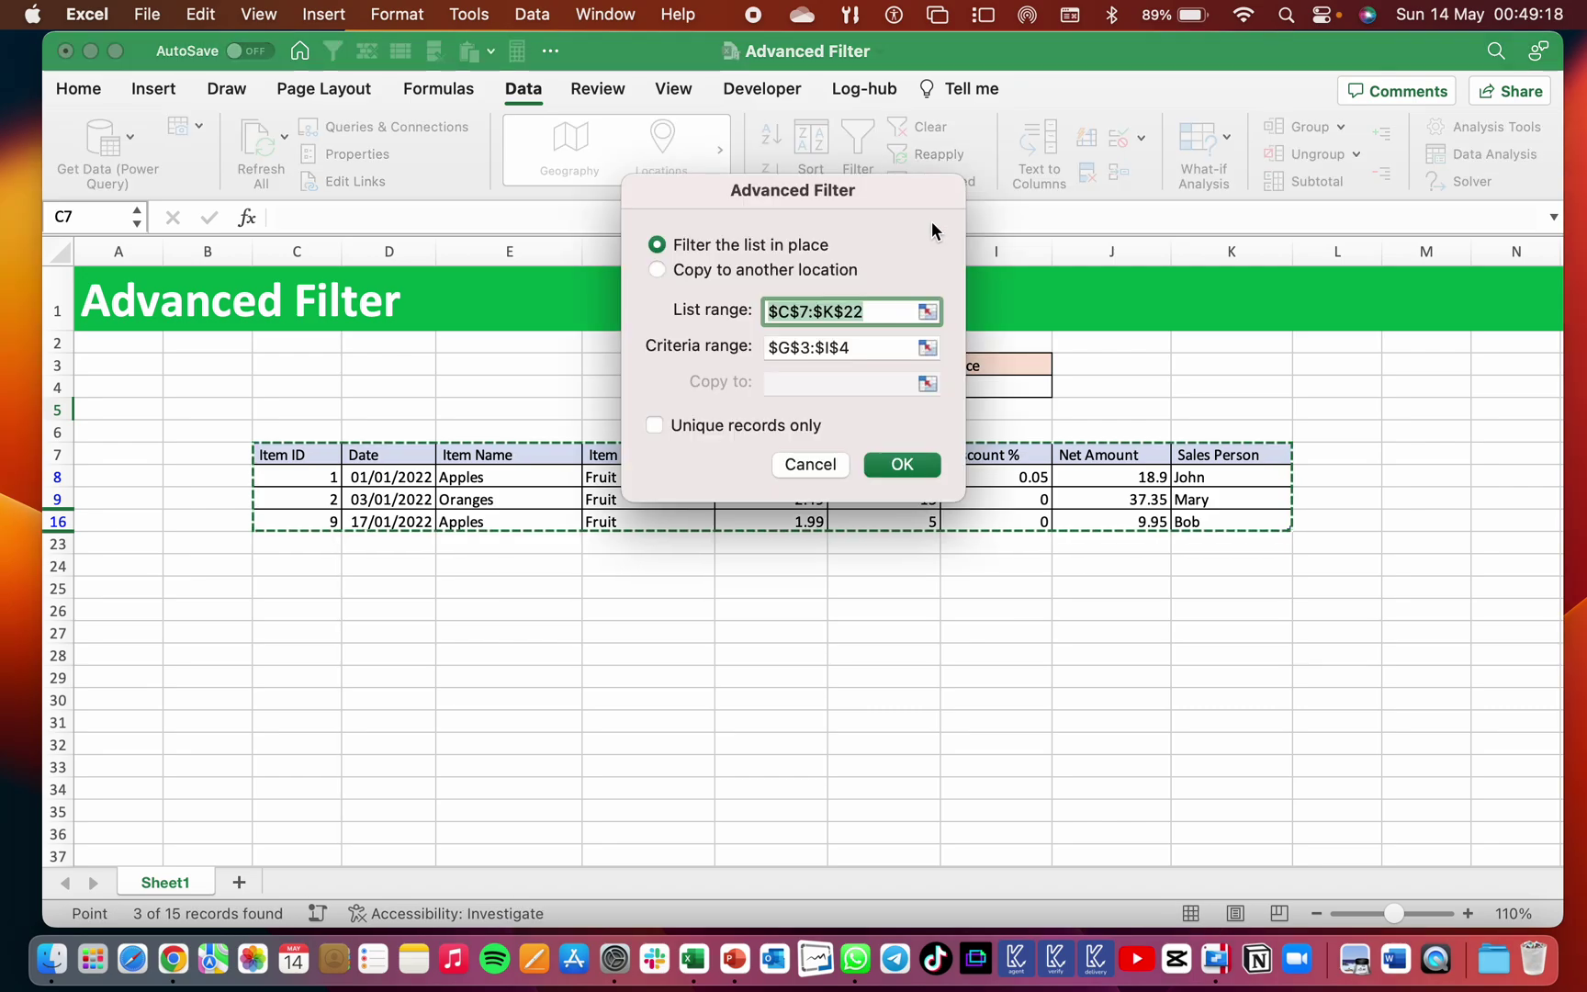
click(901, 468)
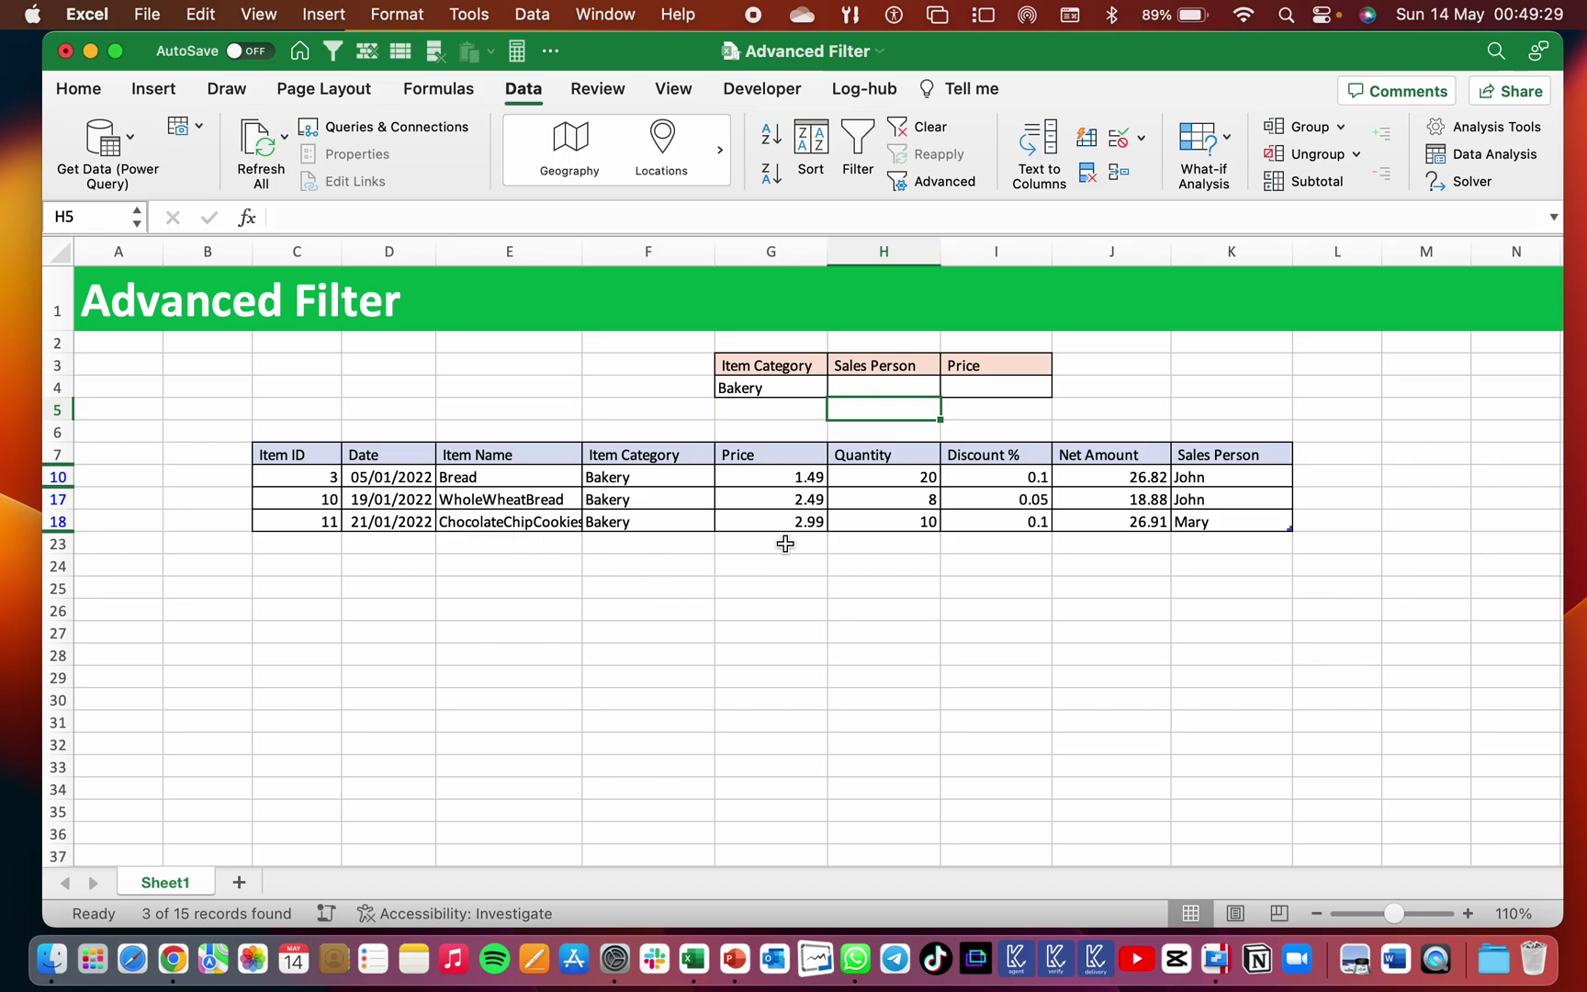
click(868, 452)
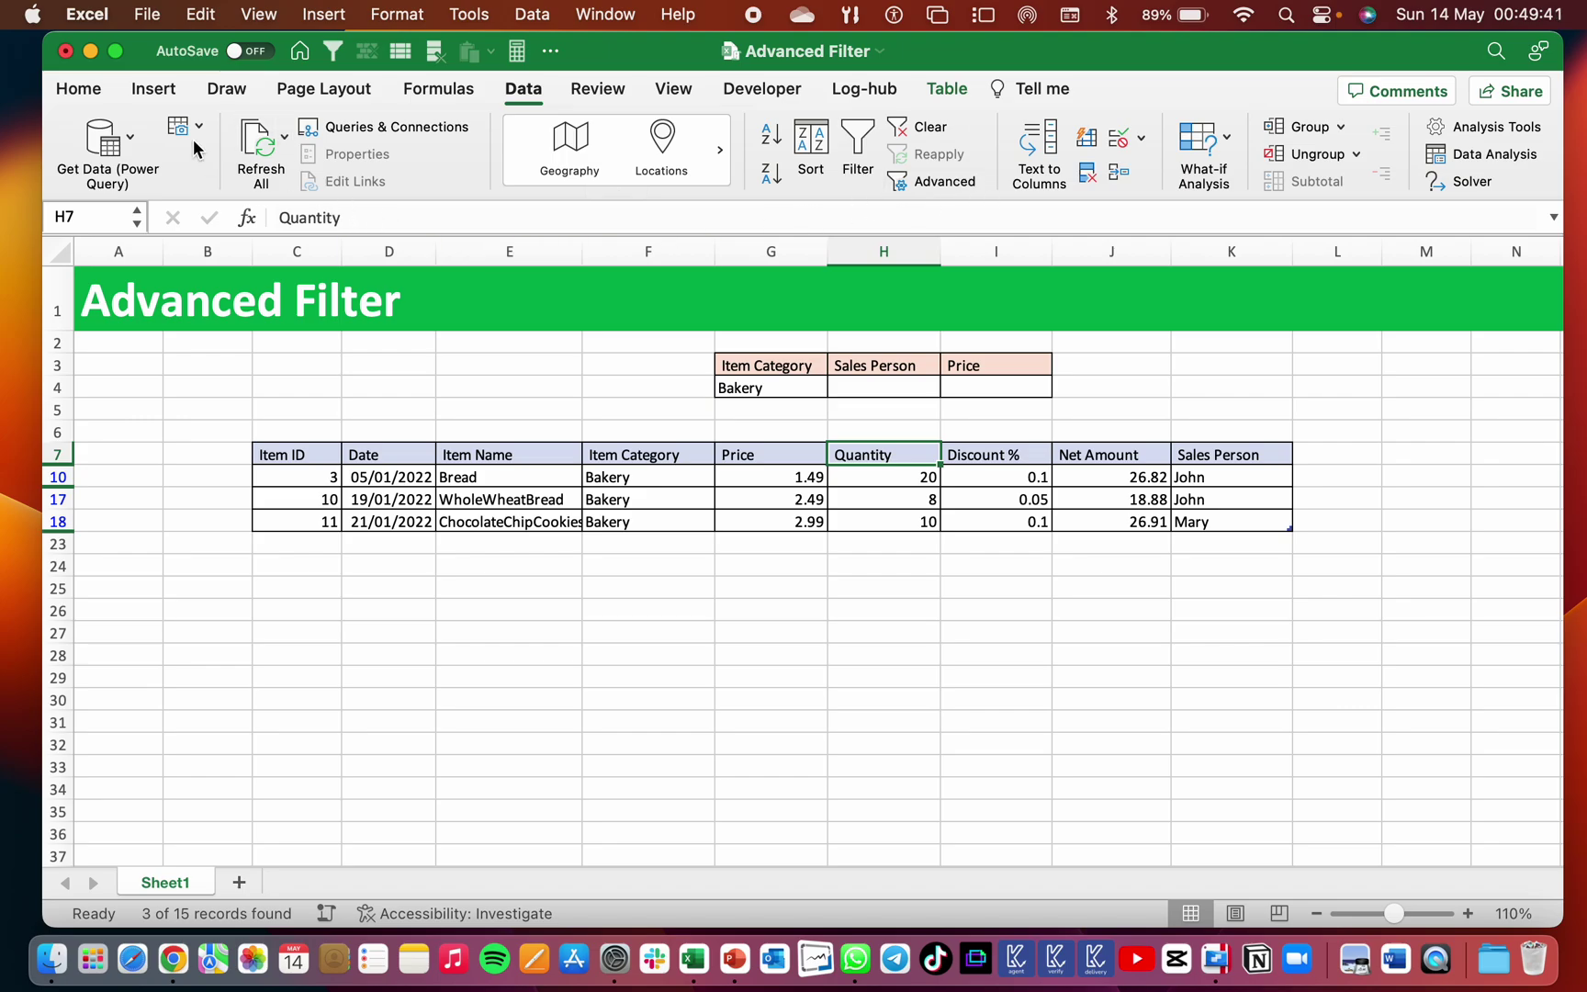
- Look through the Home tab, Developer tab and File menu, ending on the Developer macro commands
click(92, 92)
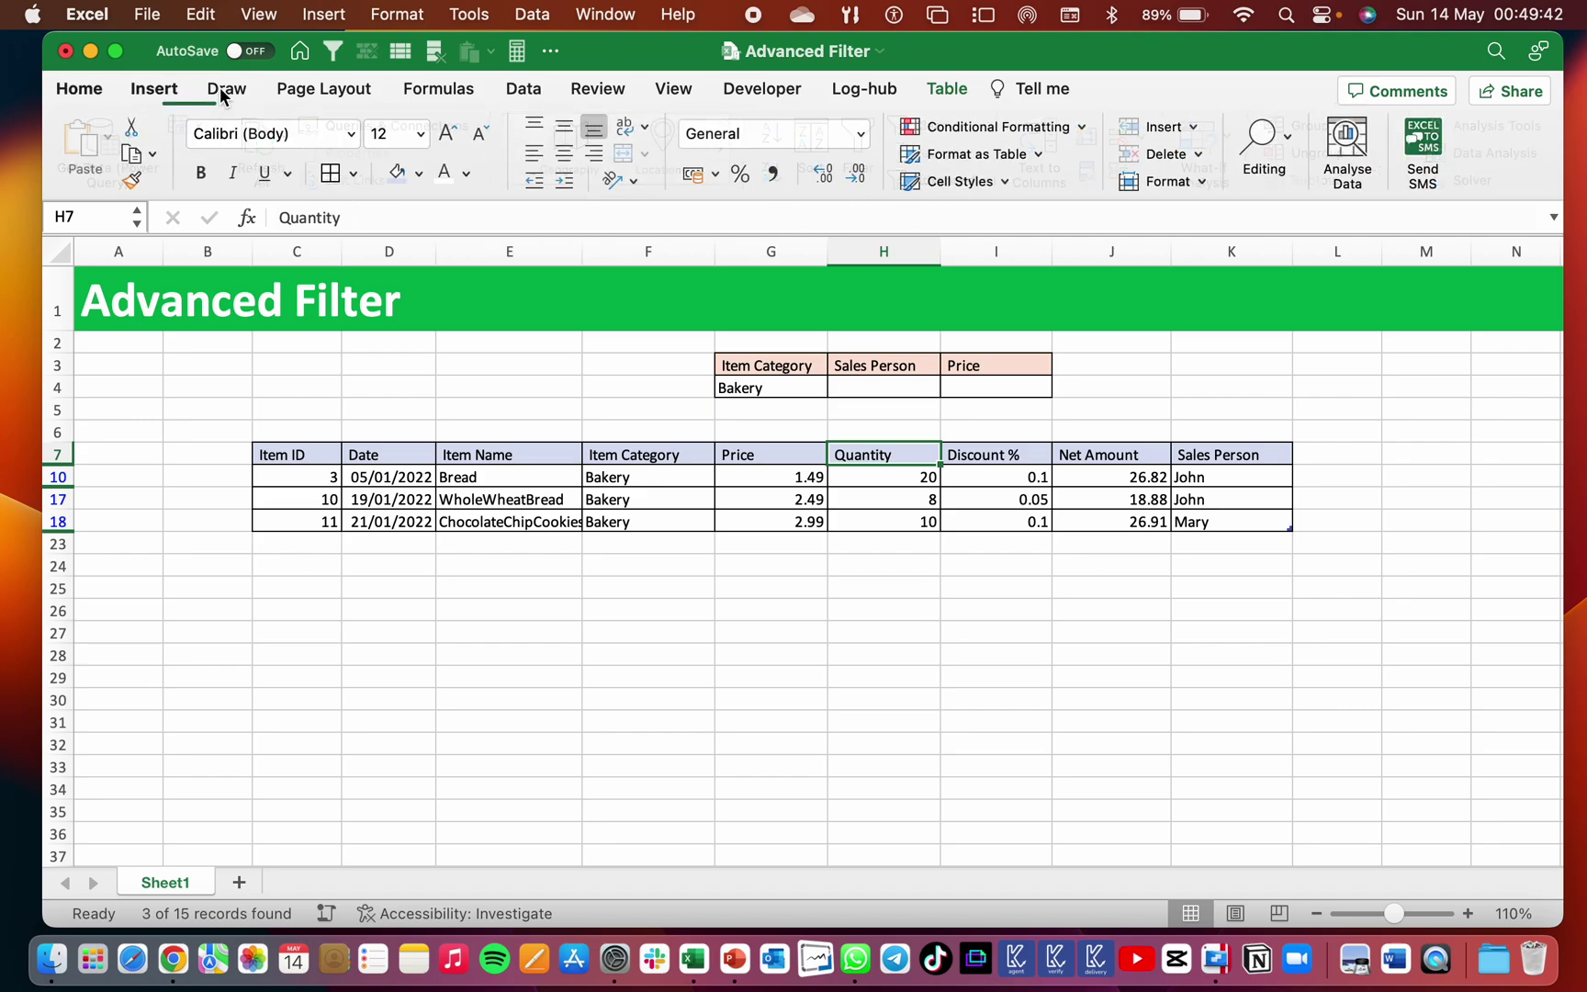
click(590, 364)
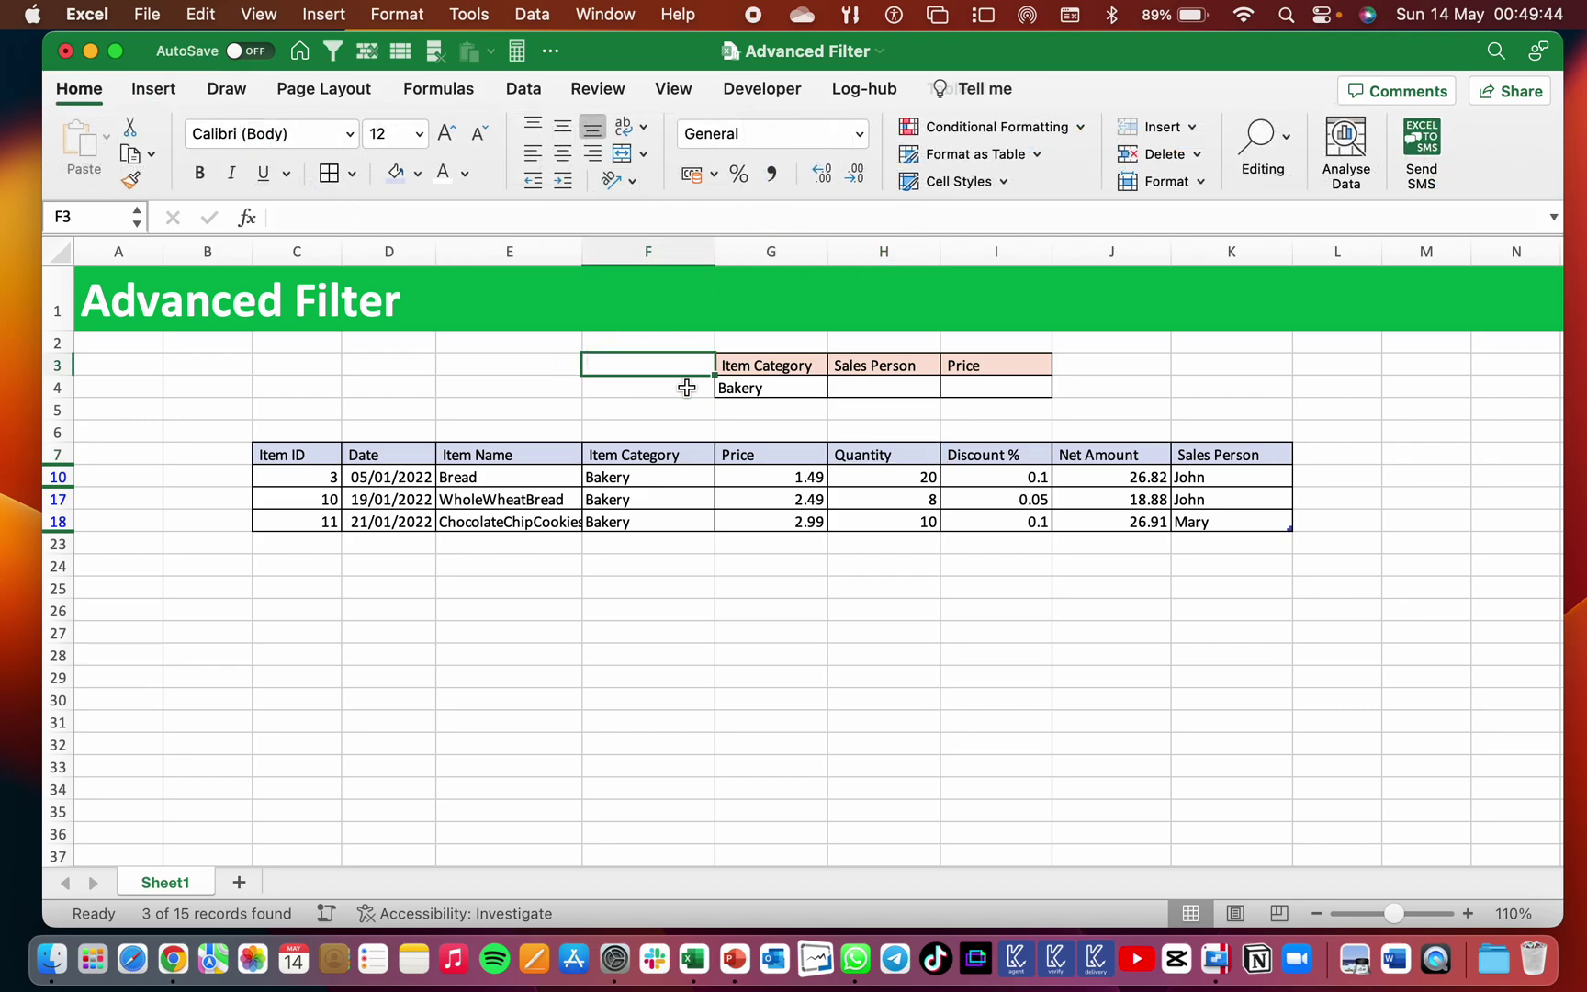
click(775, 92)
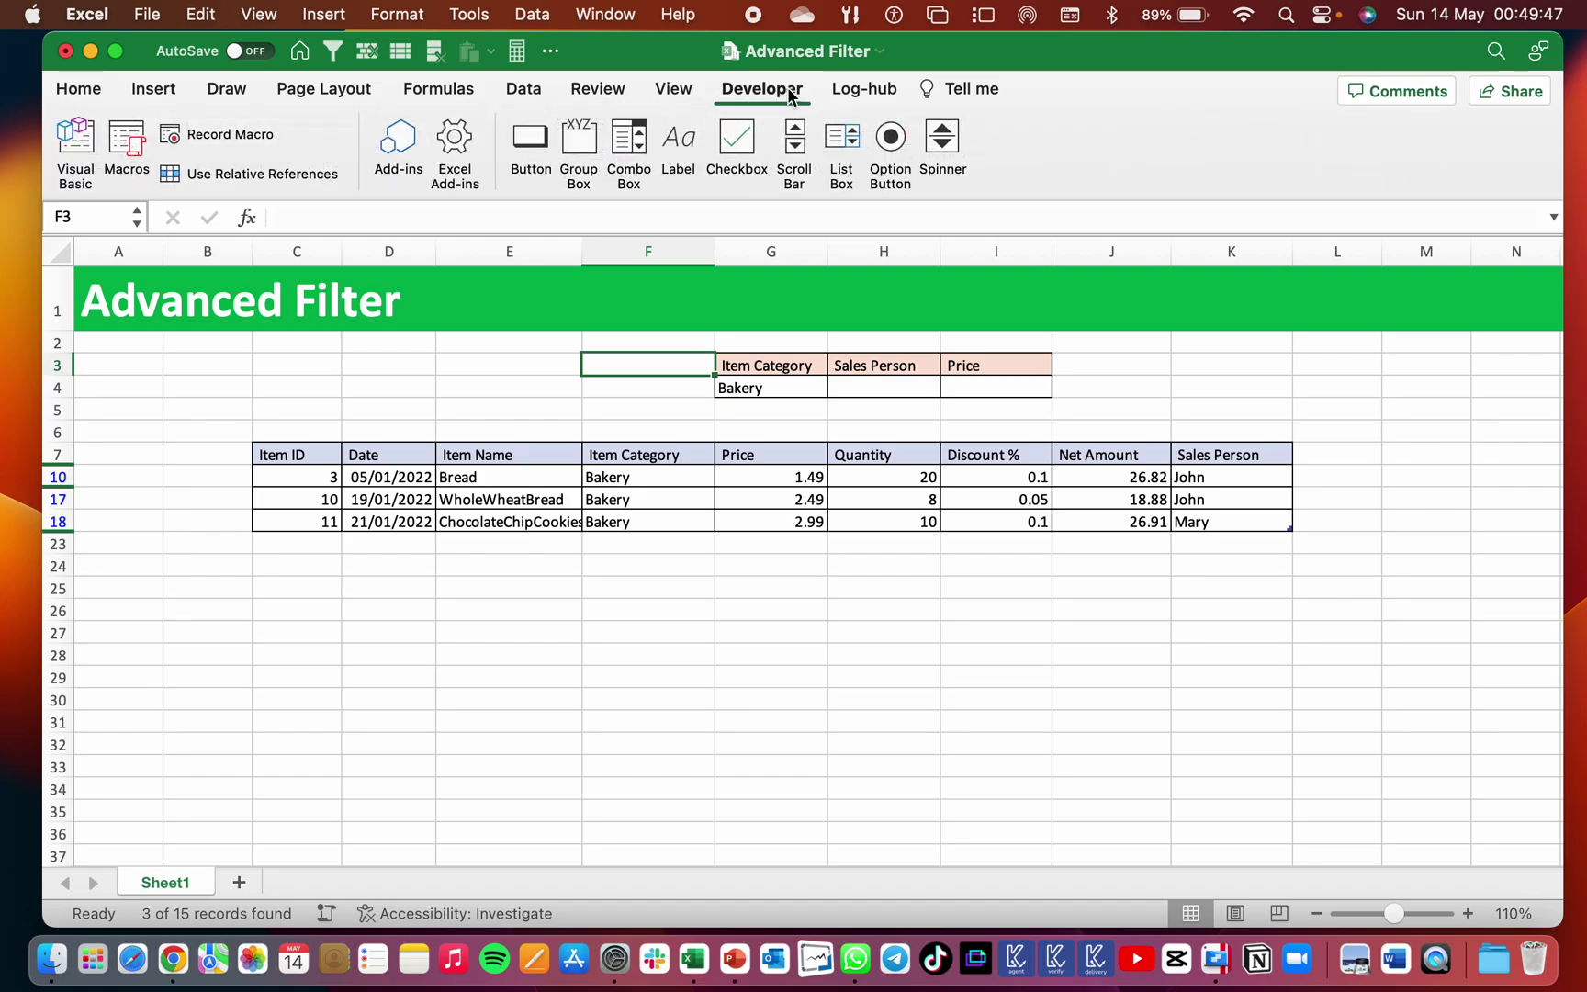
click(69, 87)
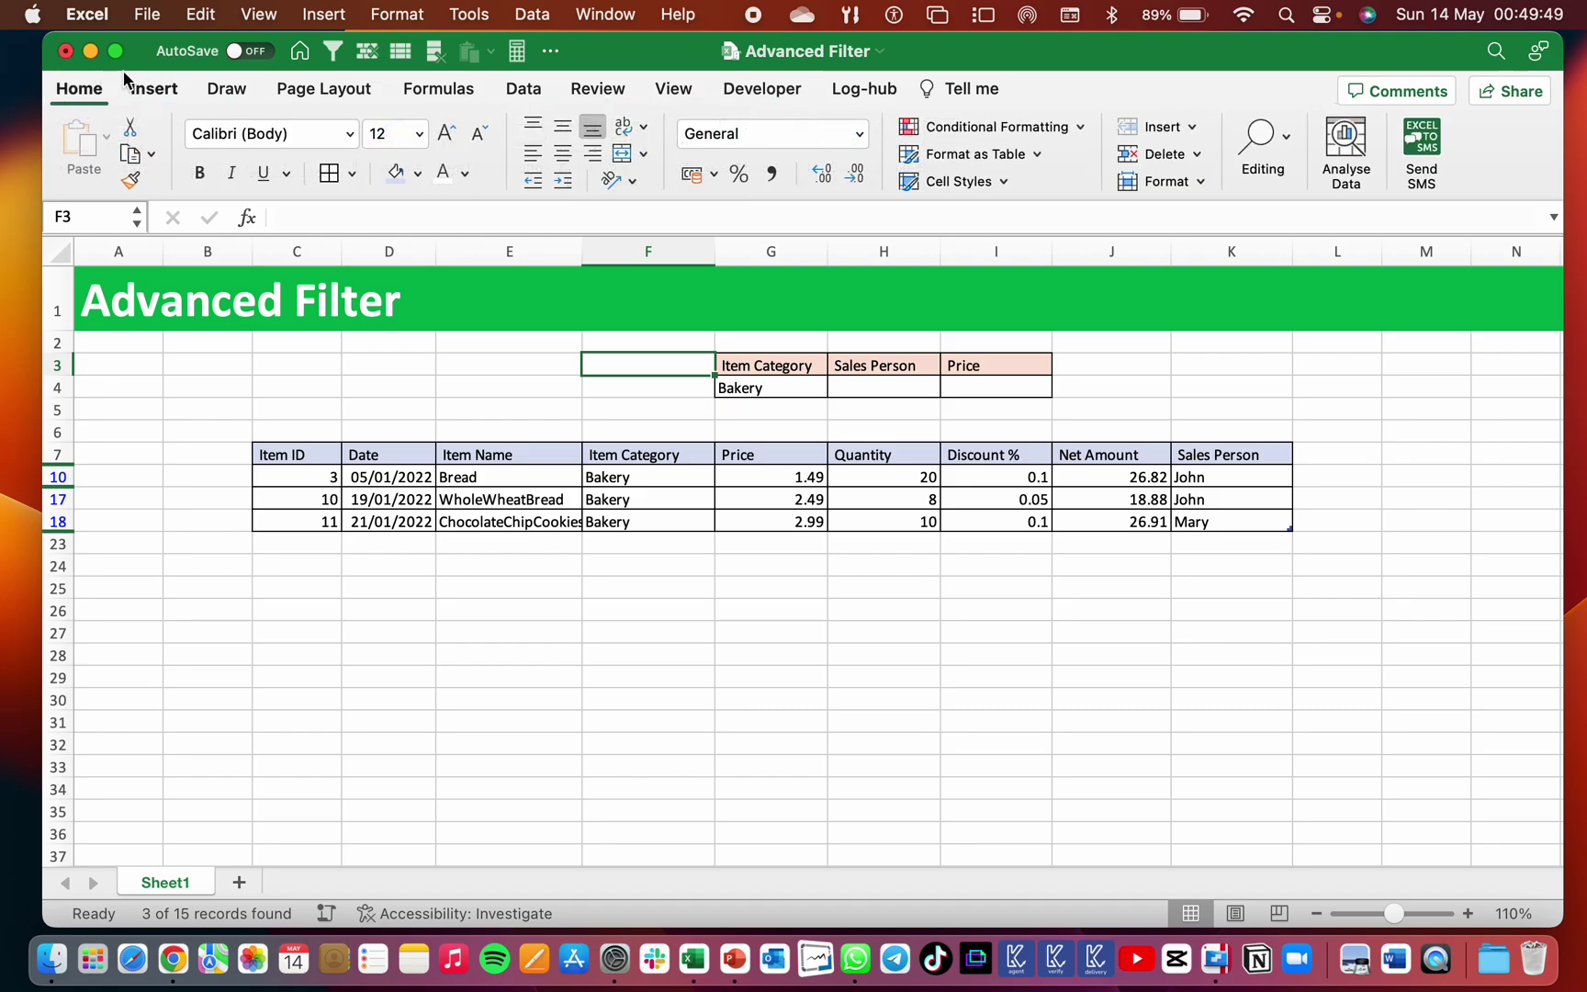
click(88, 13)
mouse_move(147, 14)
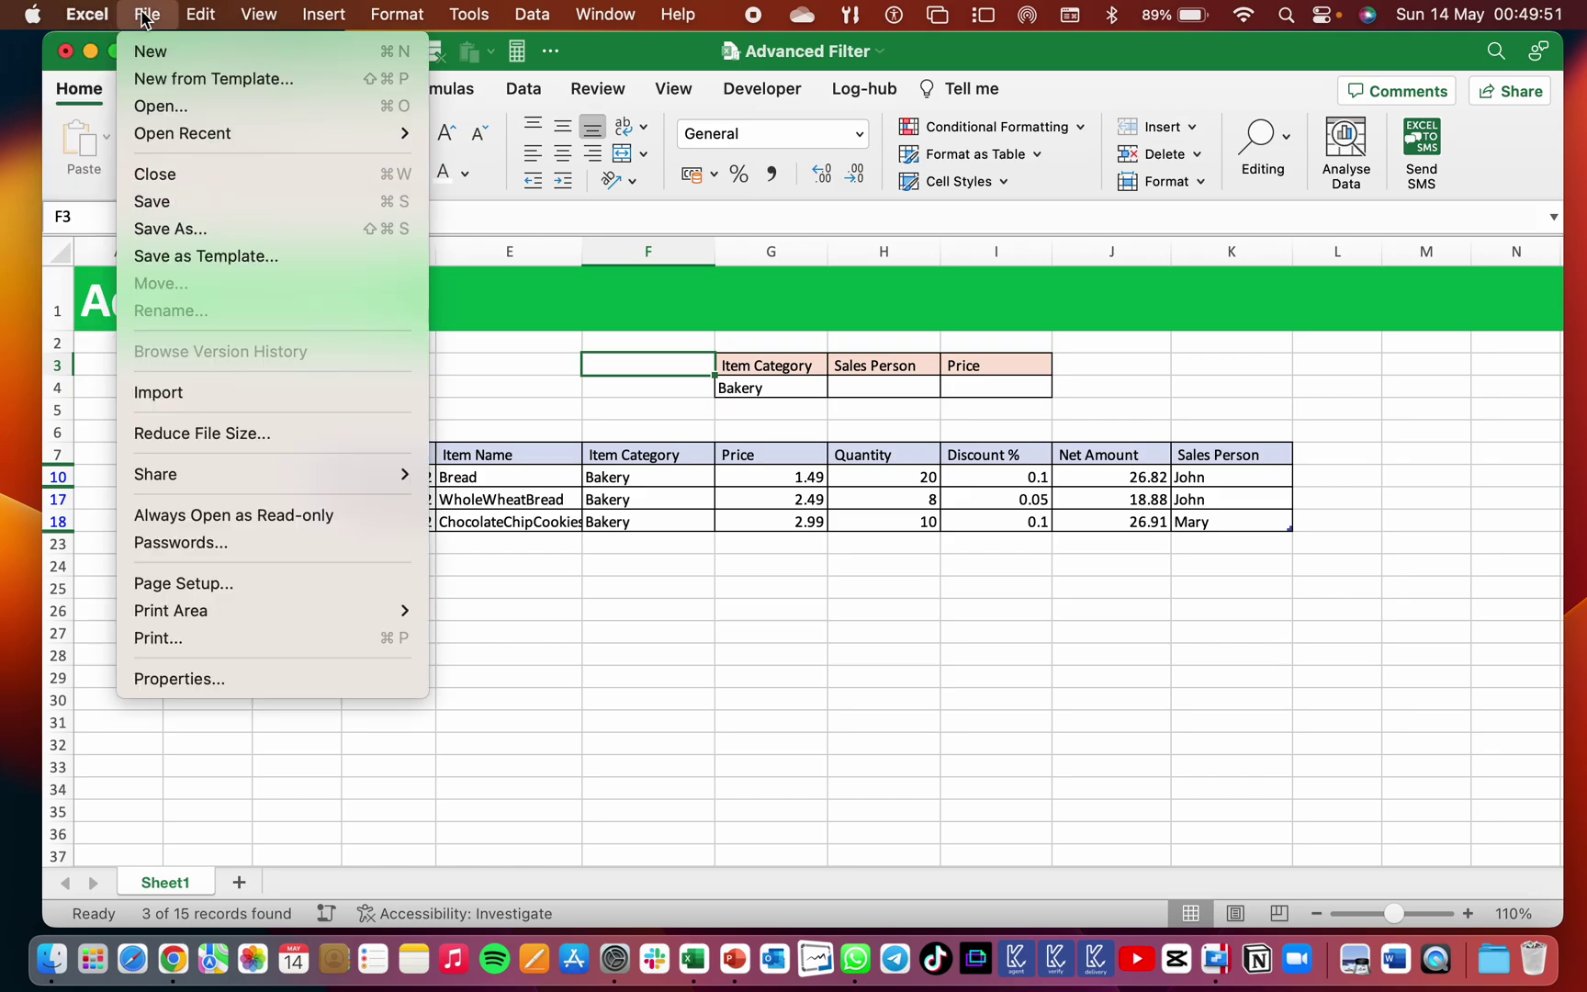
mouse_move(232, 479)
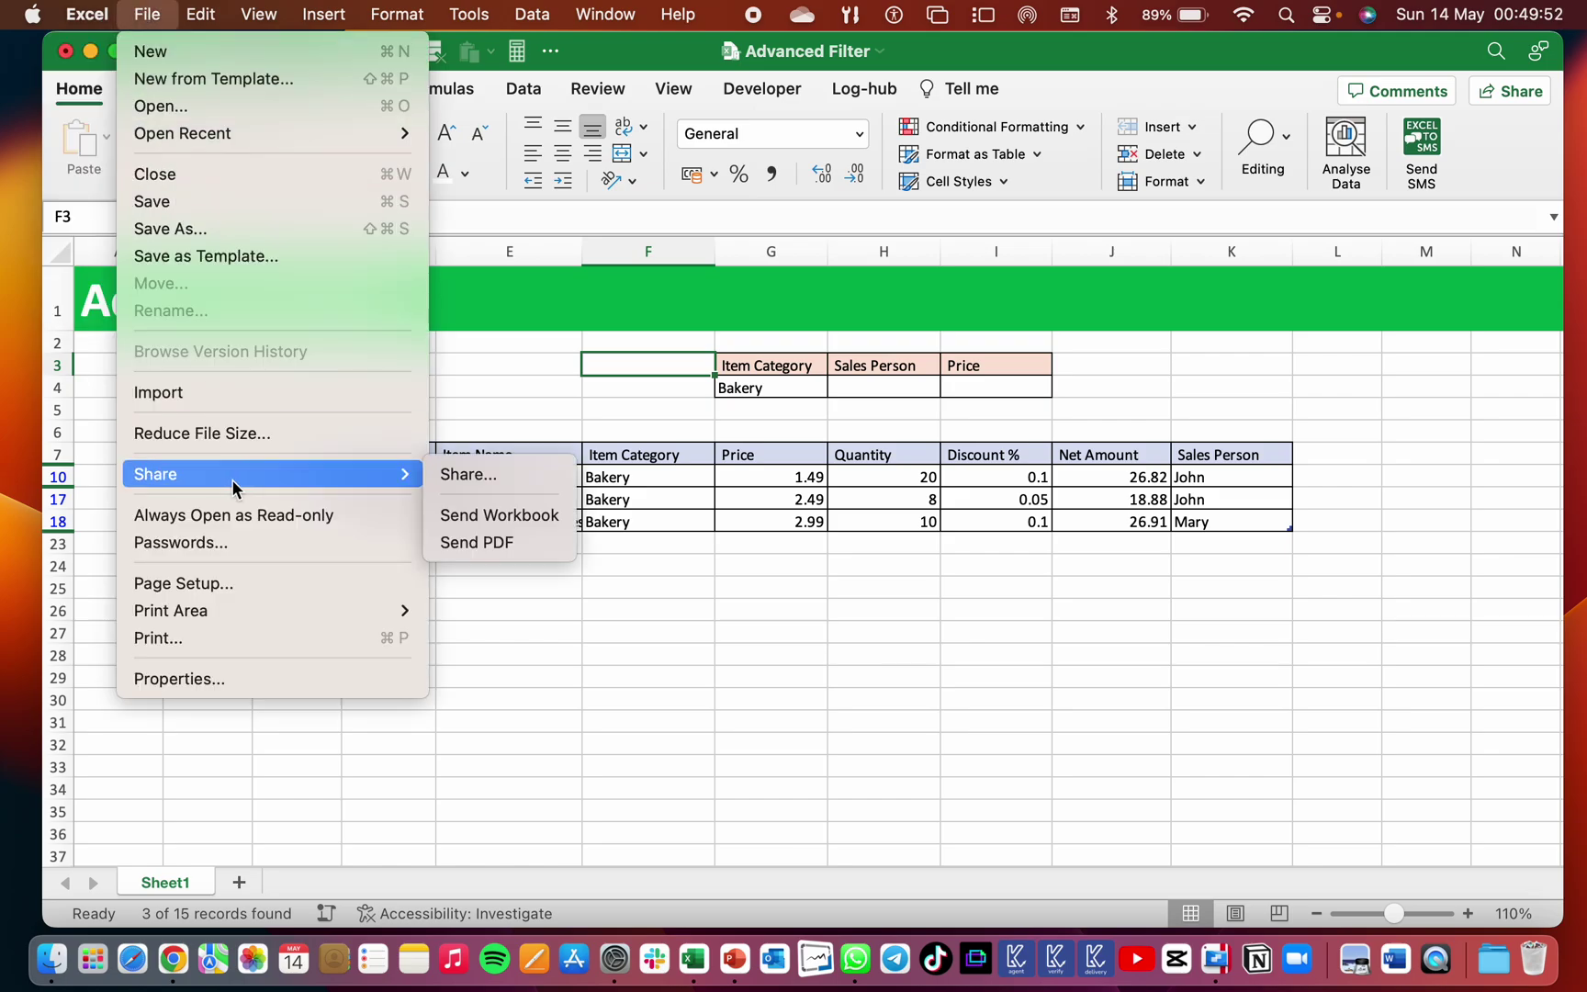
click(658, 321)
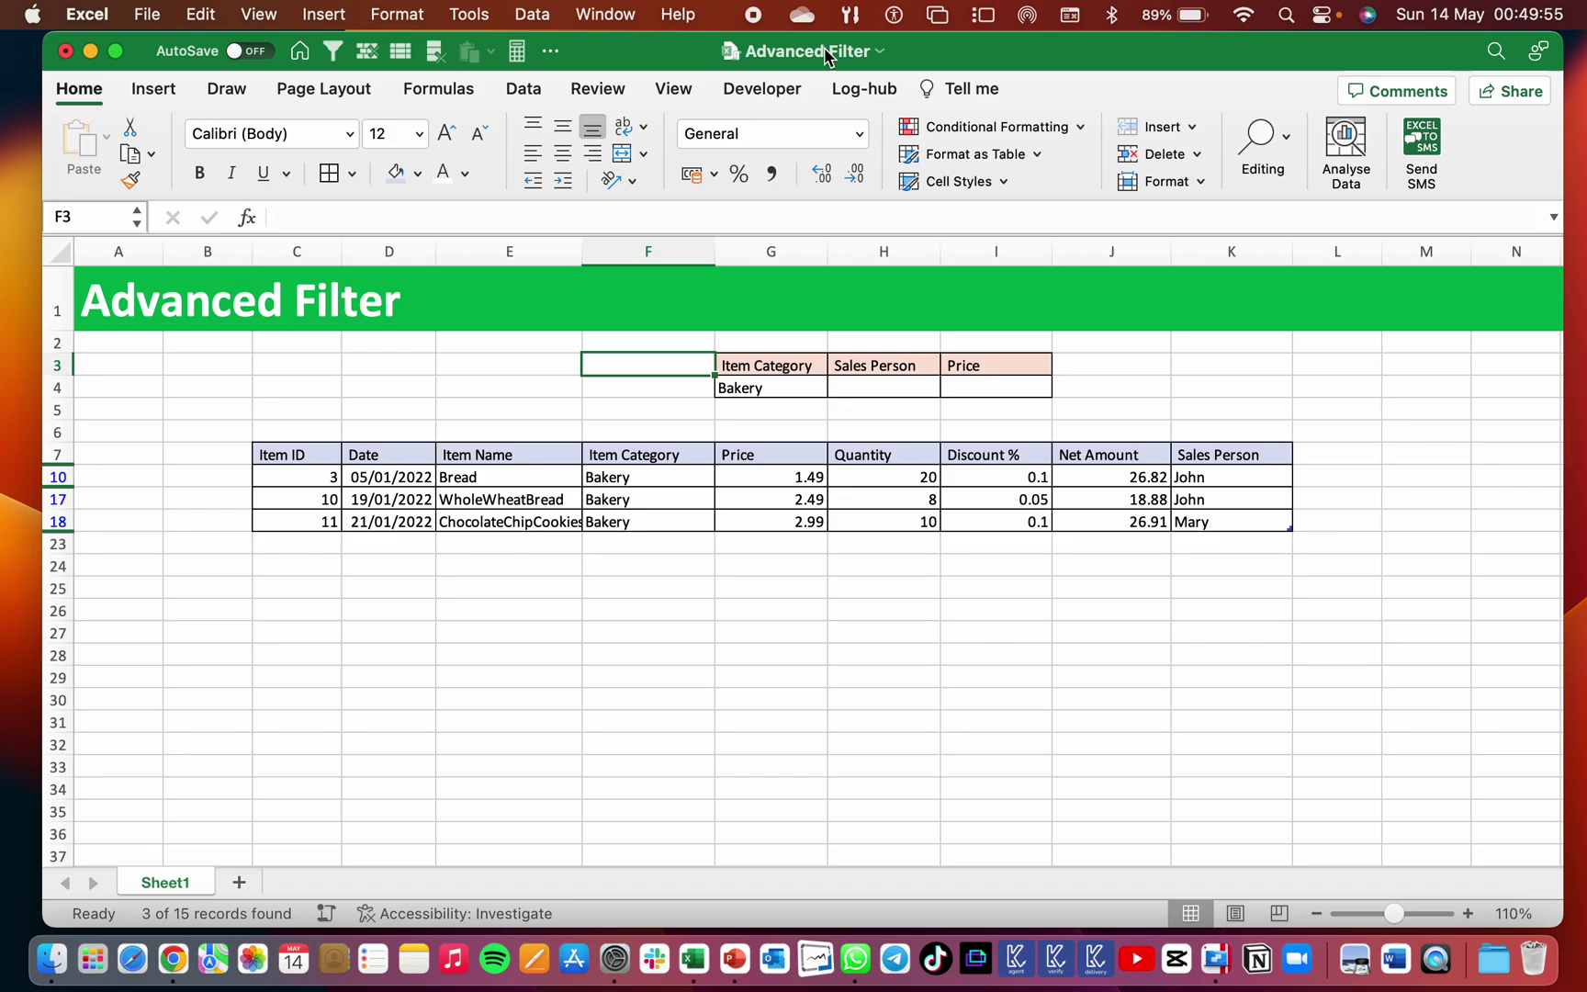
click(758, 96)
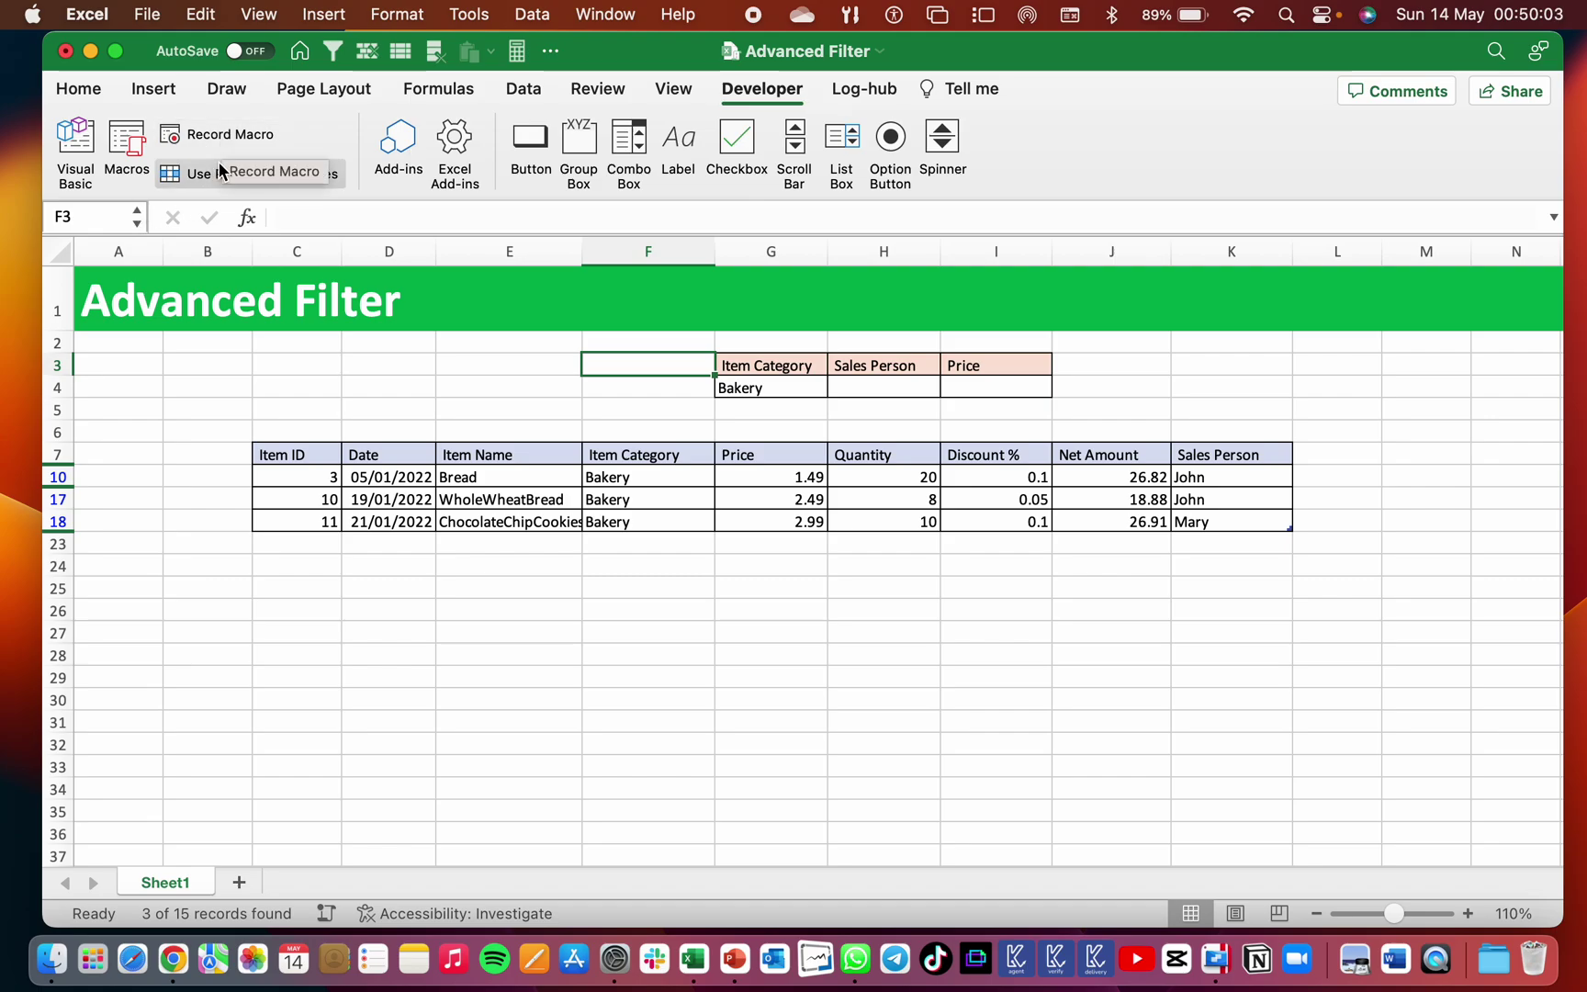
- Start recording a macro named Refresh, stored in the Personal Macro Workbook
click(214, 136)
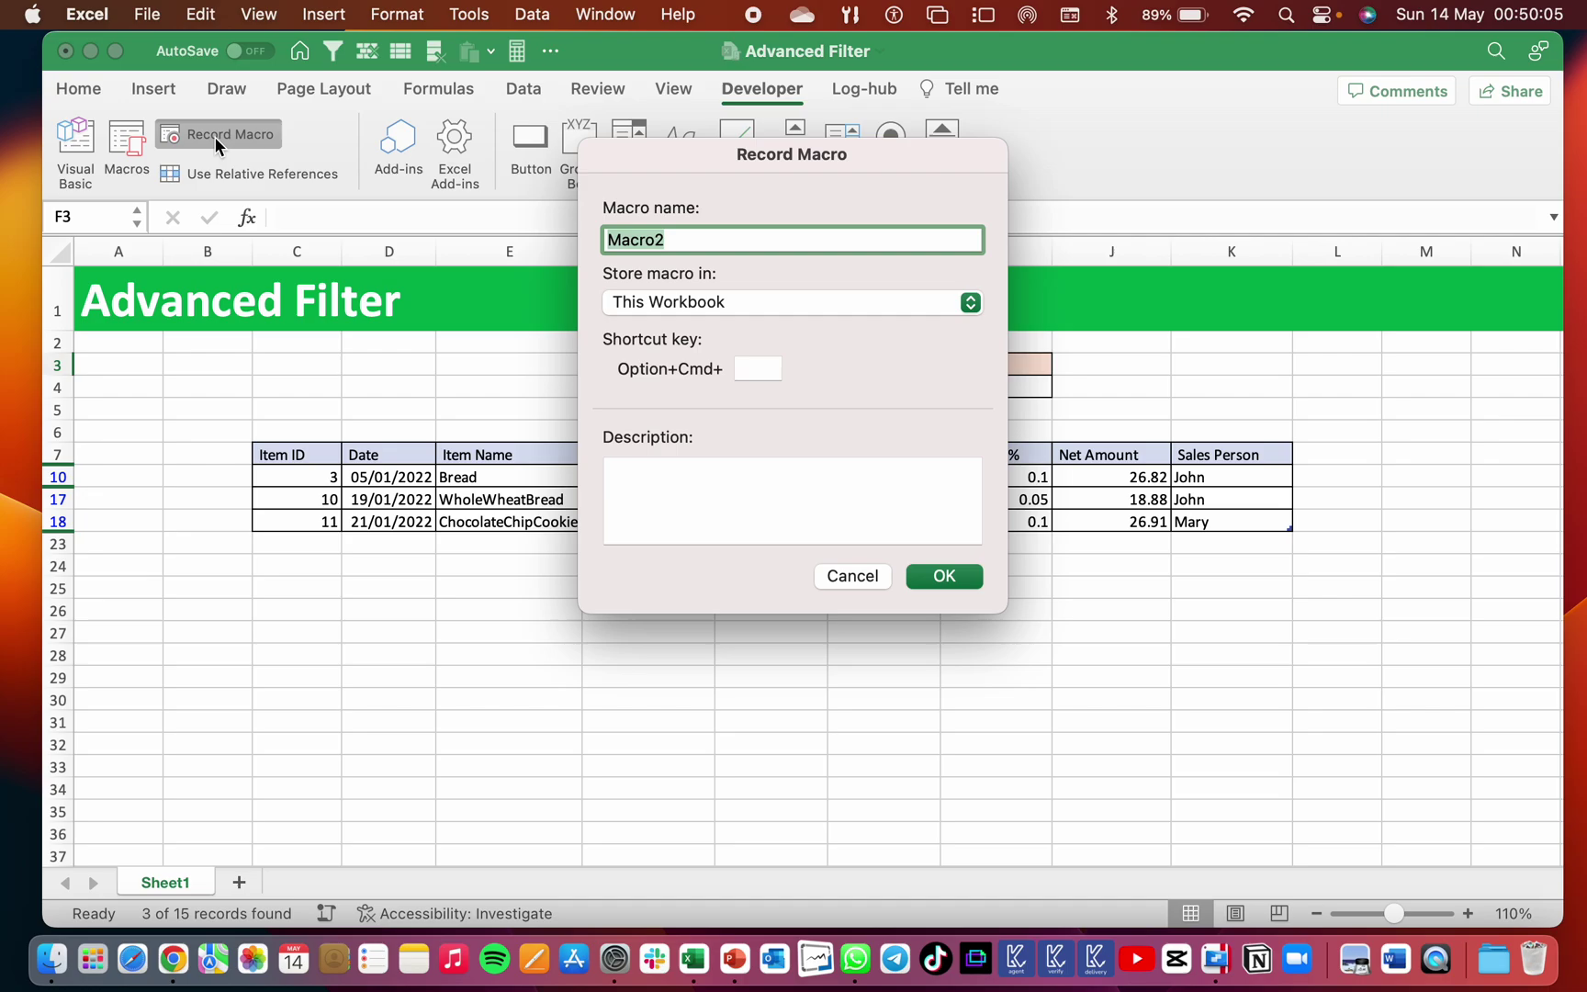
text(Refresh)
click(678, 302)
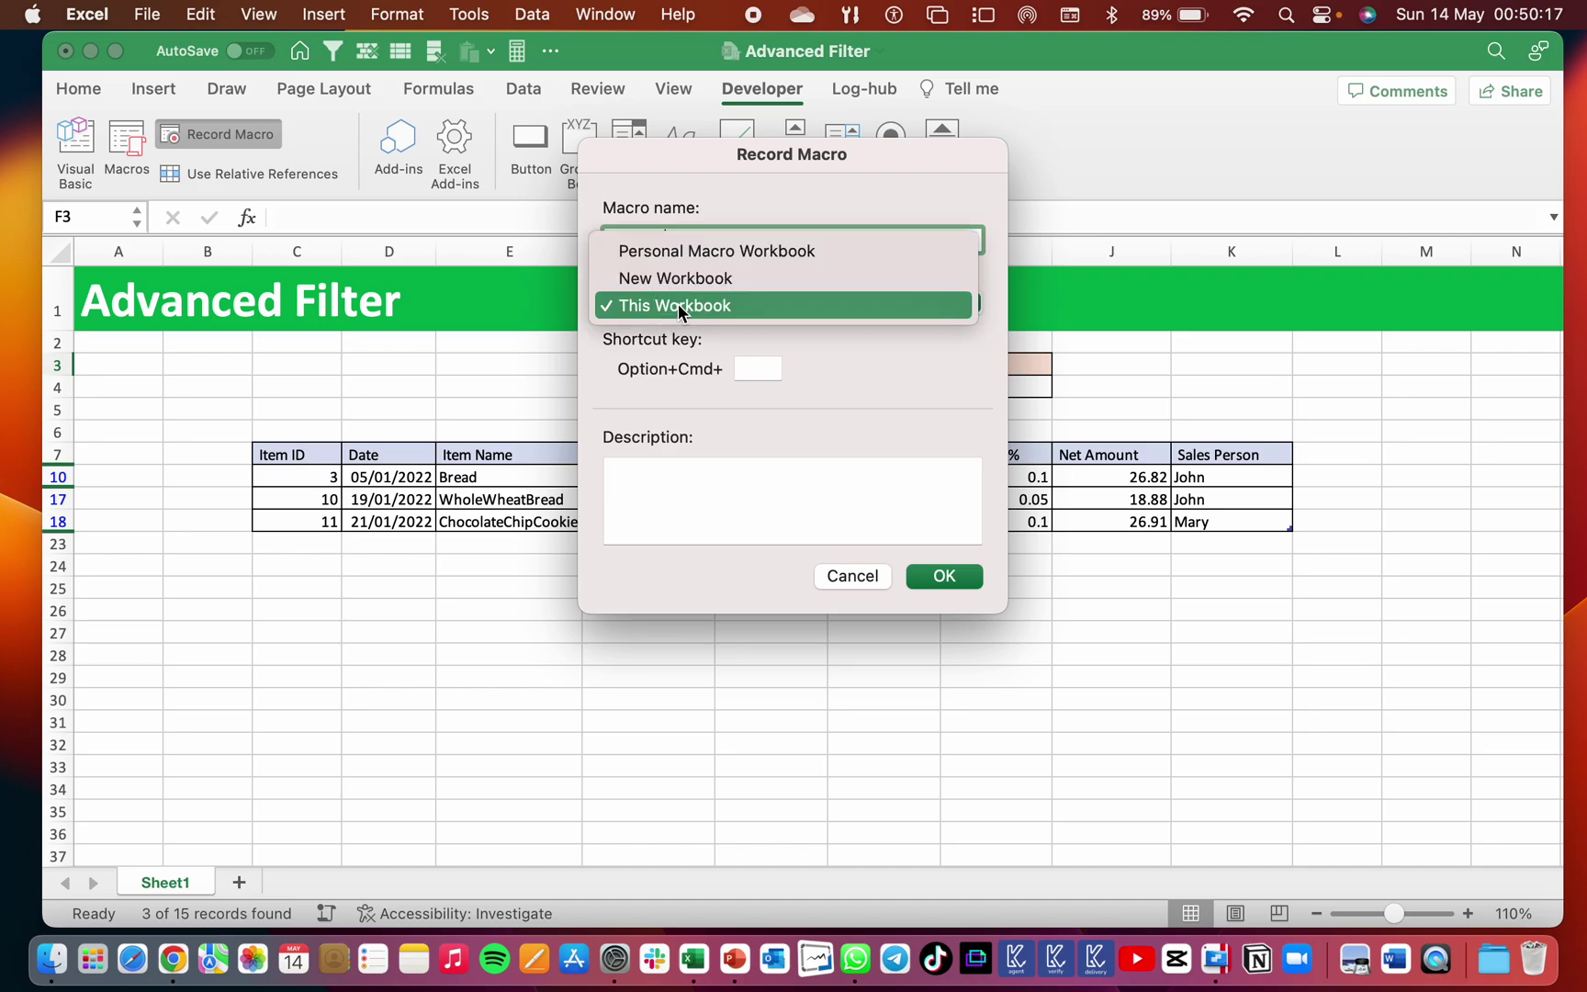
click(694, 251)
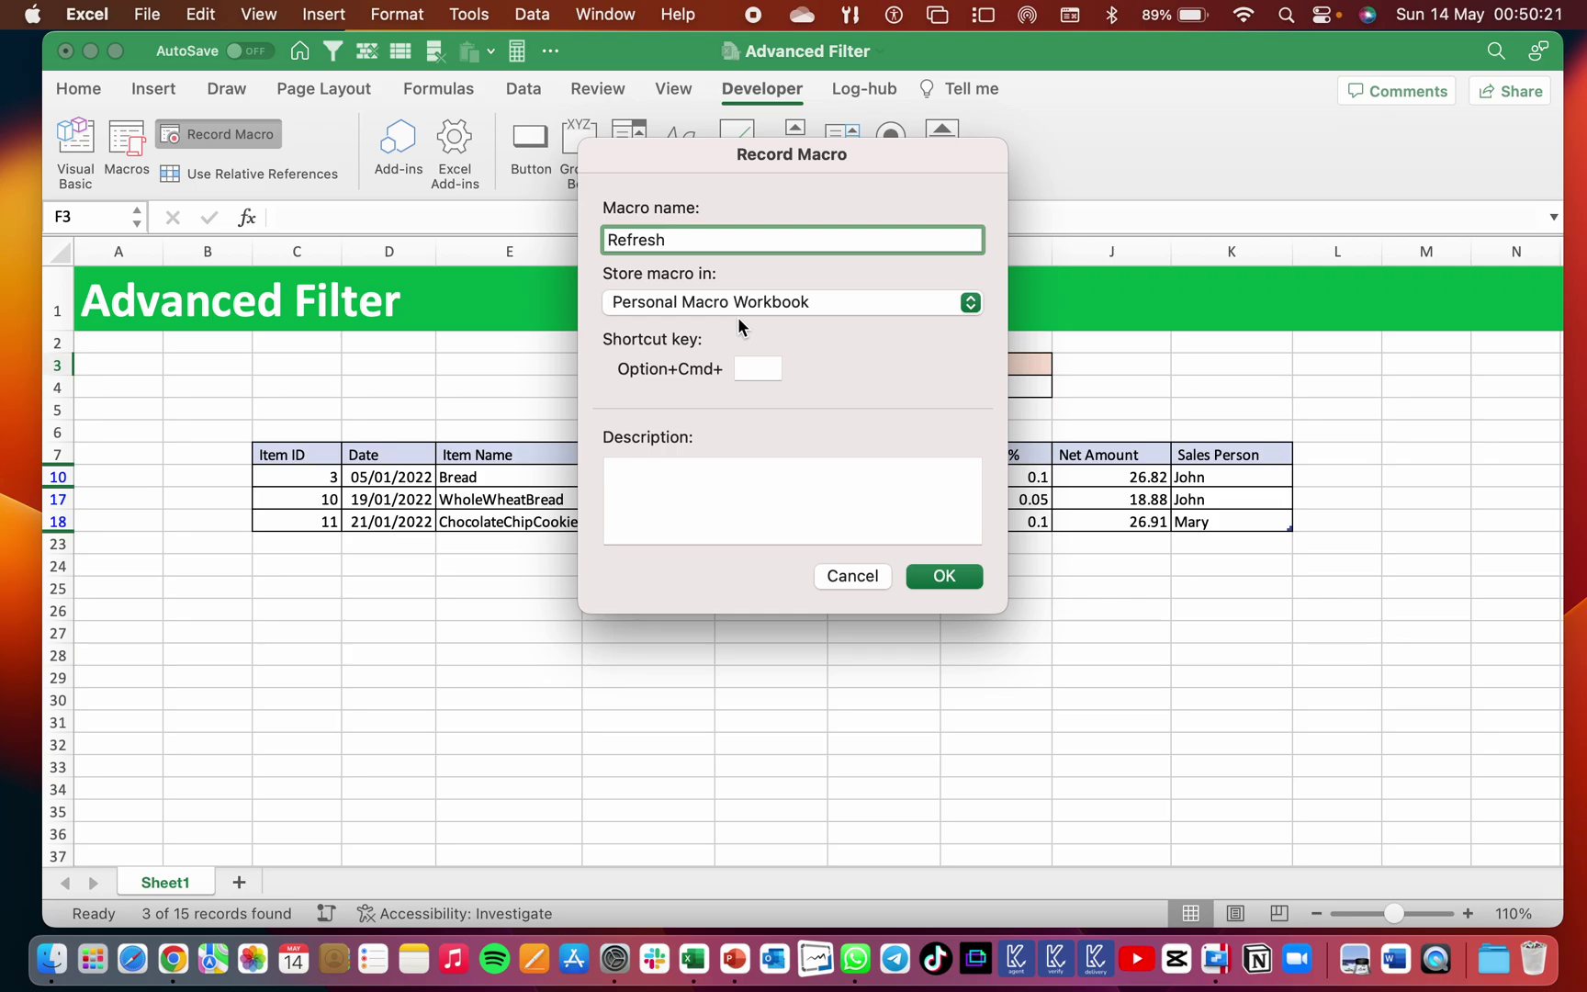
click(740, 366)
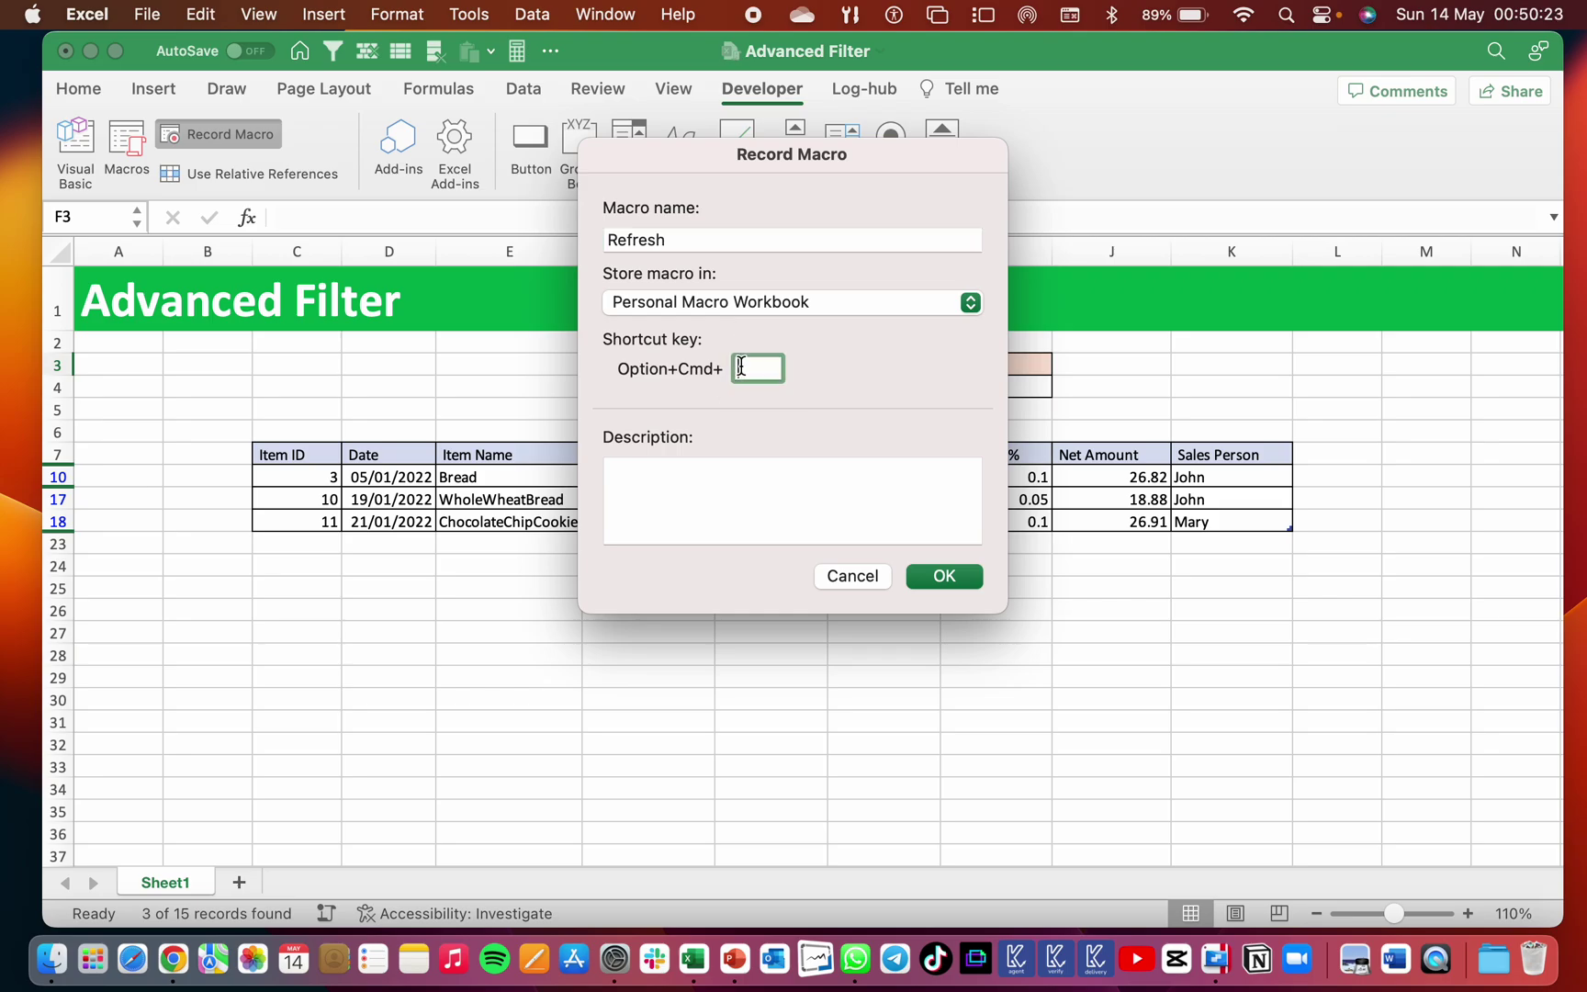
click(672, 508)
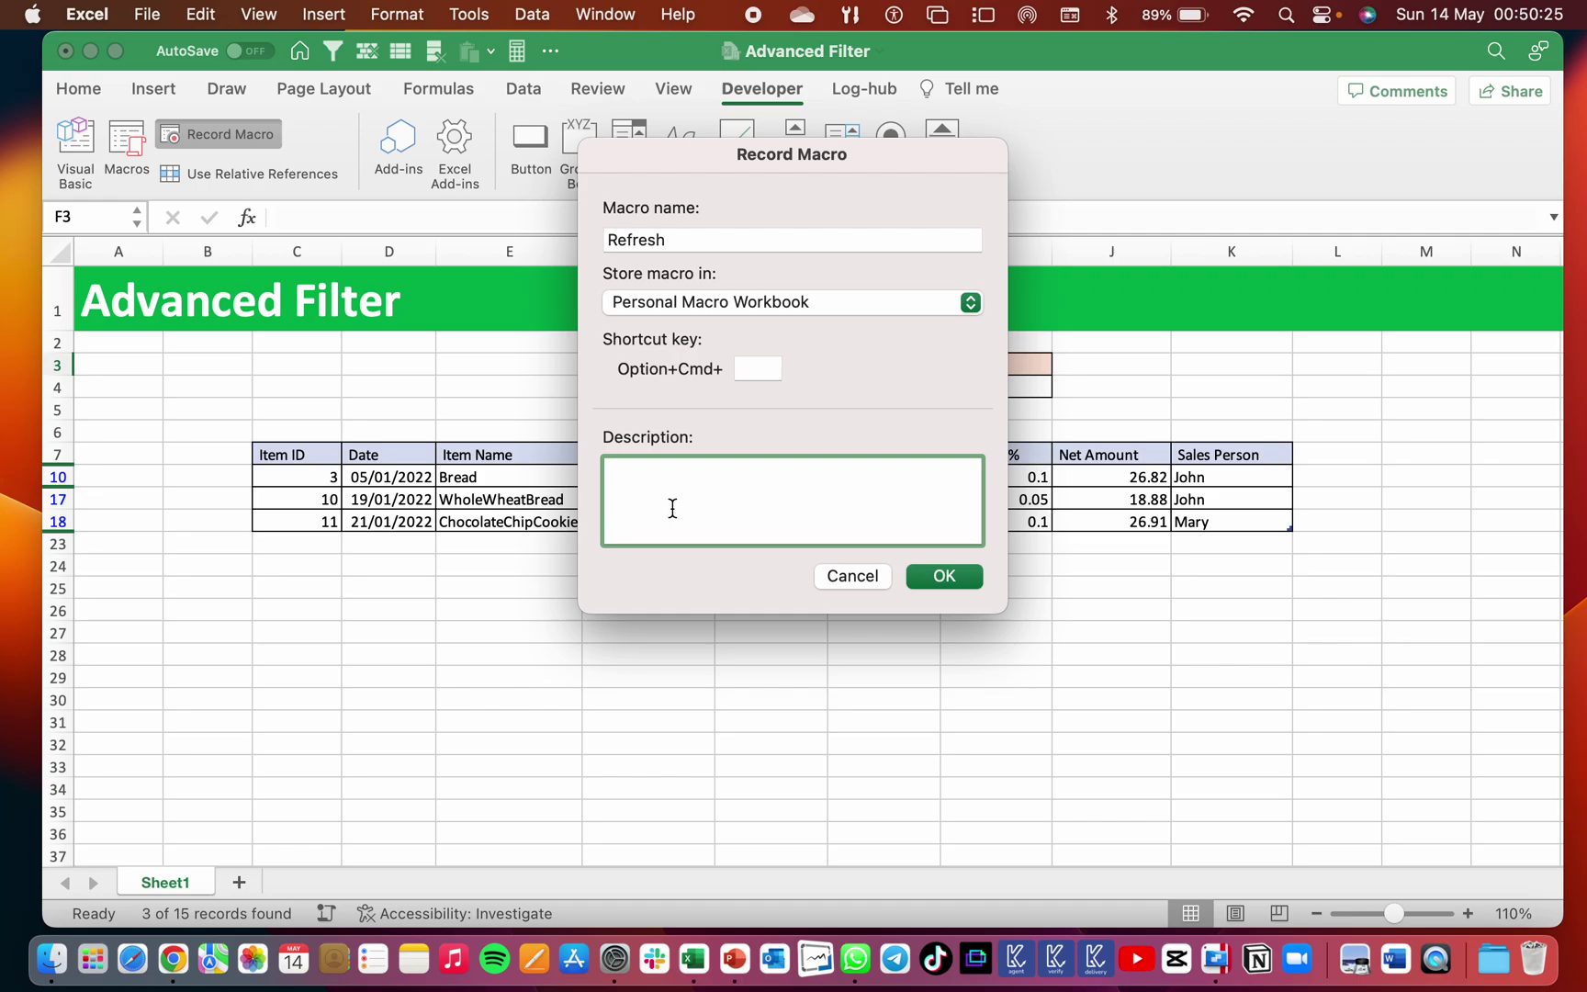
click(944, 576)
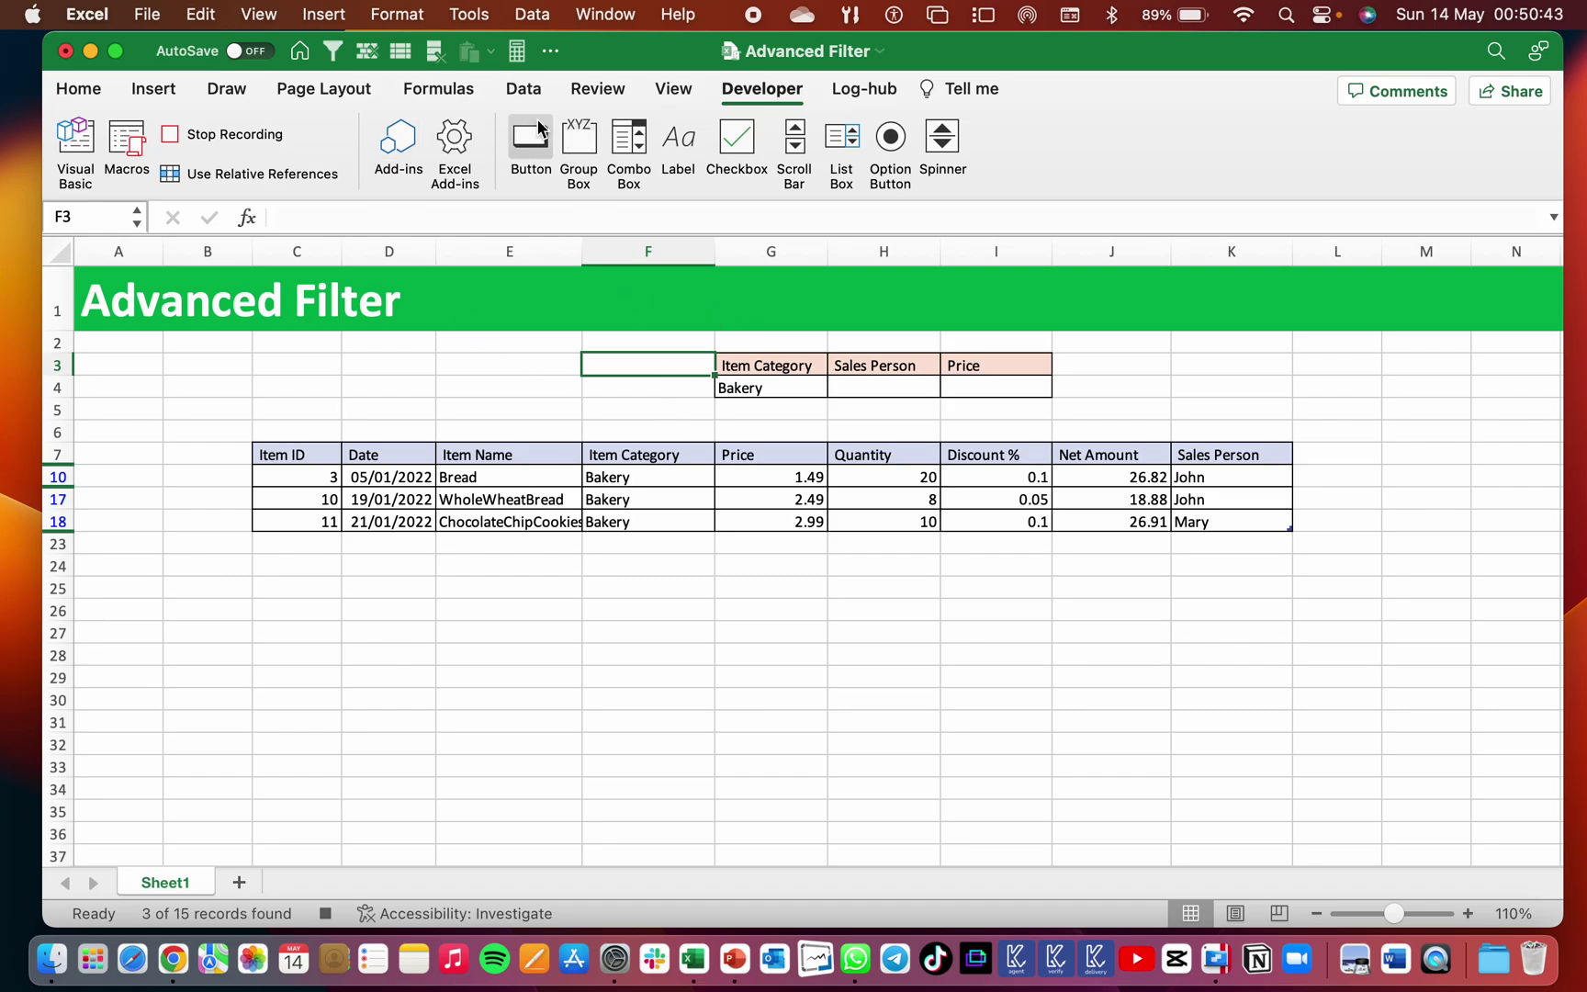
- Reapply the in-place Advanced Filter with criteria $G$3:$I$4, then stop the macro recording
click(522, 89)
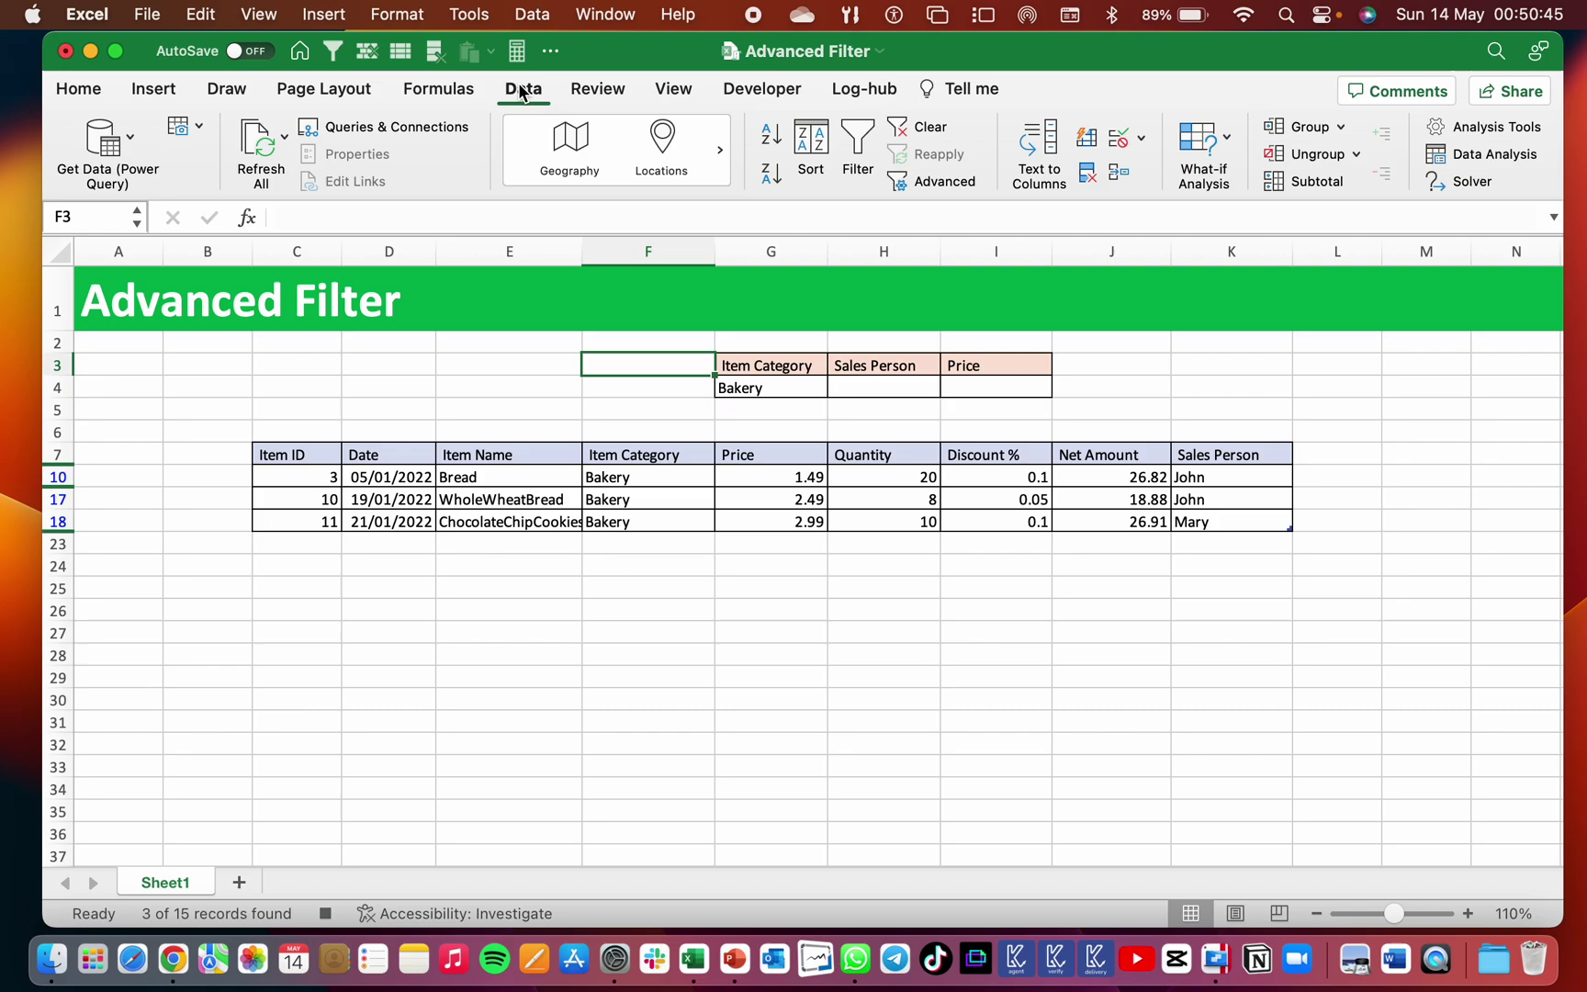
click(940, 181)
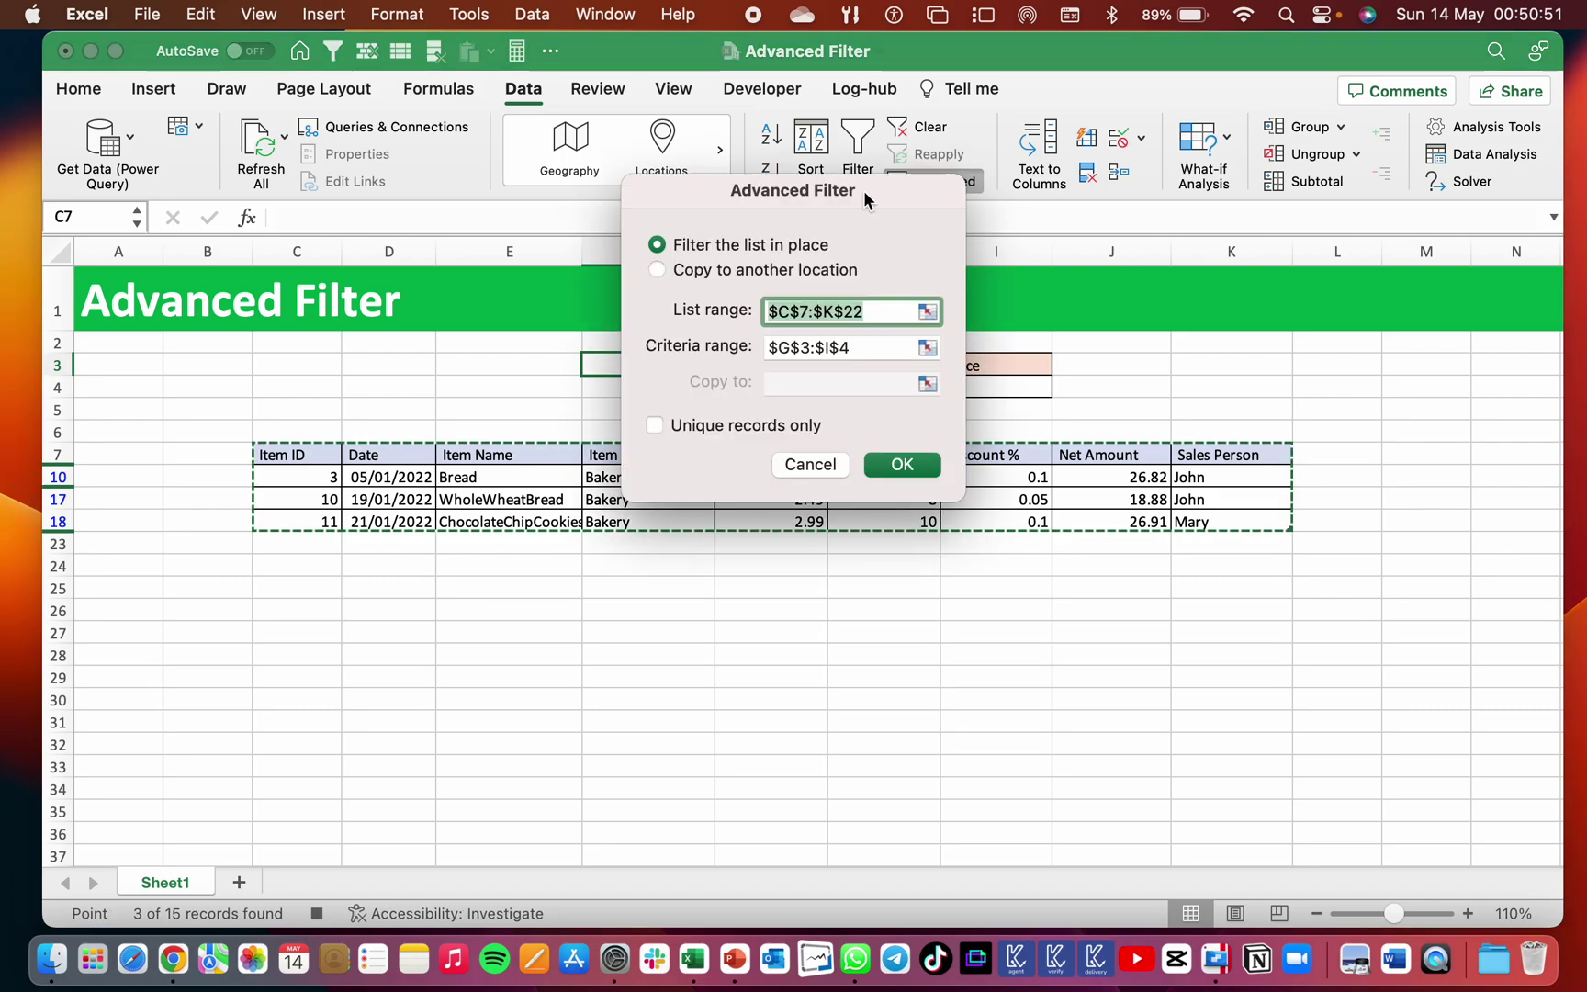
drag(863, 197, 1236, 297)
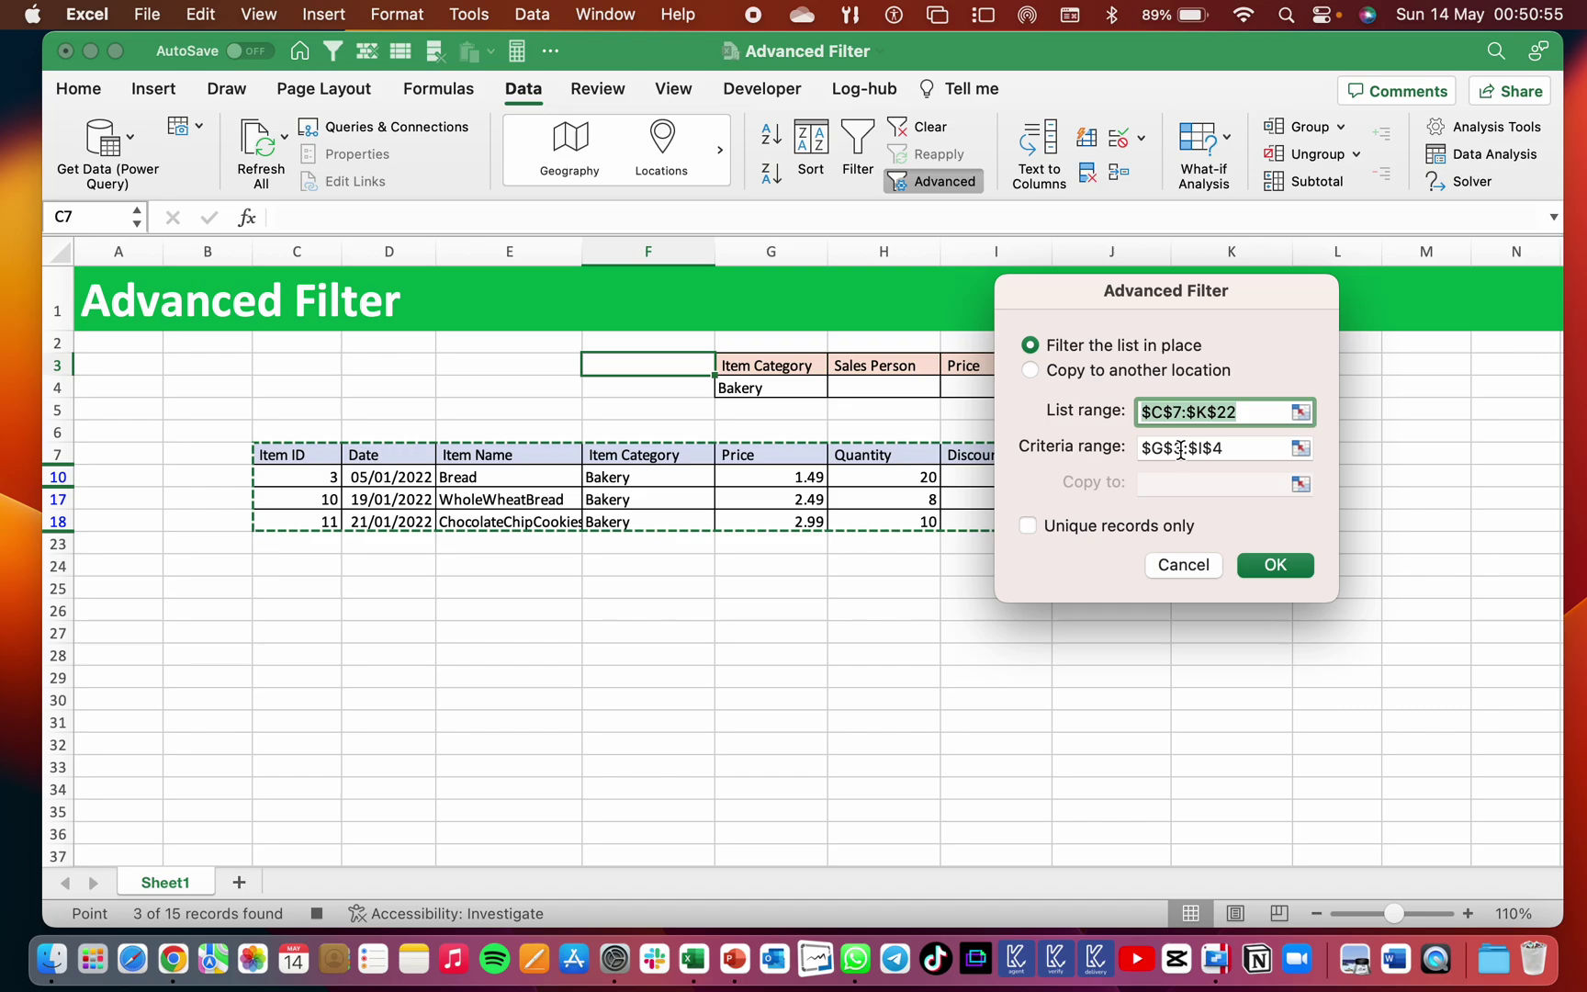
click(1280, 564)
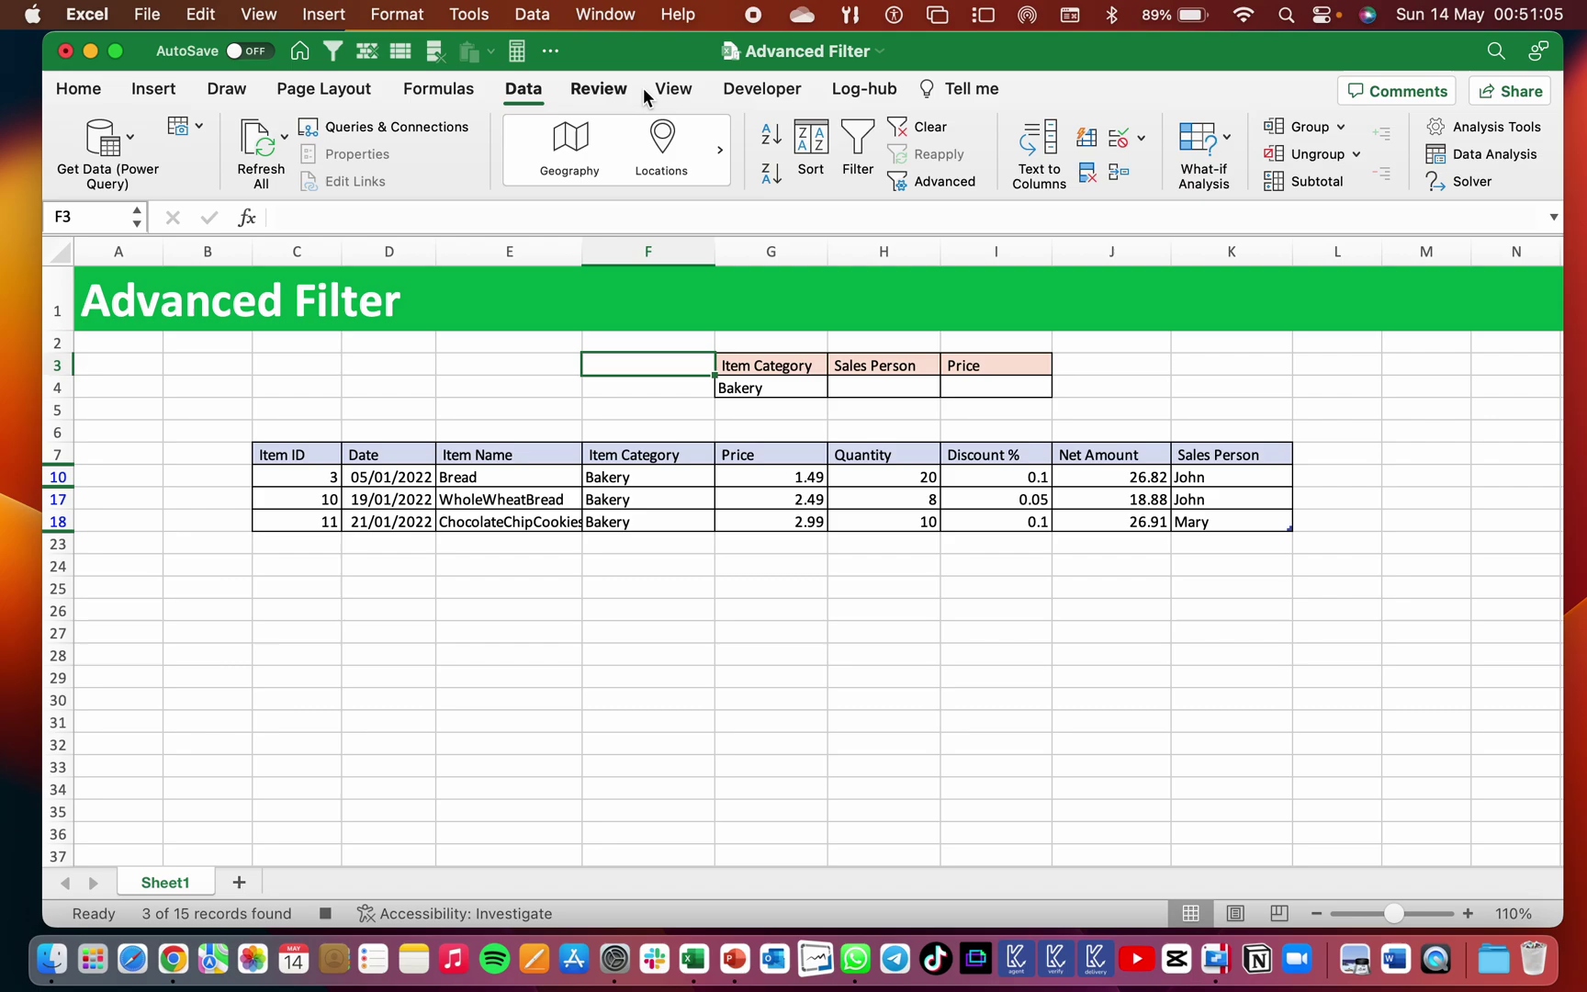
click(740, 91)
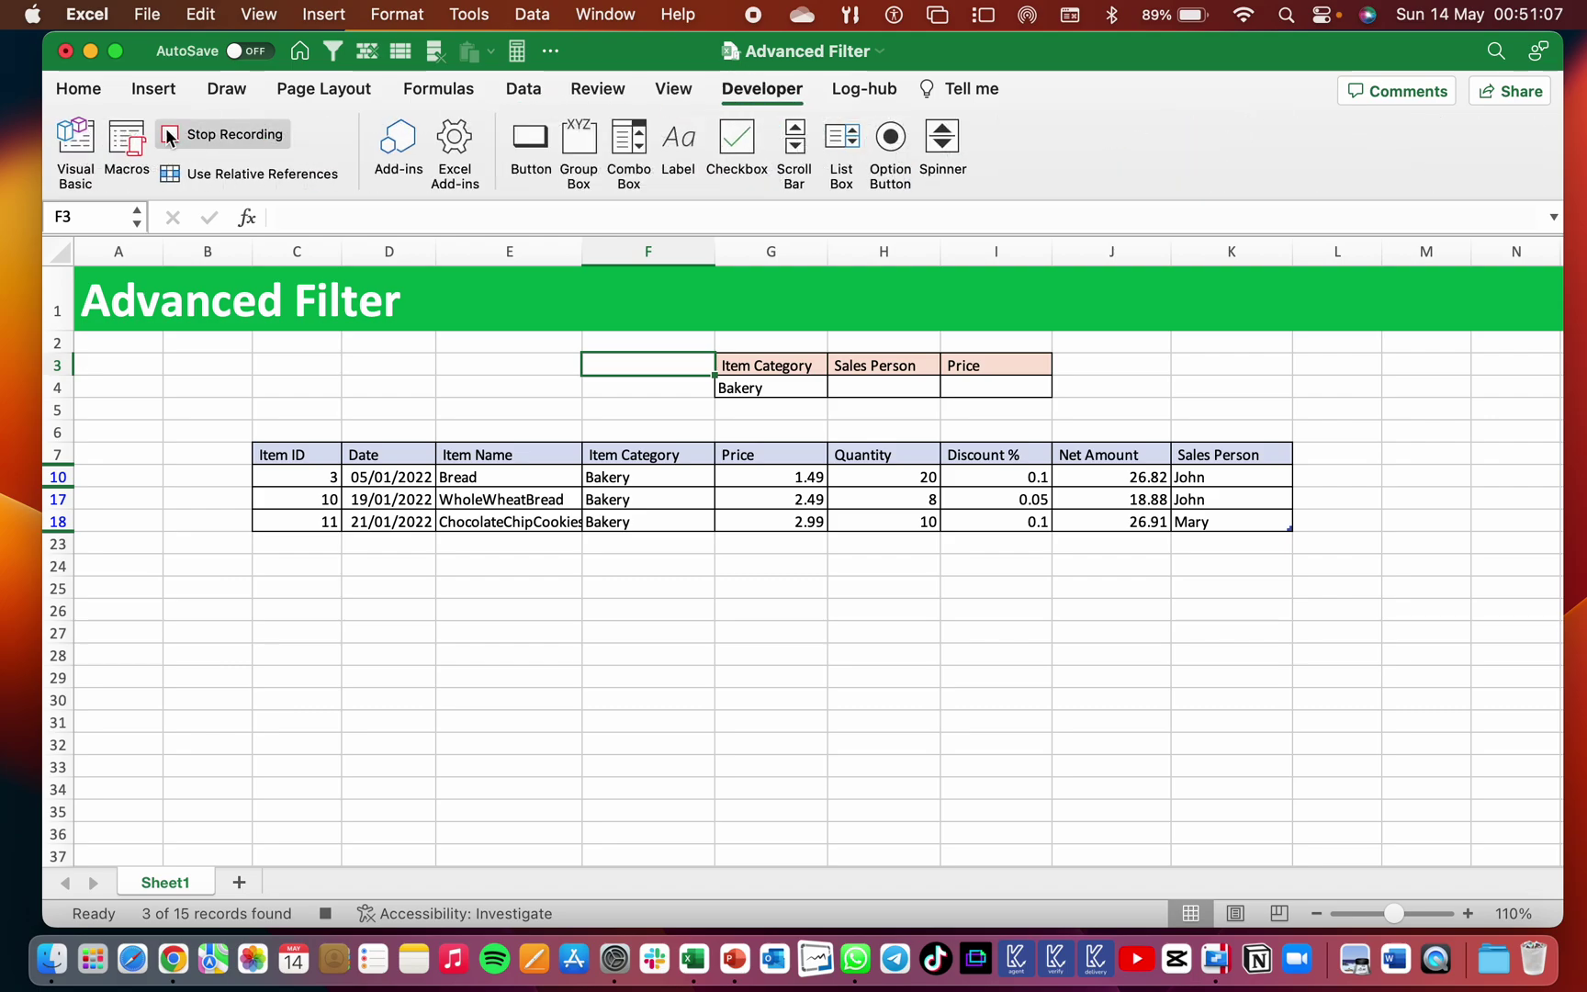
click(202, 136)
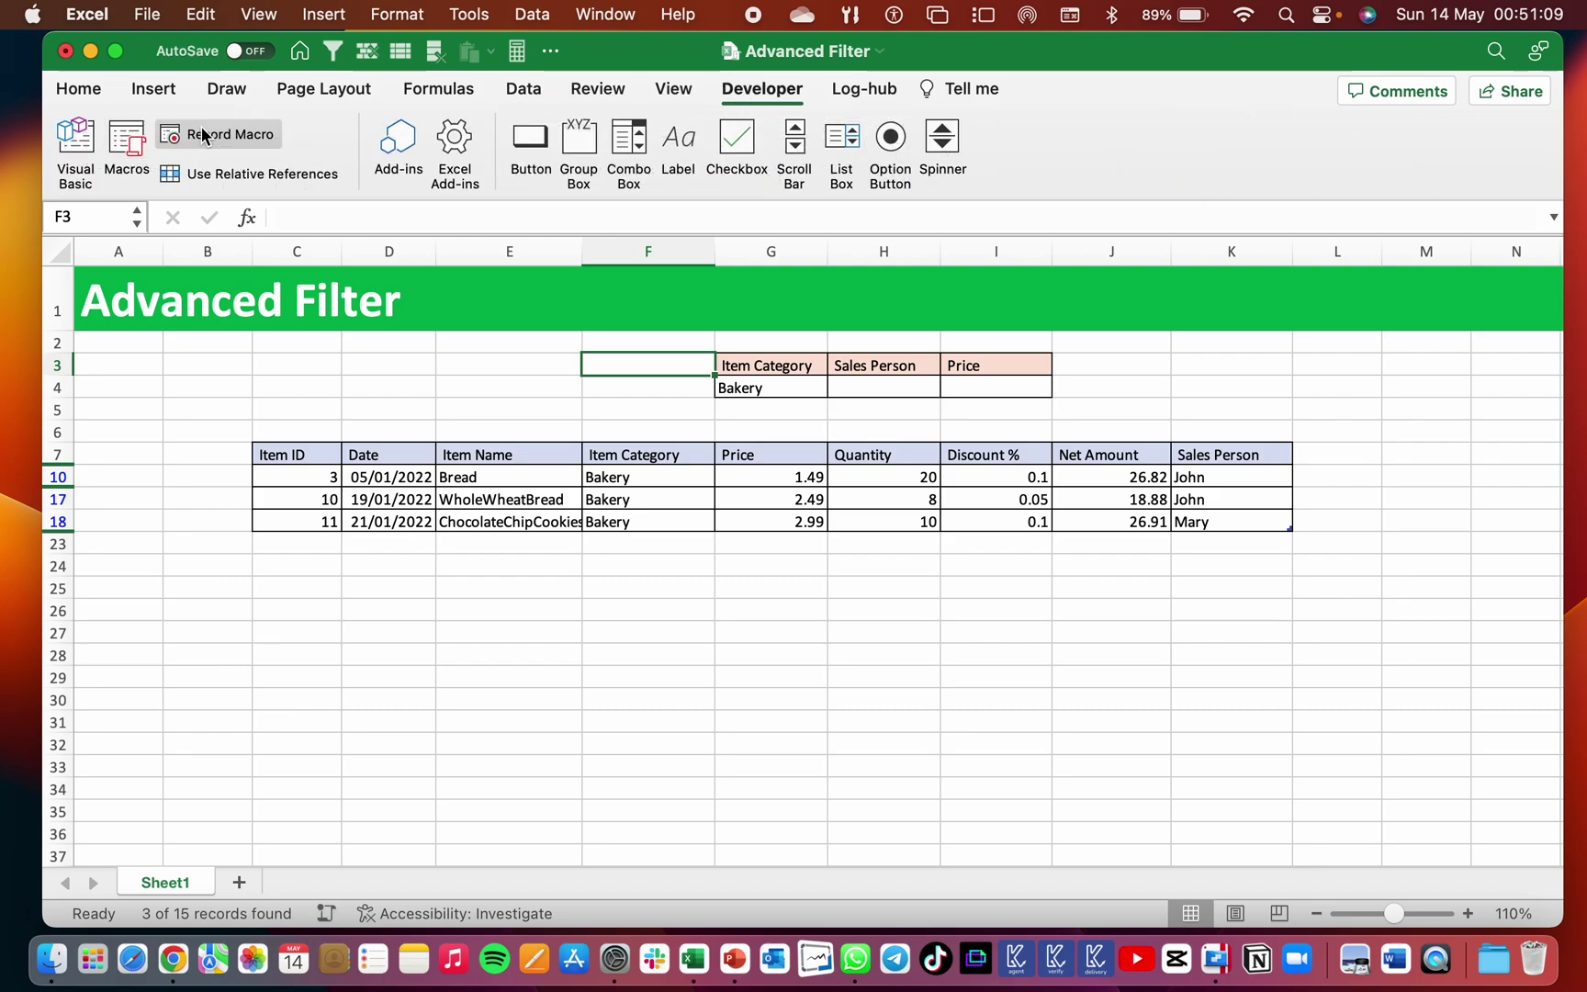
- Set the Item Category criterion in G4 to Dairy
click(797, 413)
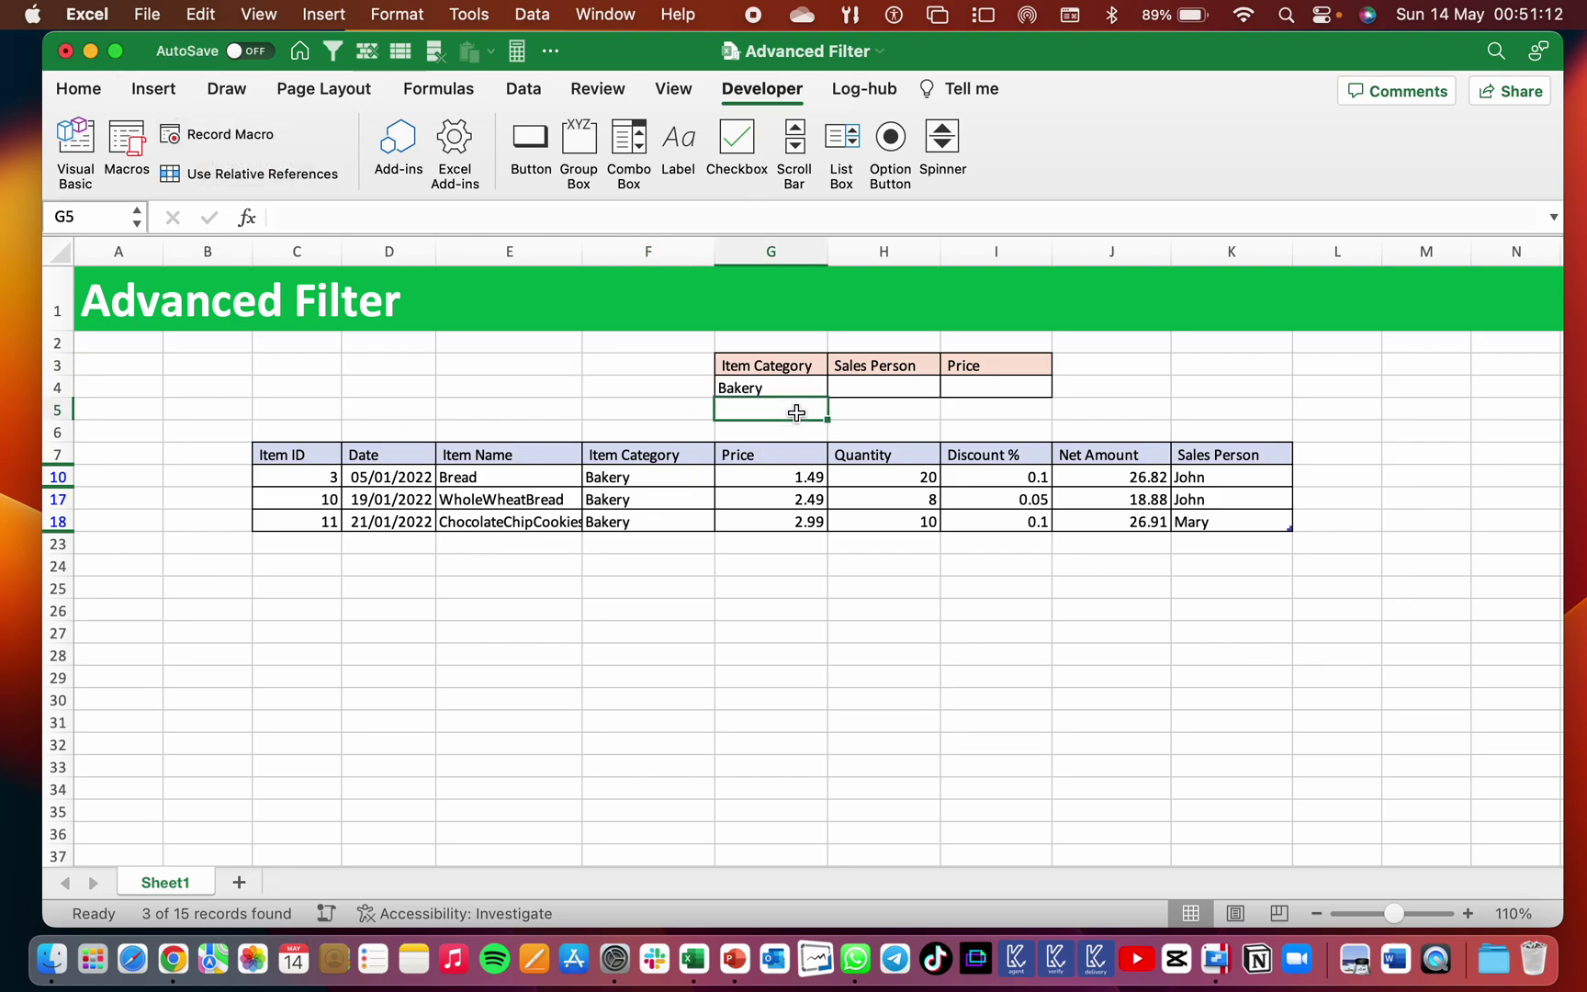
click(771, 494)
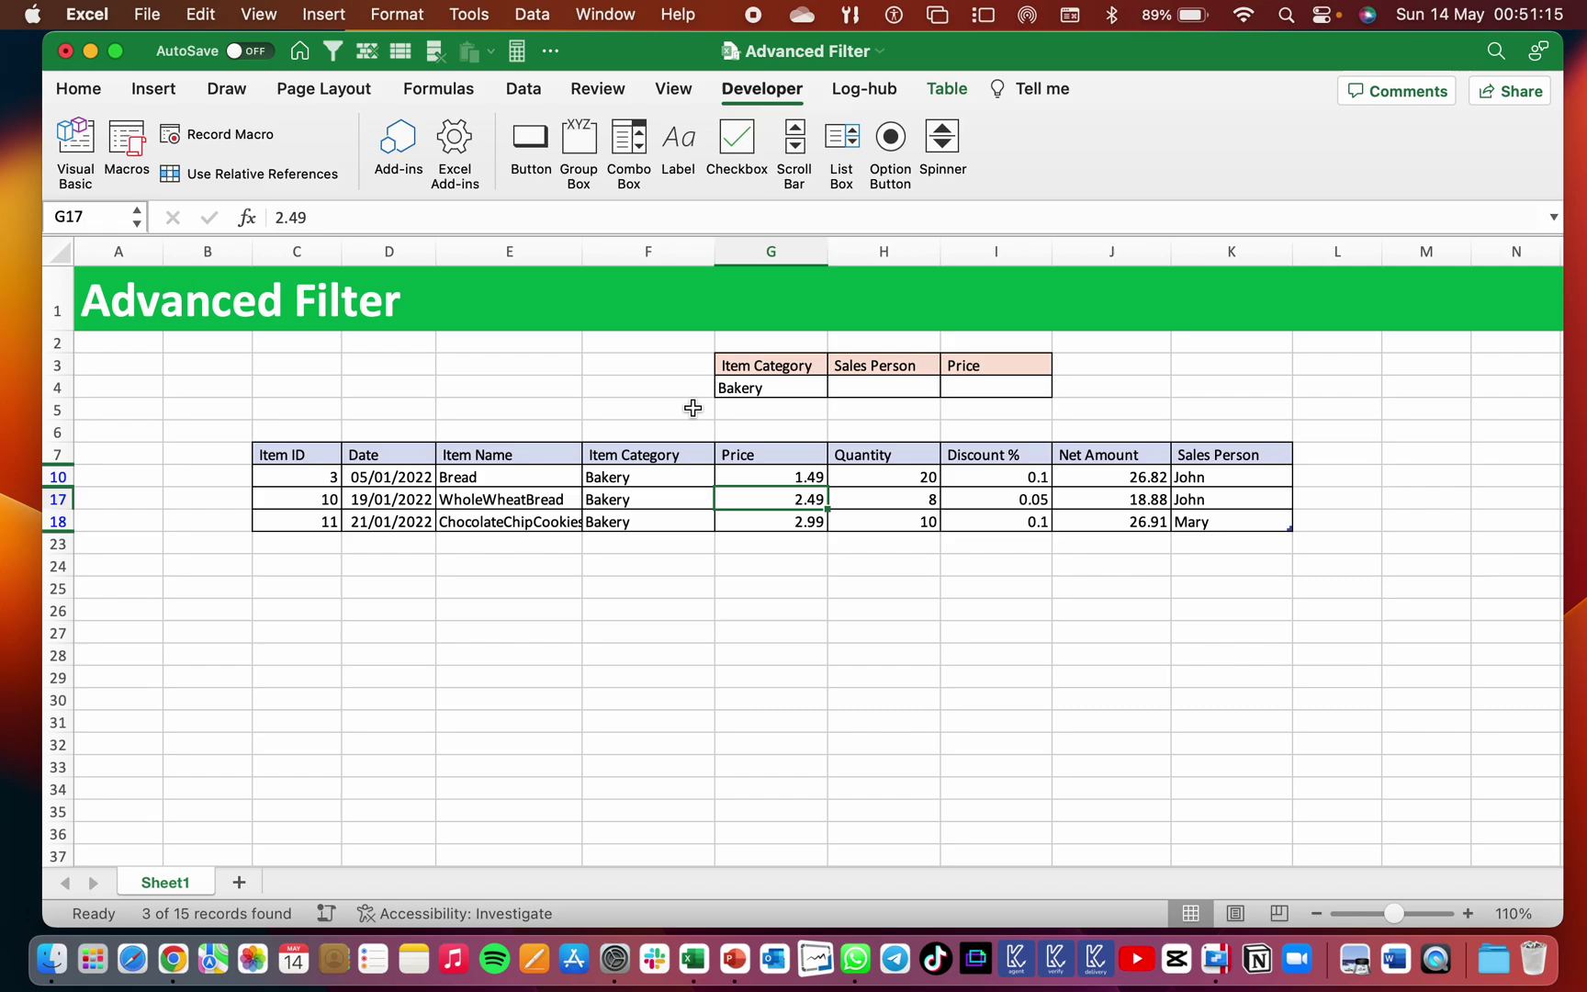
click(780, 389)
click(838, 386)
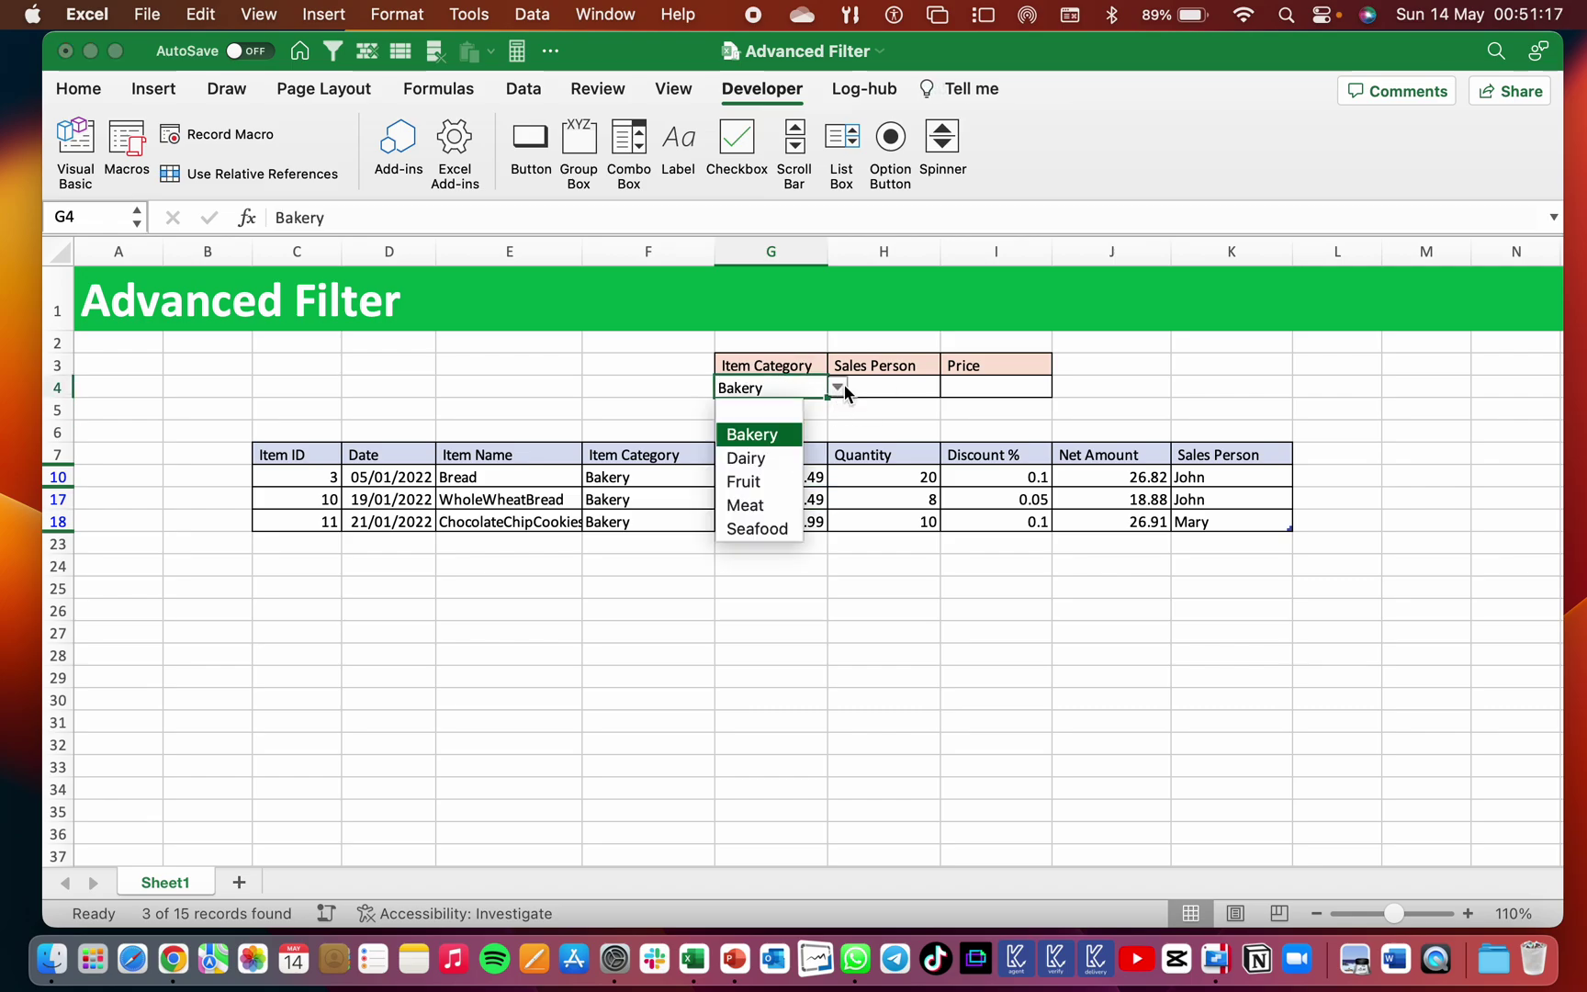
click(762, 459)
click(746, 430)
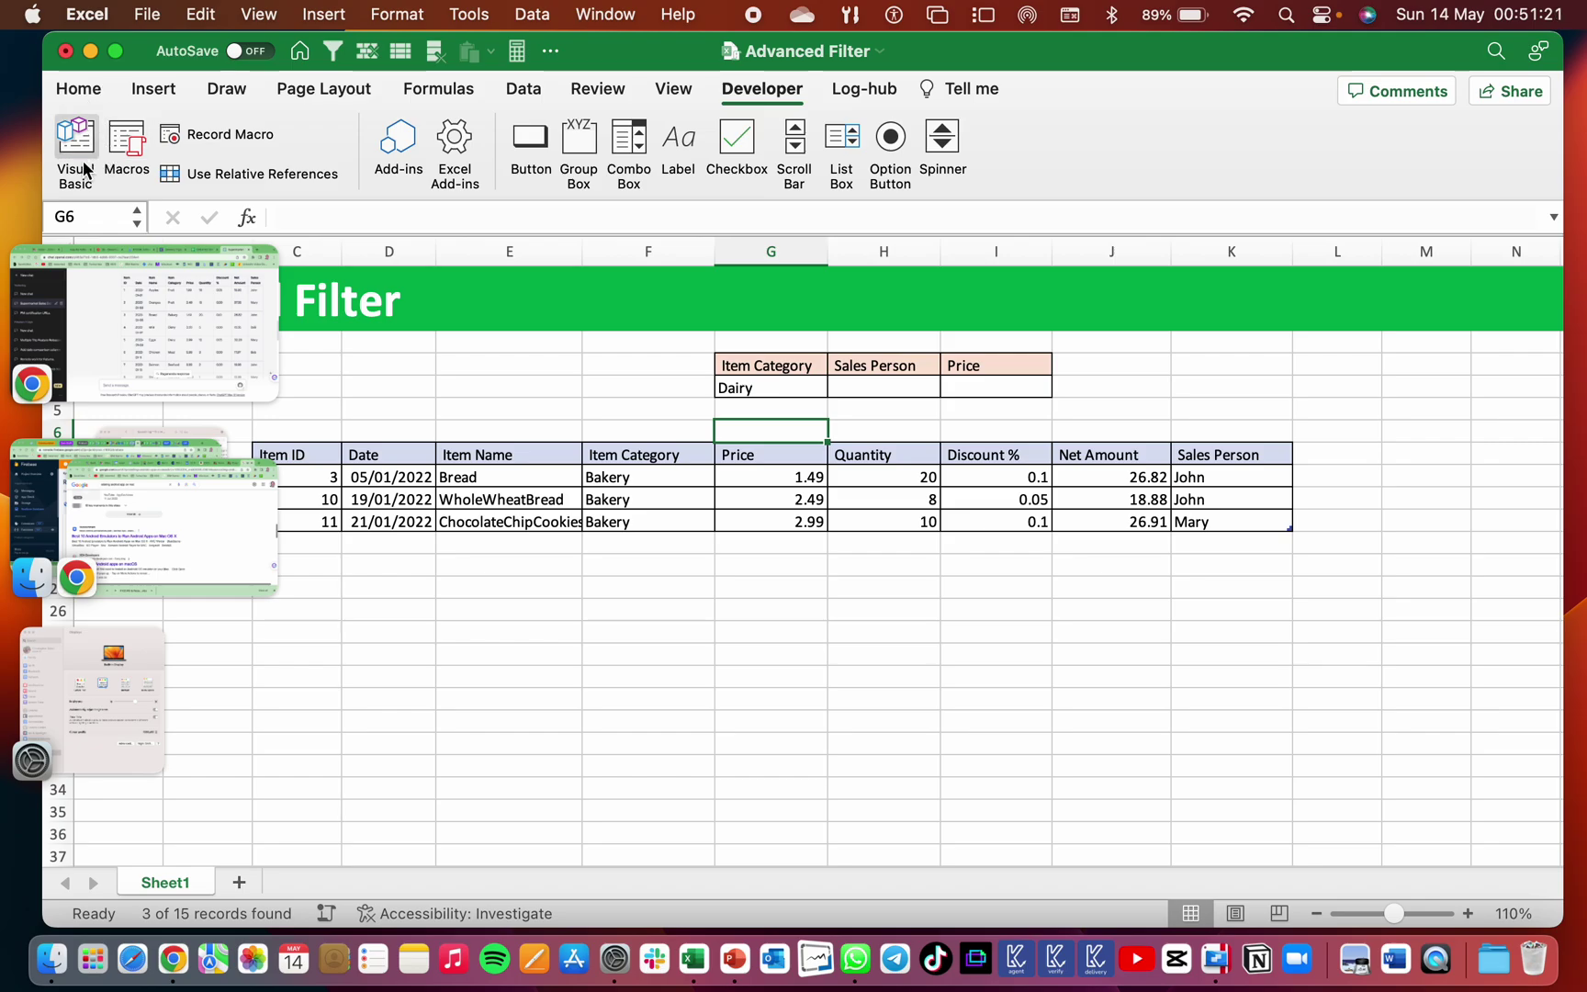
- Run the PERSONAL.XLSB!Refresh macro, filtering the table to Milk, Eggs and CheddarCheese
click(126, 143)
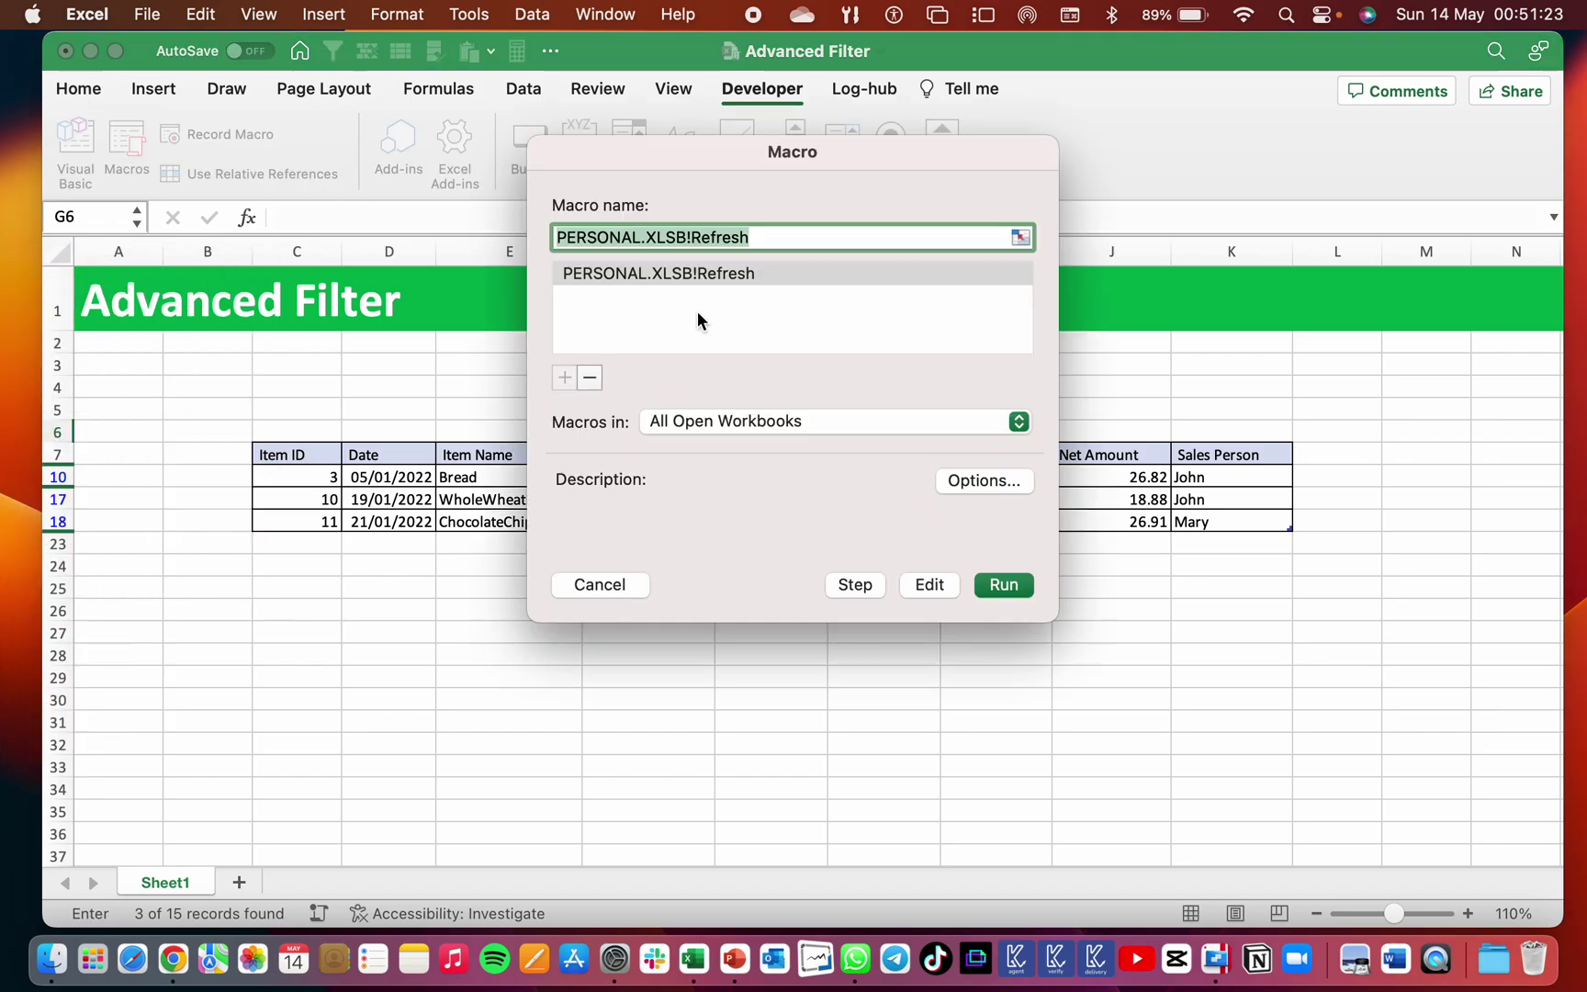
click(1004, 585)
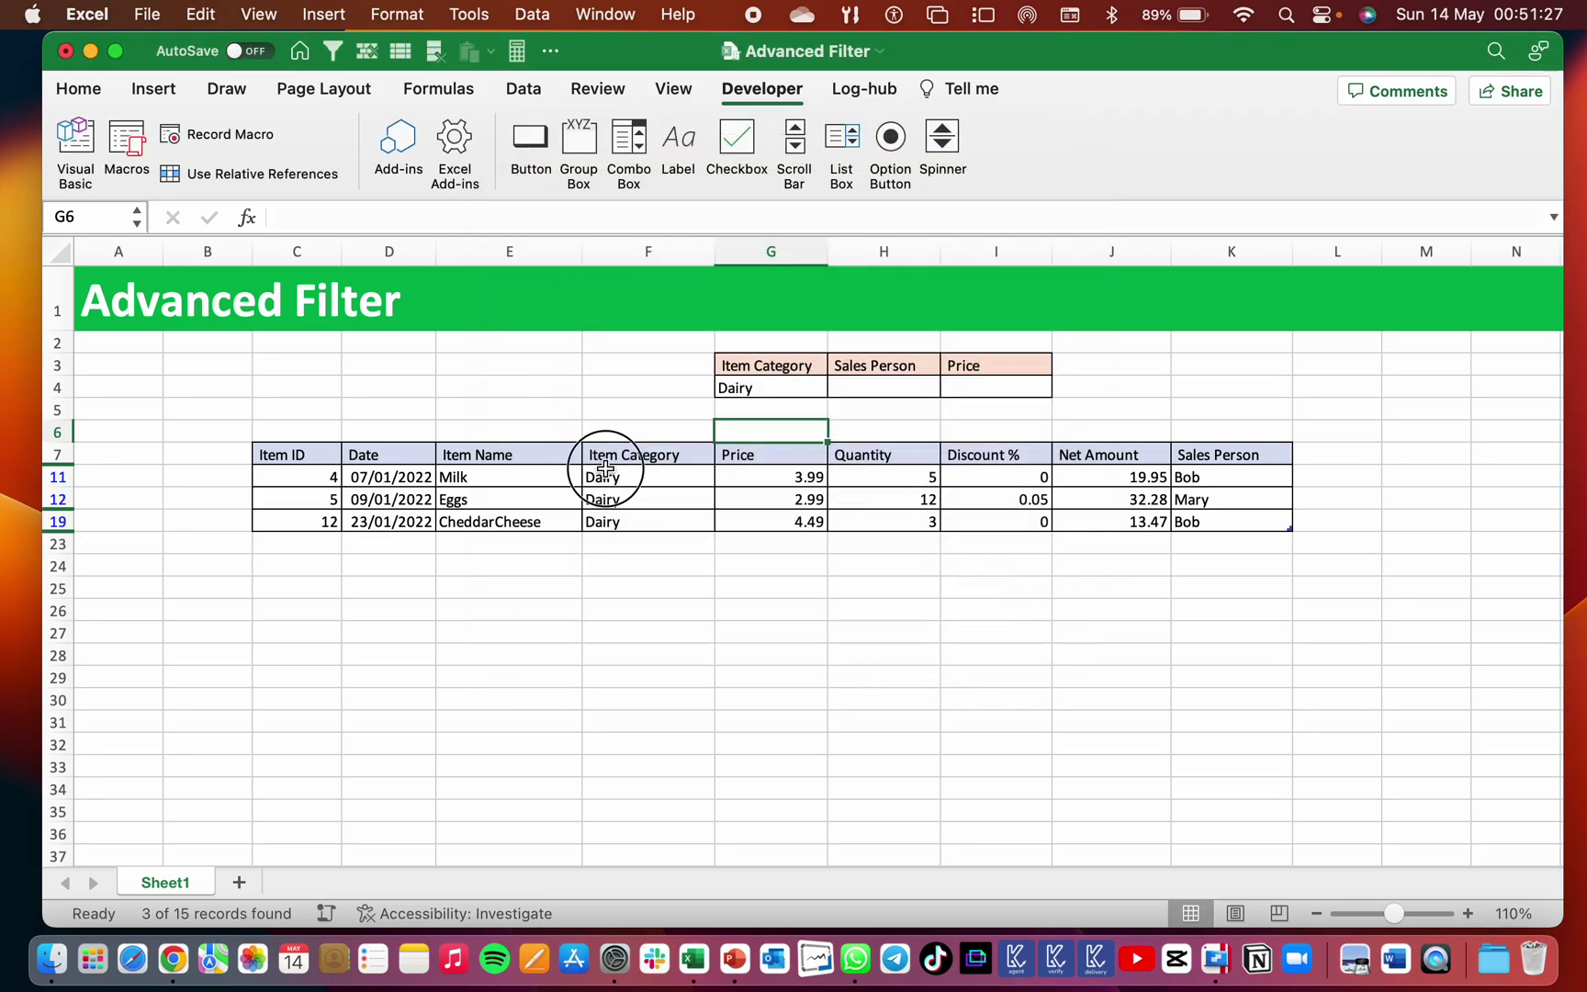
drag(602, 476, 603, 524)
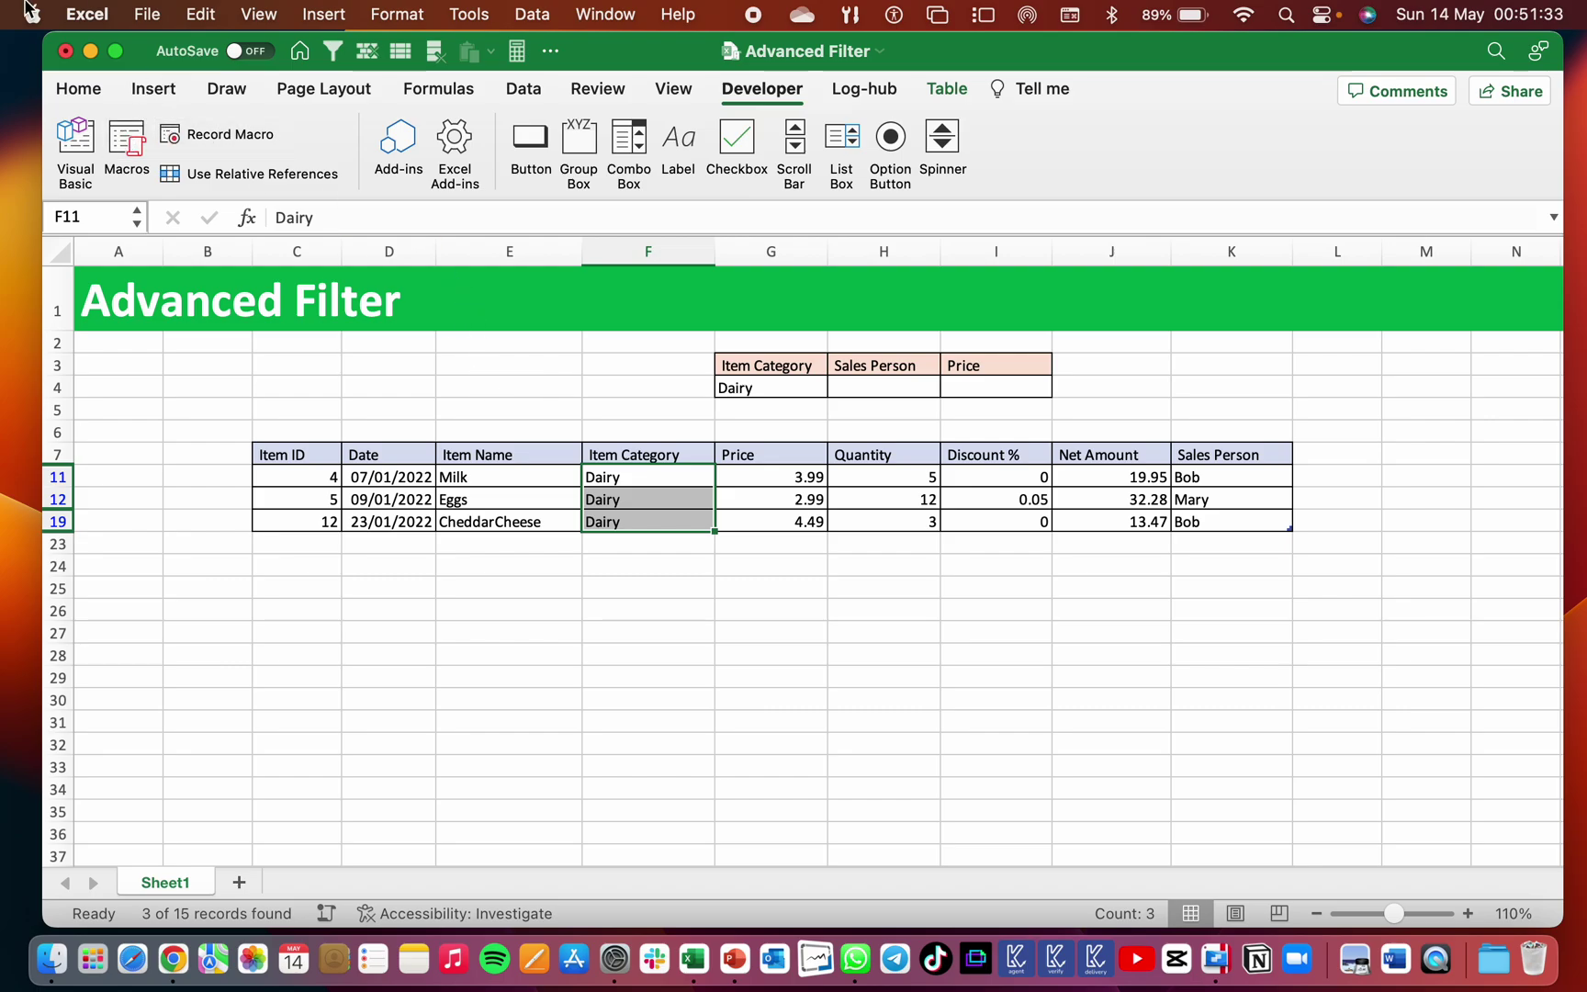
- Draw a rounded rectangle above the table near E3
click(77, 92)
click(154, 88)
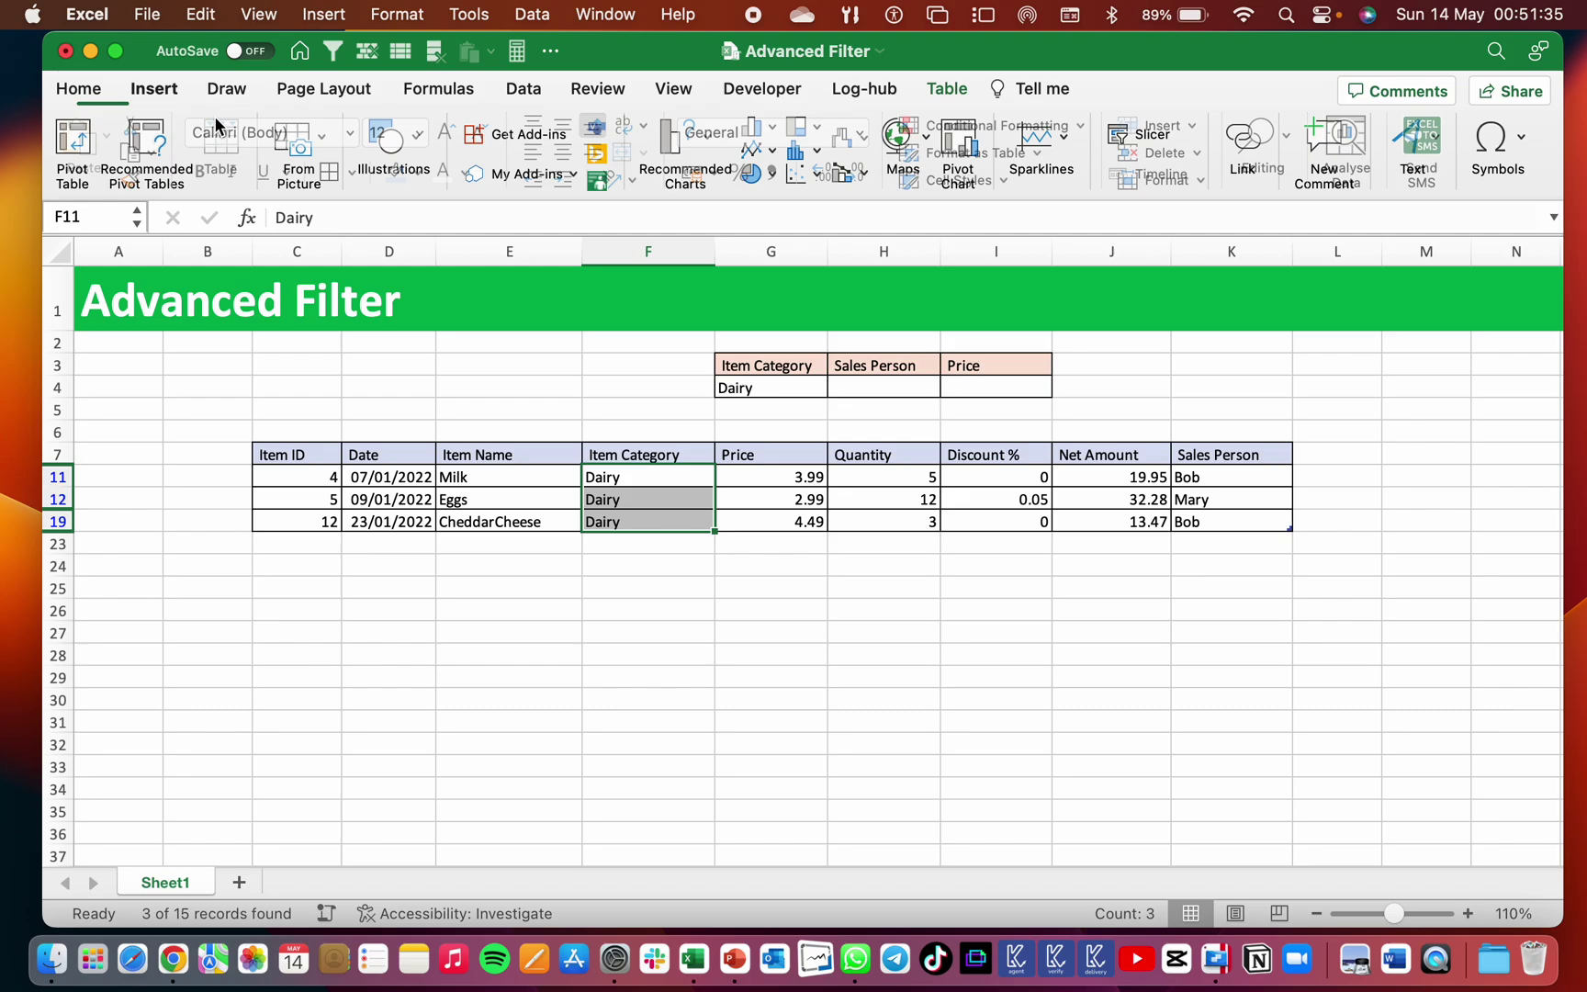
click(428, 156)
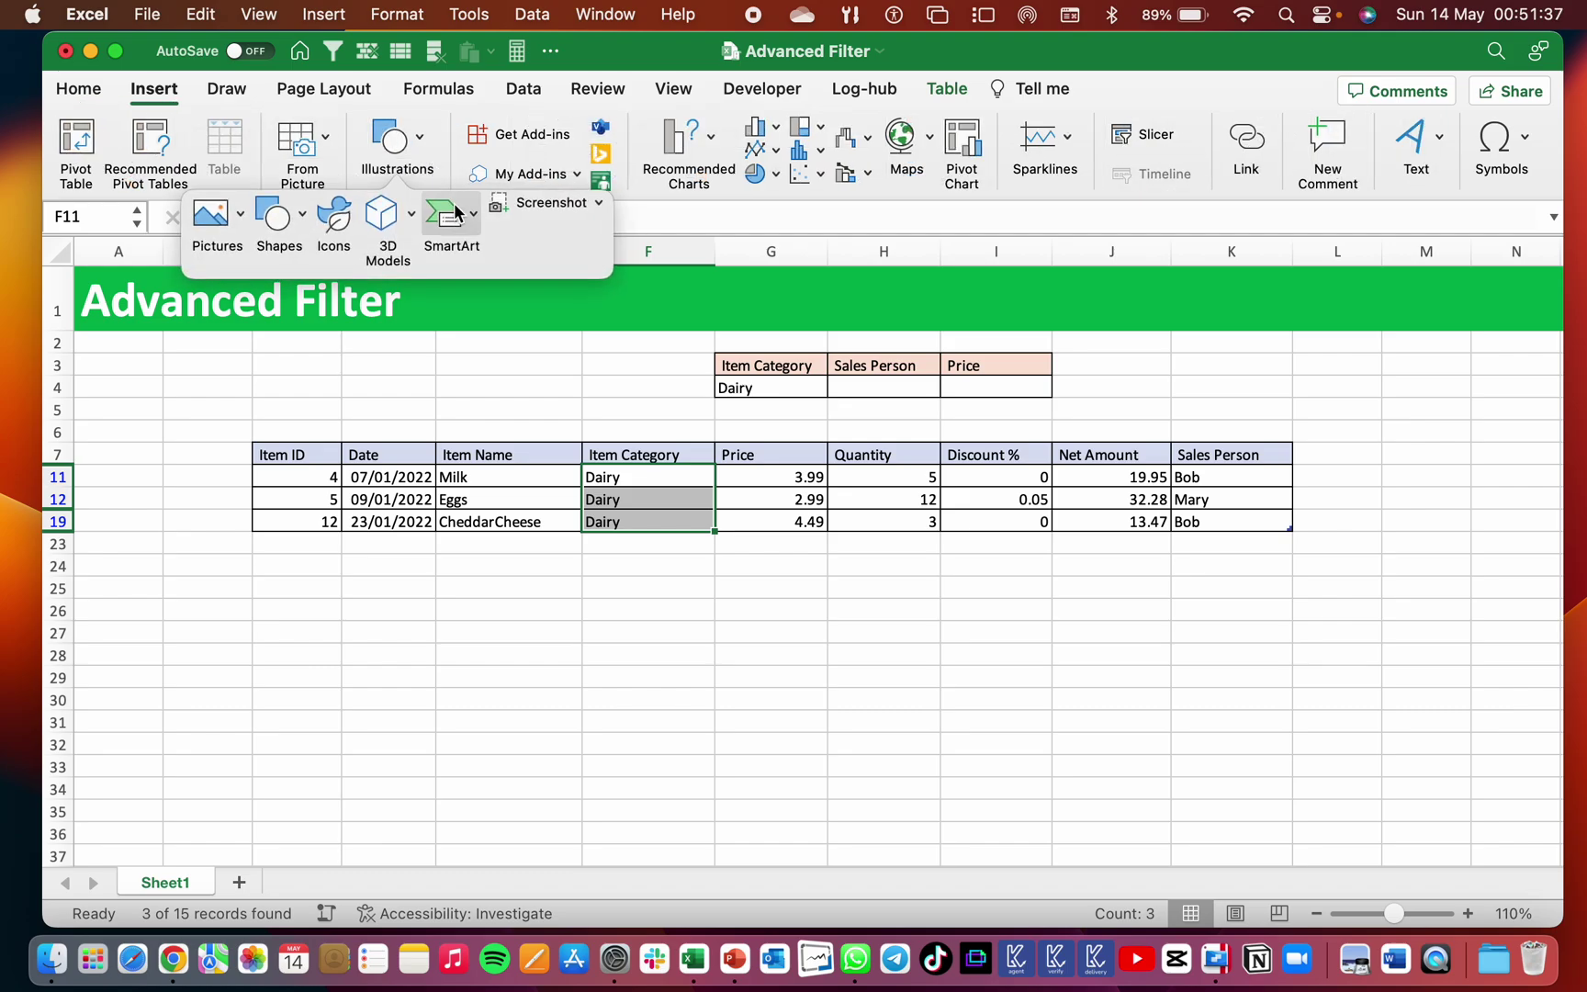
click(275, 214)
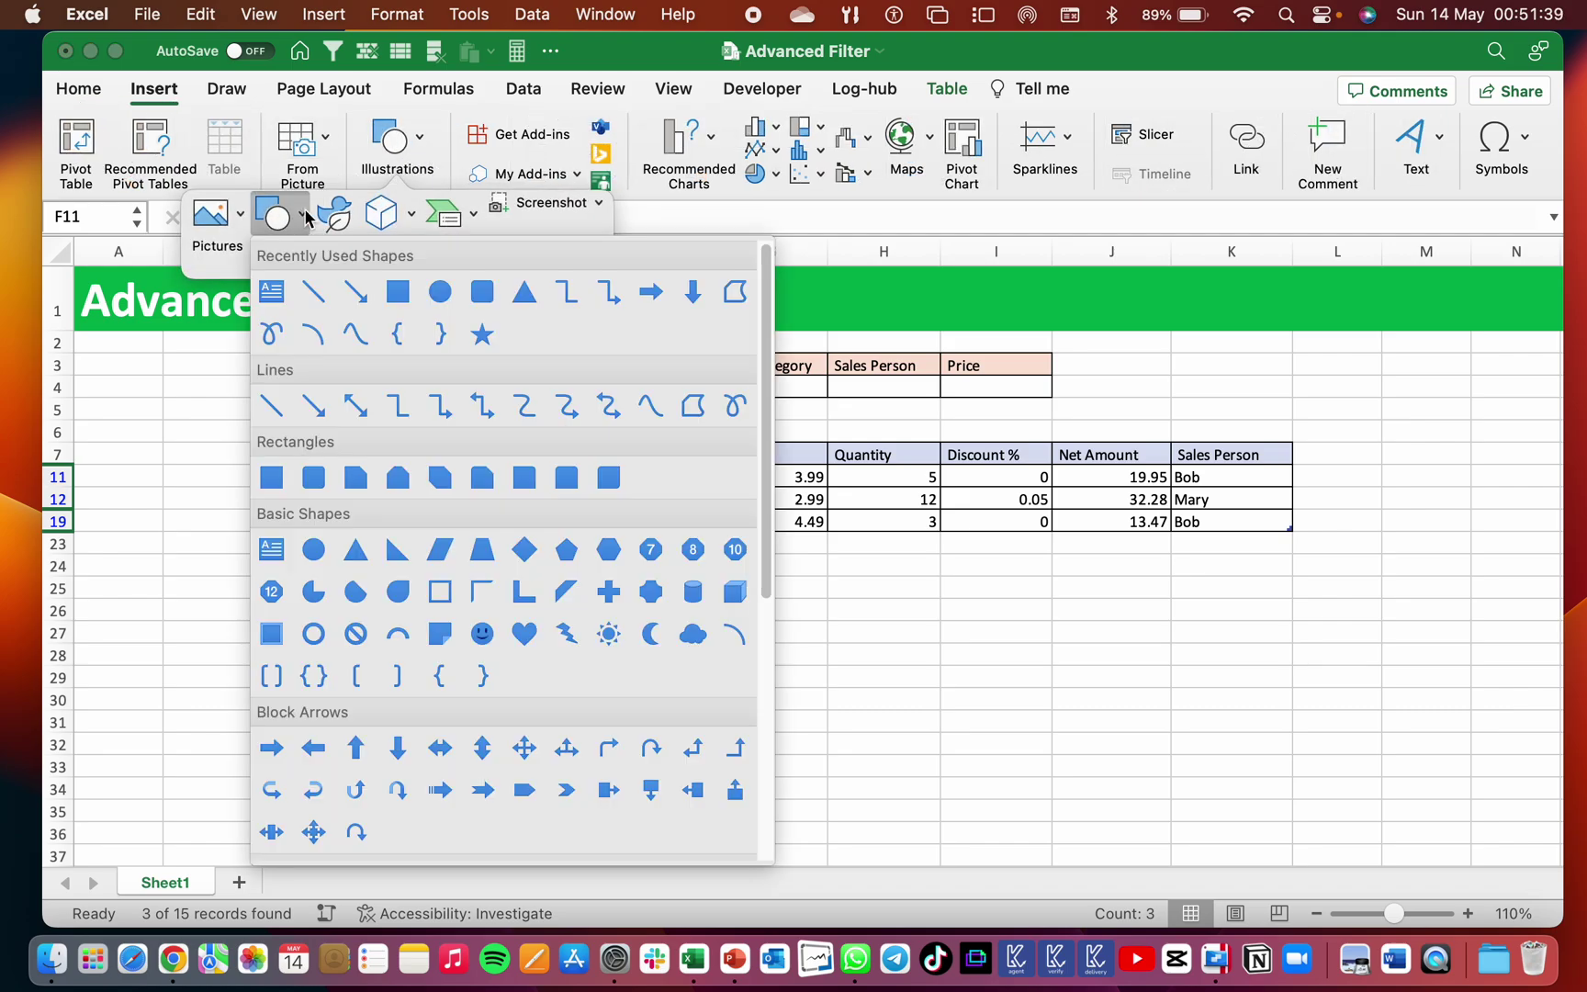
click(491, 303)
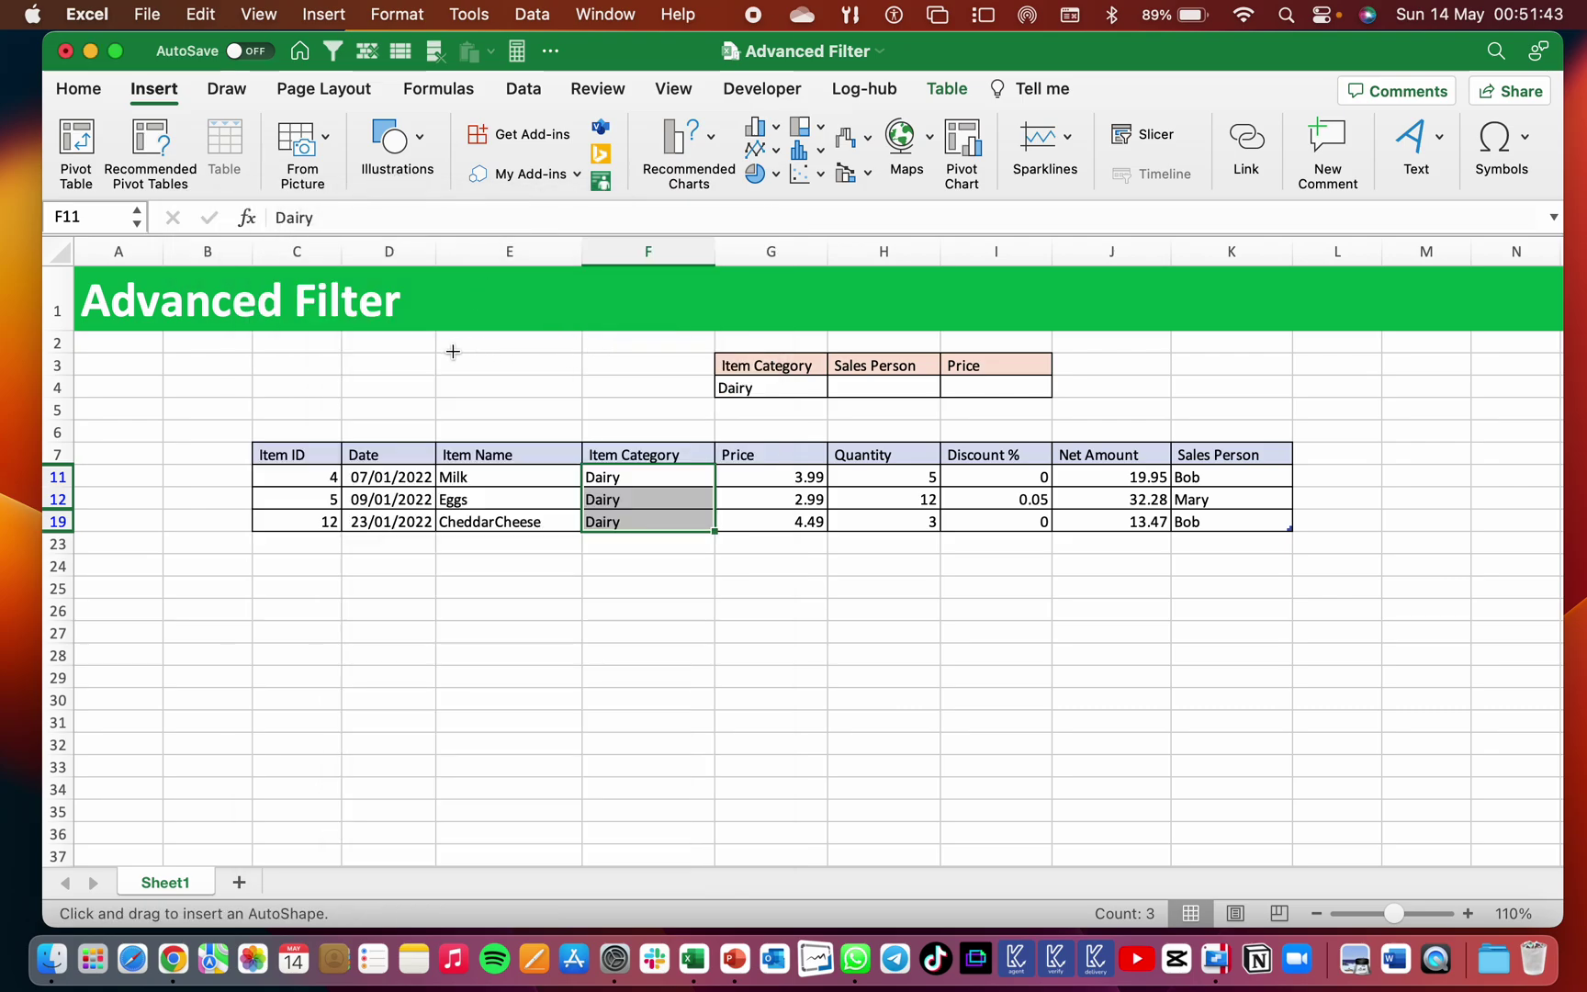
drag(453, 352, 592, 398)
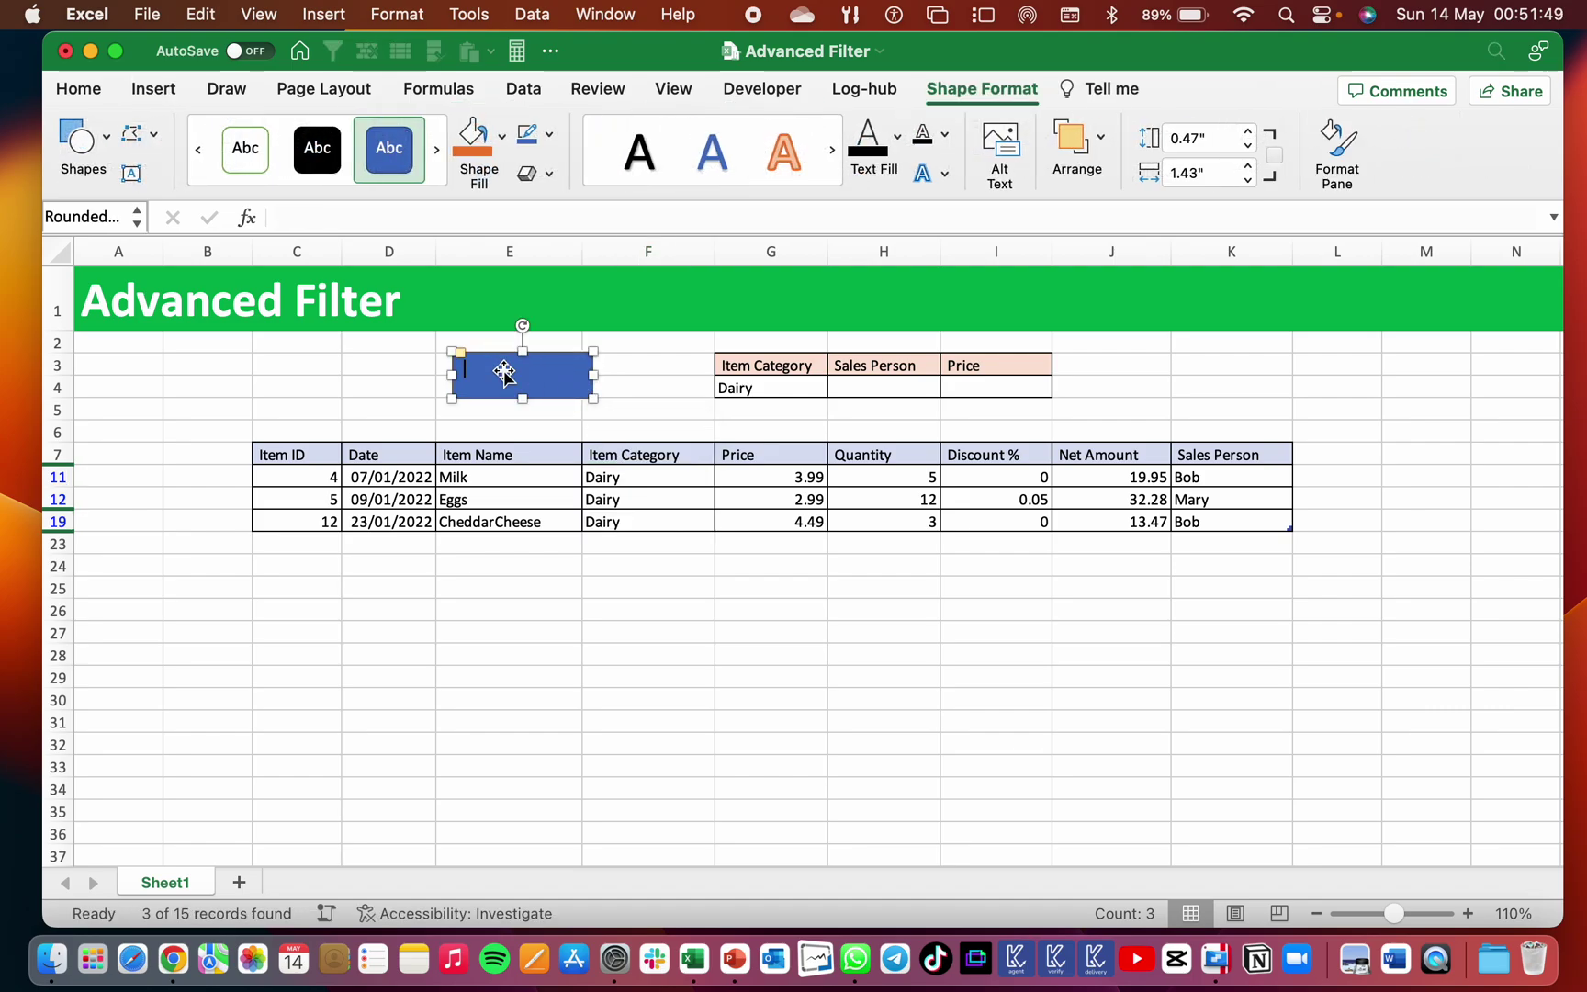
- Label the shape REFRESH, centred horizontally and vertically, in bold
text(REFRESH)
click(77, 91)
click(563, 126)
click(563, 154)
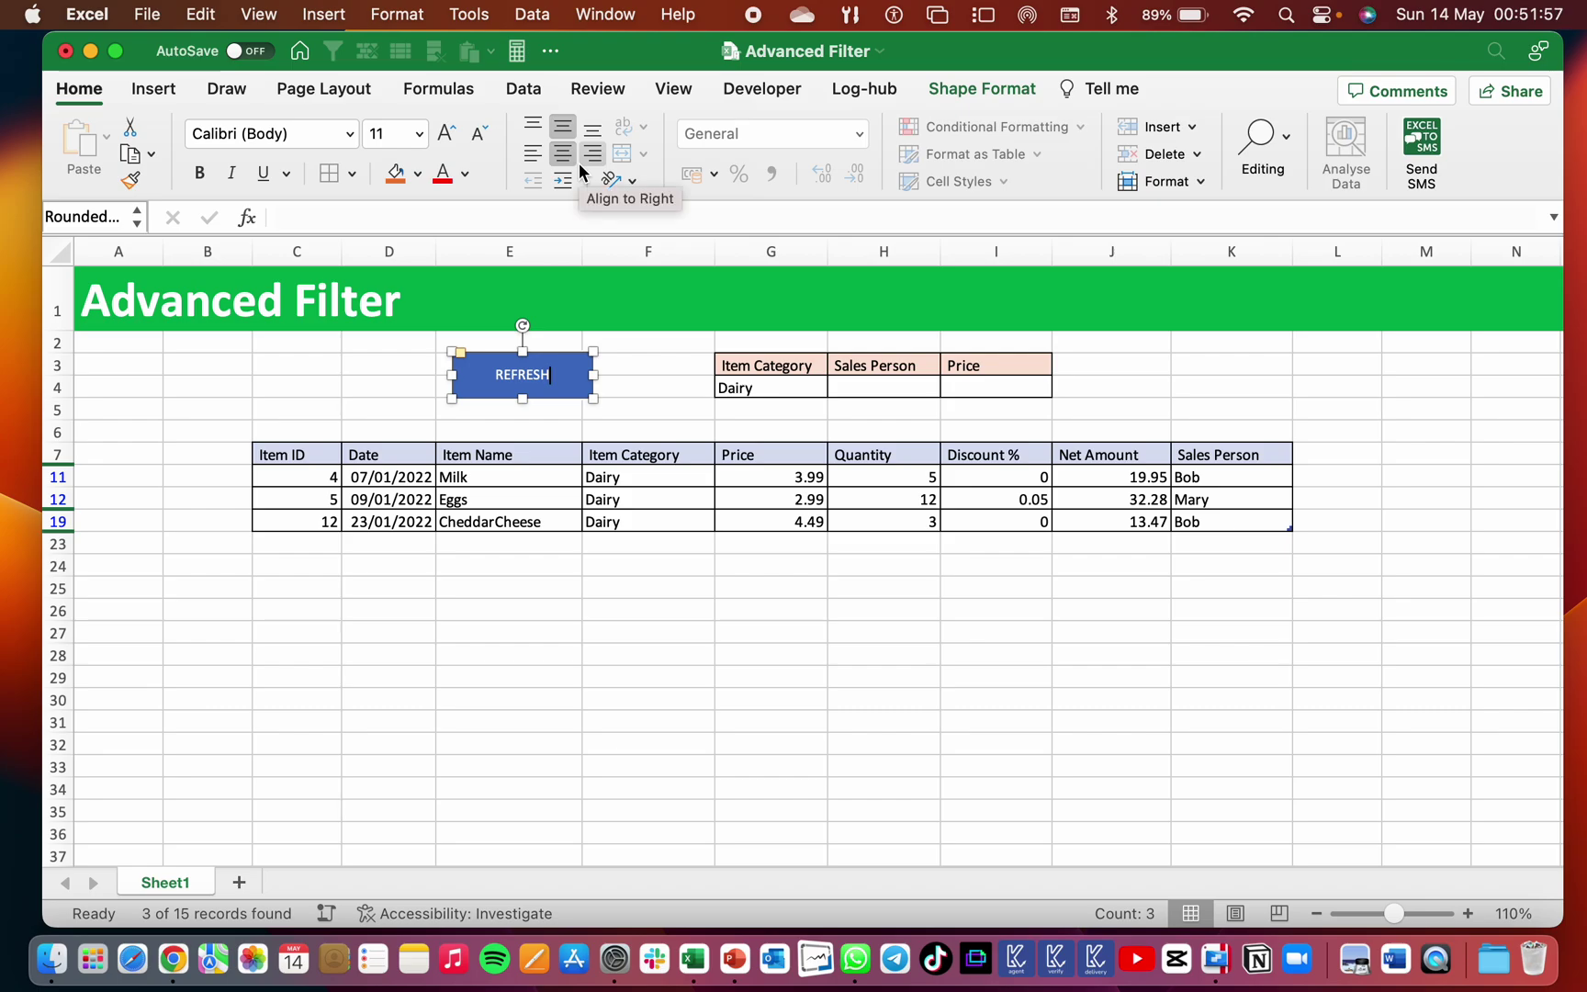
key(super+b)
- Increase the REFRESH label's font size to 20
double_click(530, 375)
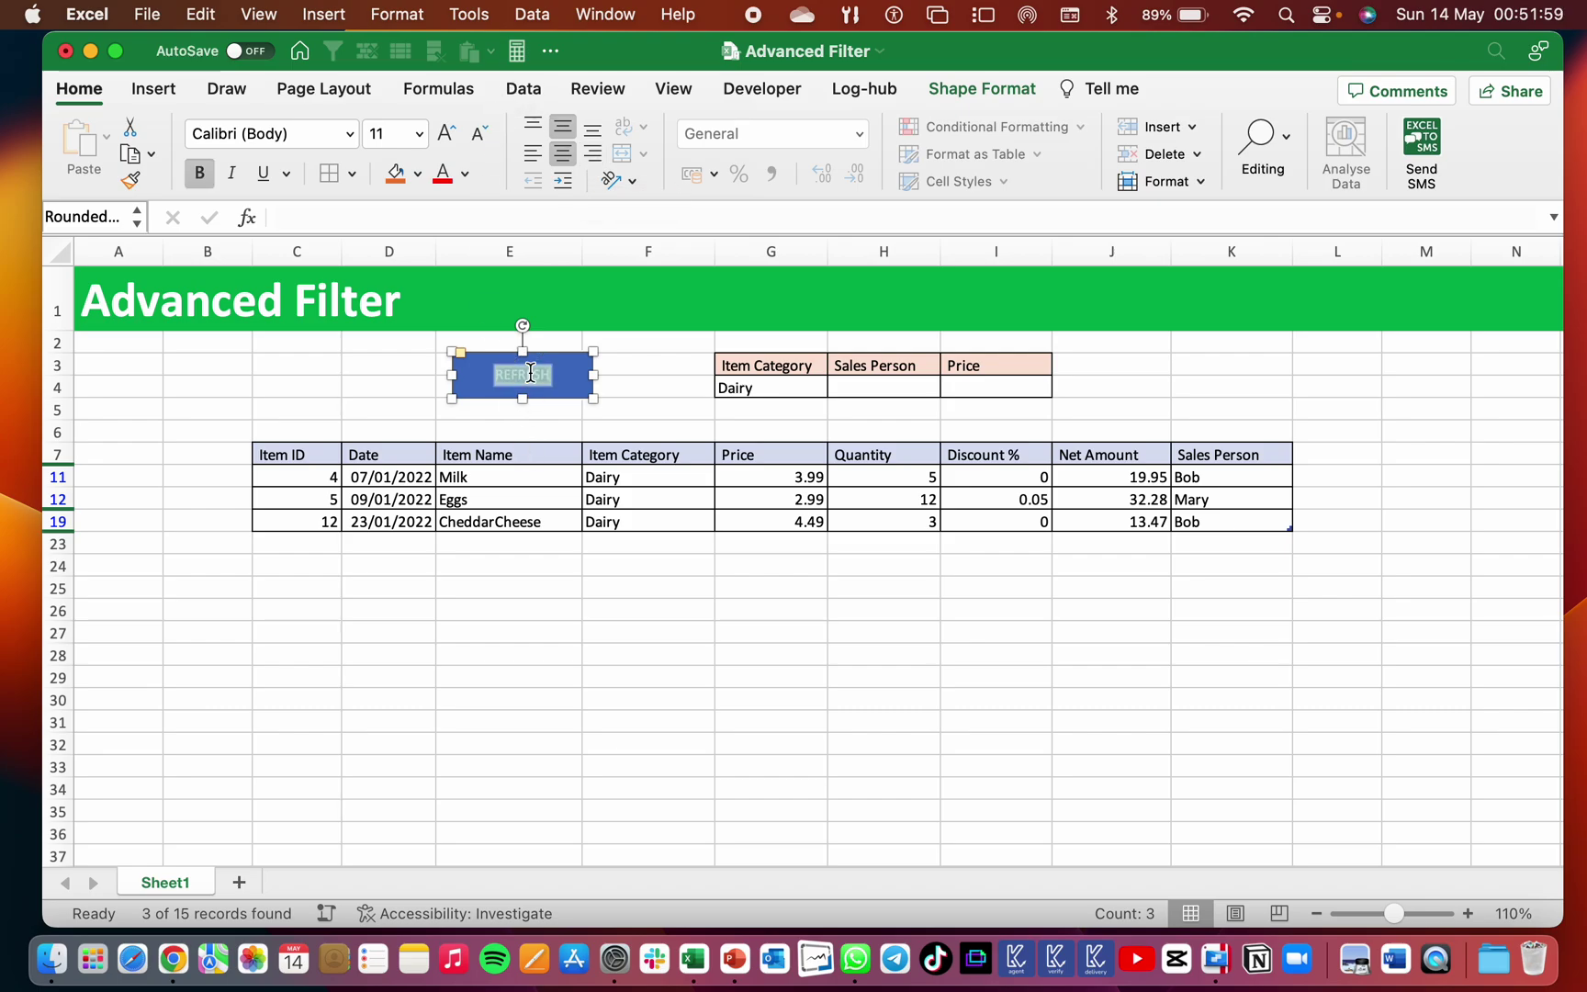
click(446, 134)
click(447, 134)
click(448, 134)
click(448, 134)
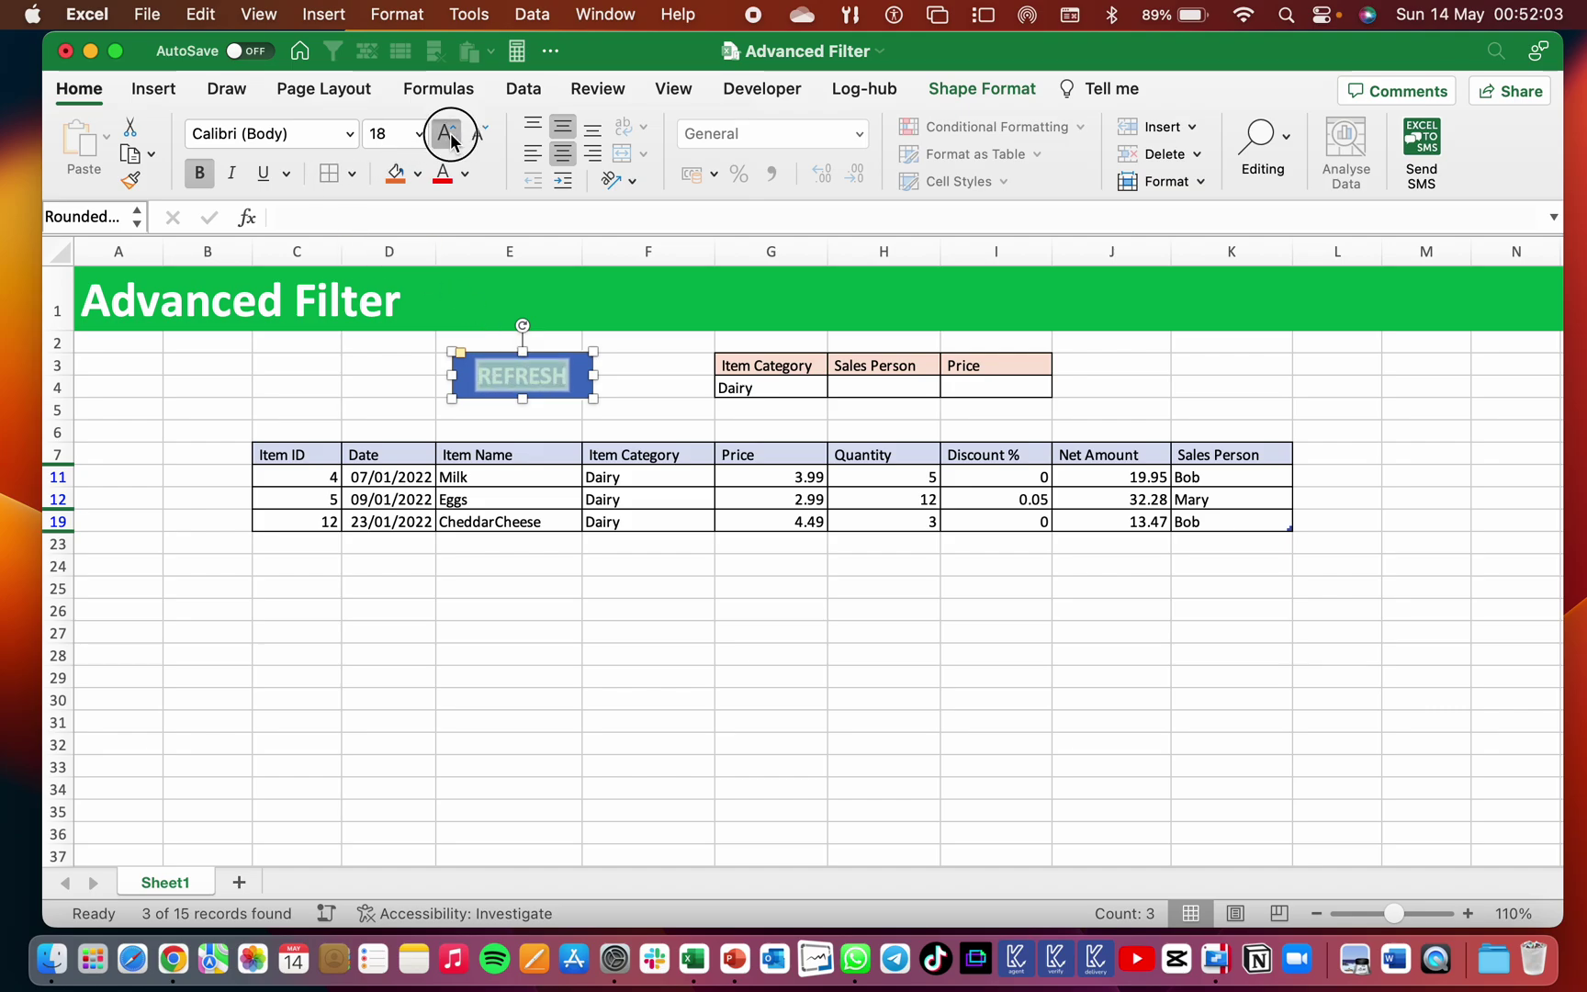
click(447, 134)
click(648, 410)
click(574, 377)
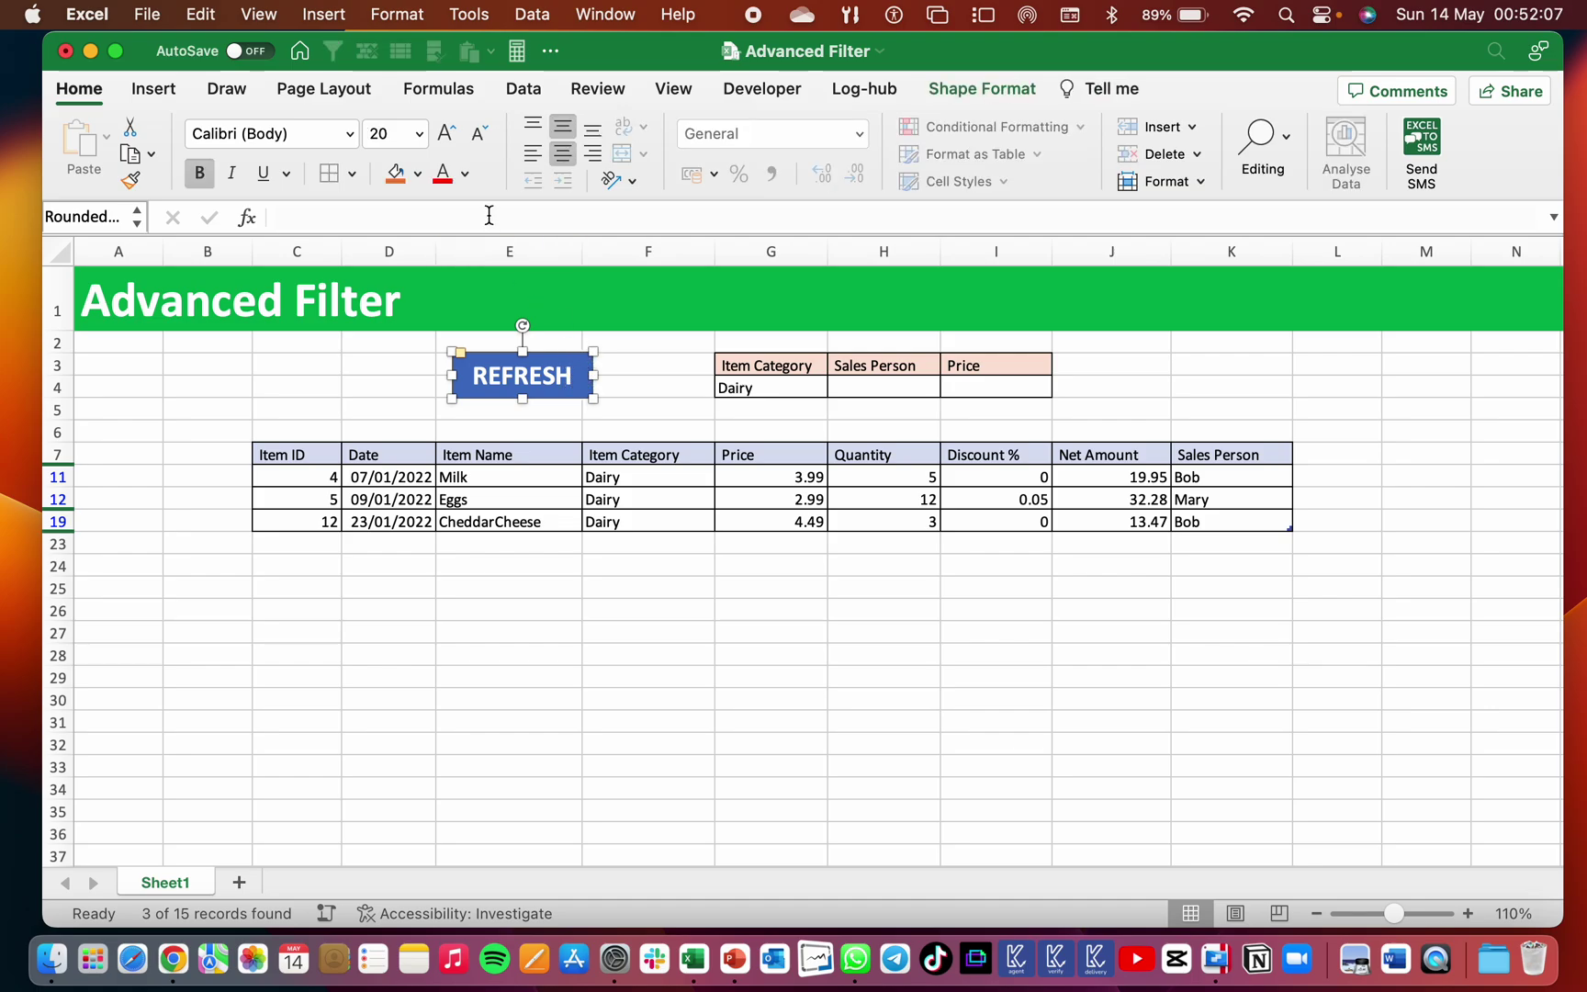
click(946, 89)
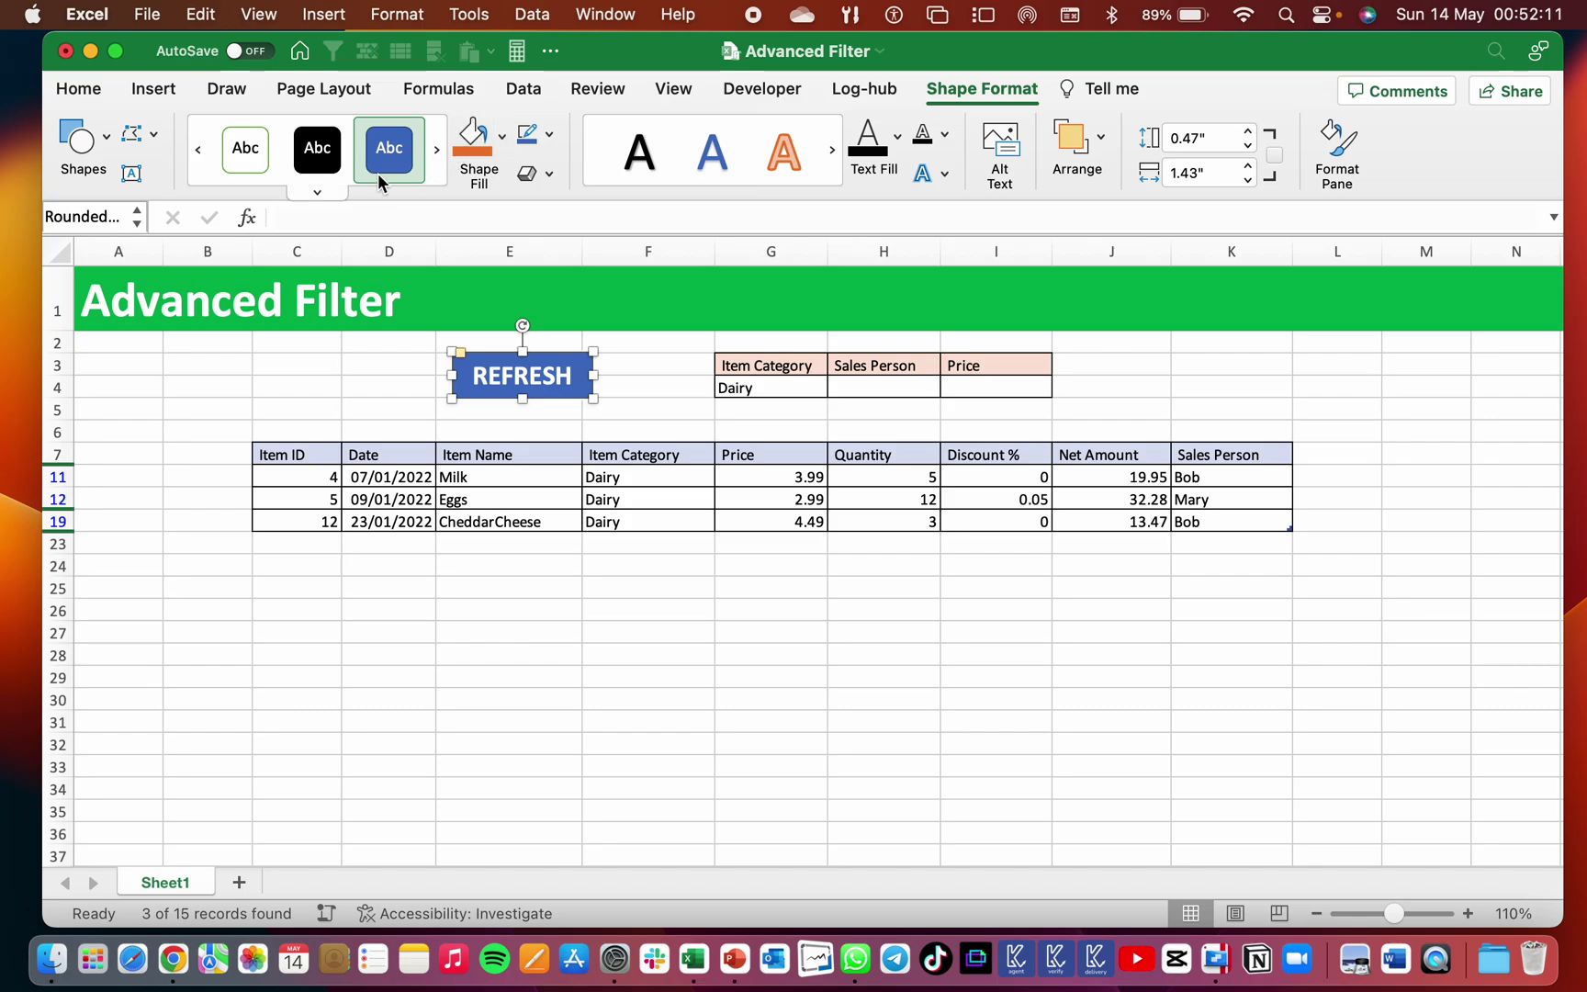
- Apply the green theme shape style to the REFRESH shape, then select cell F4
click(318, 192)
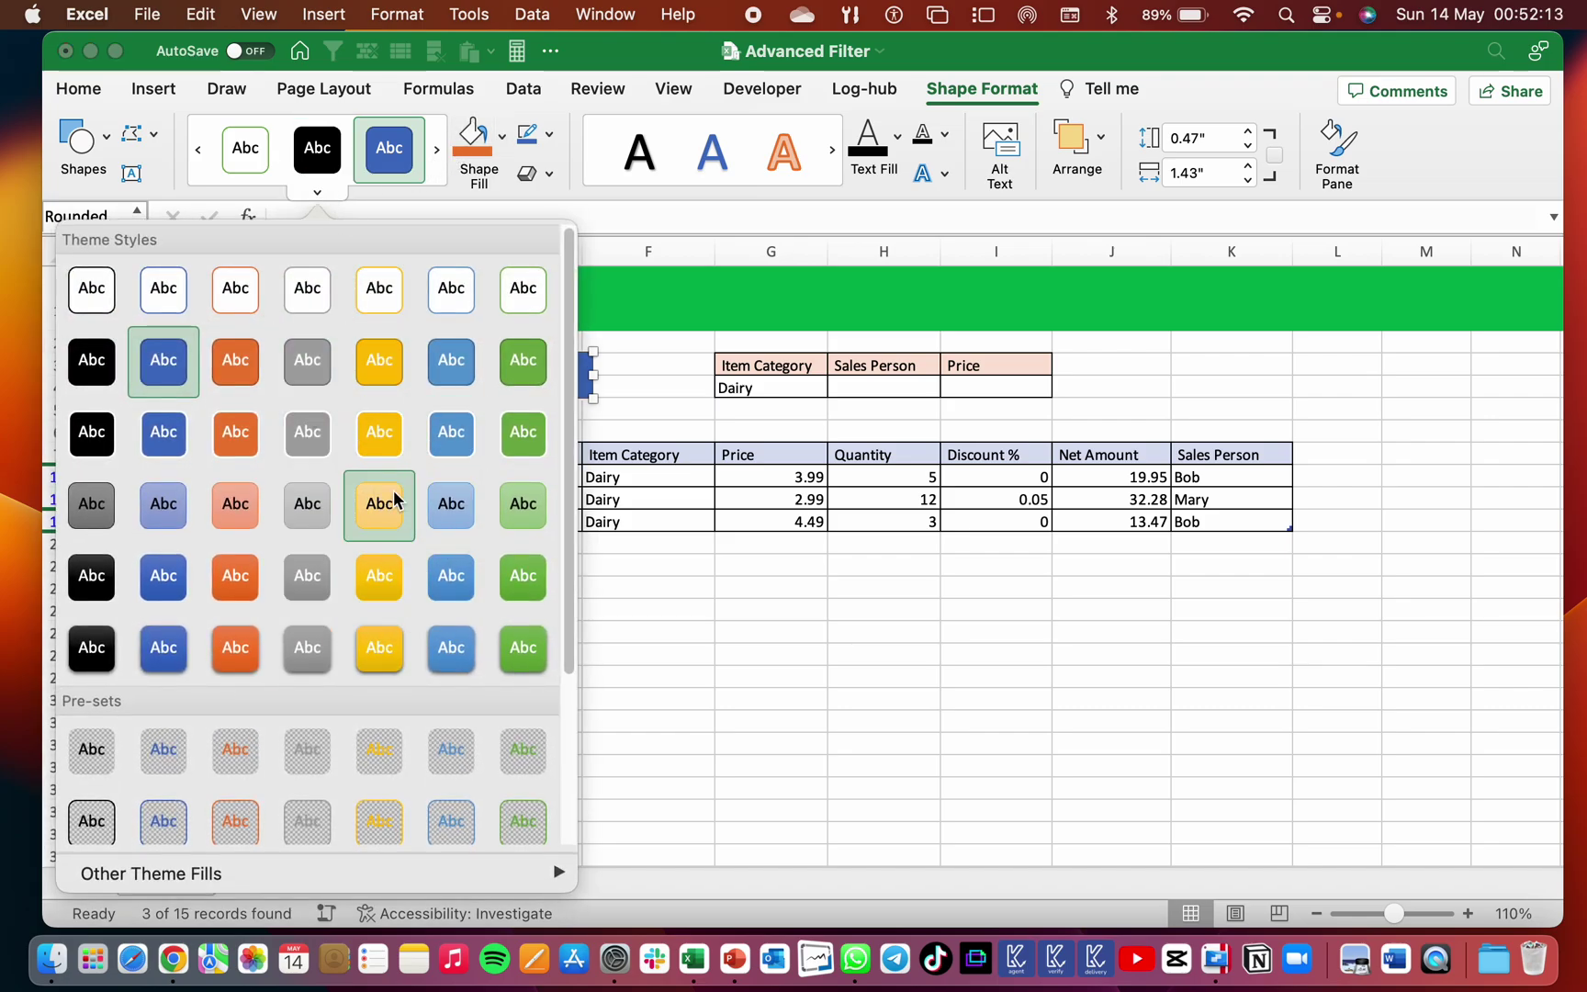
click(525, 661)
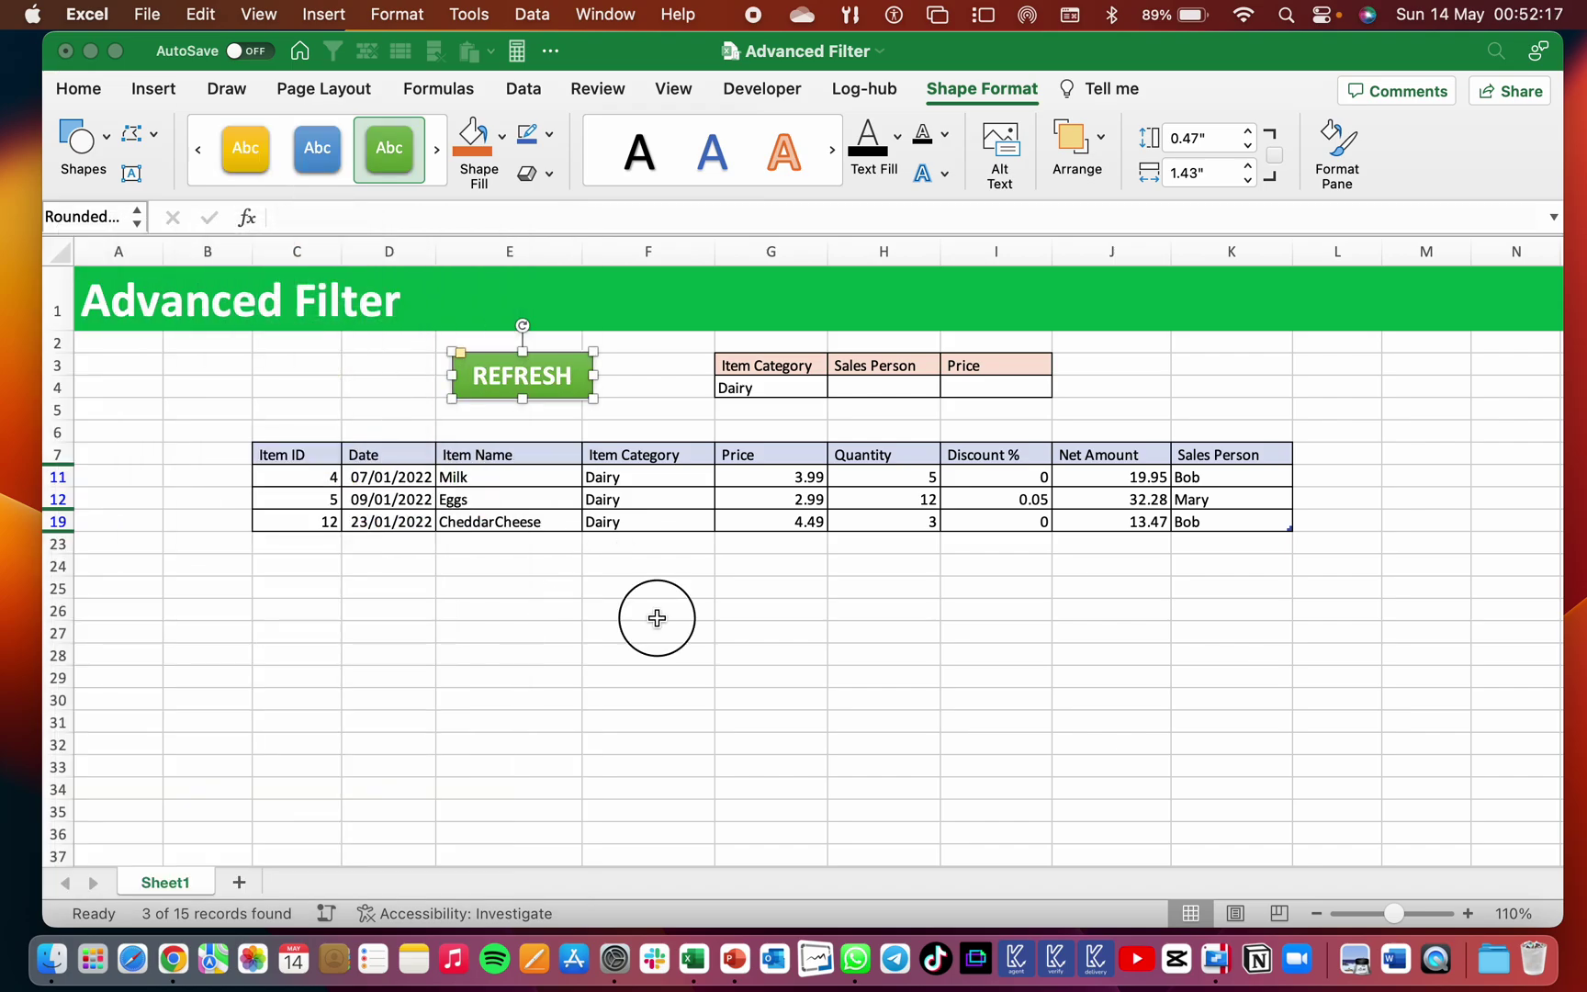
click(630, 406)
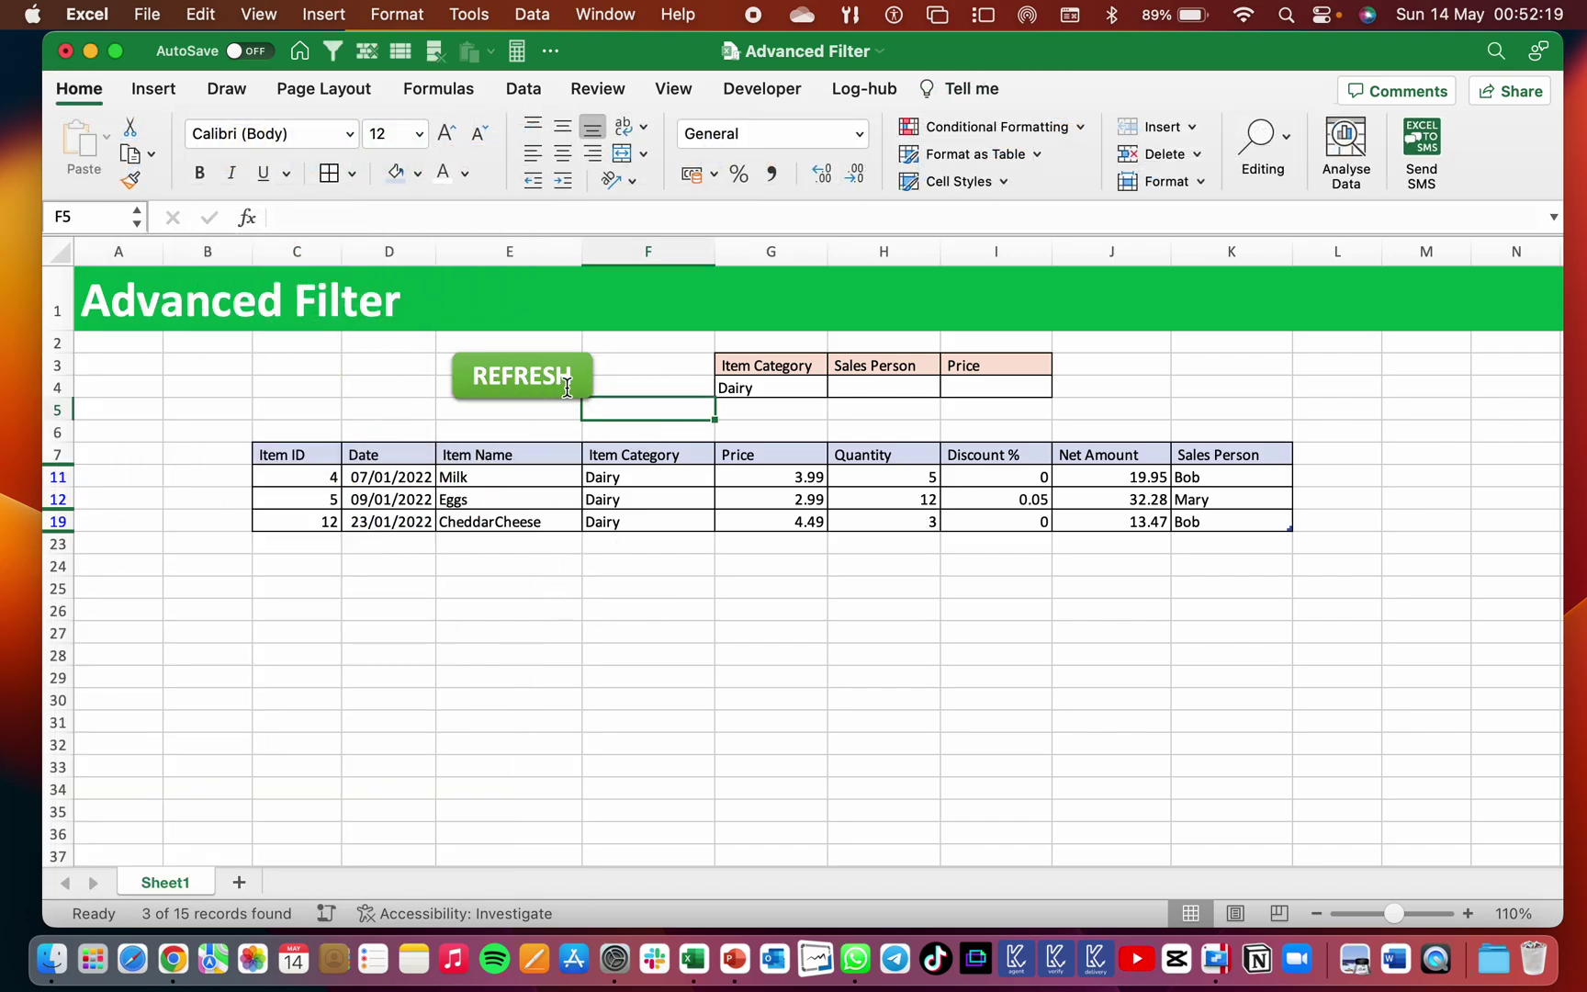
click(596, 389)
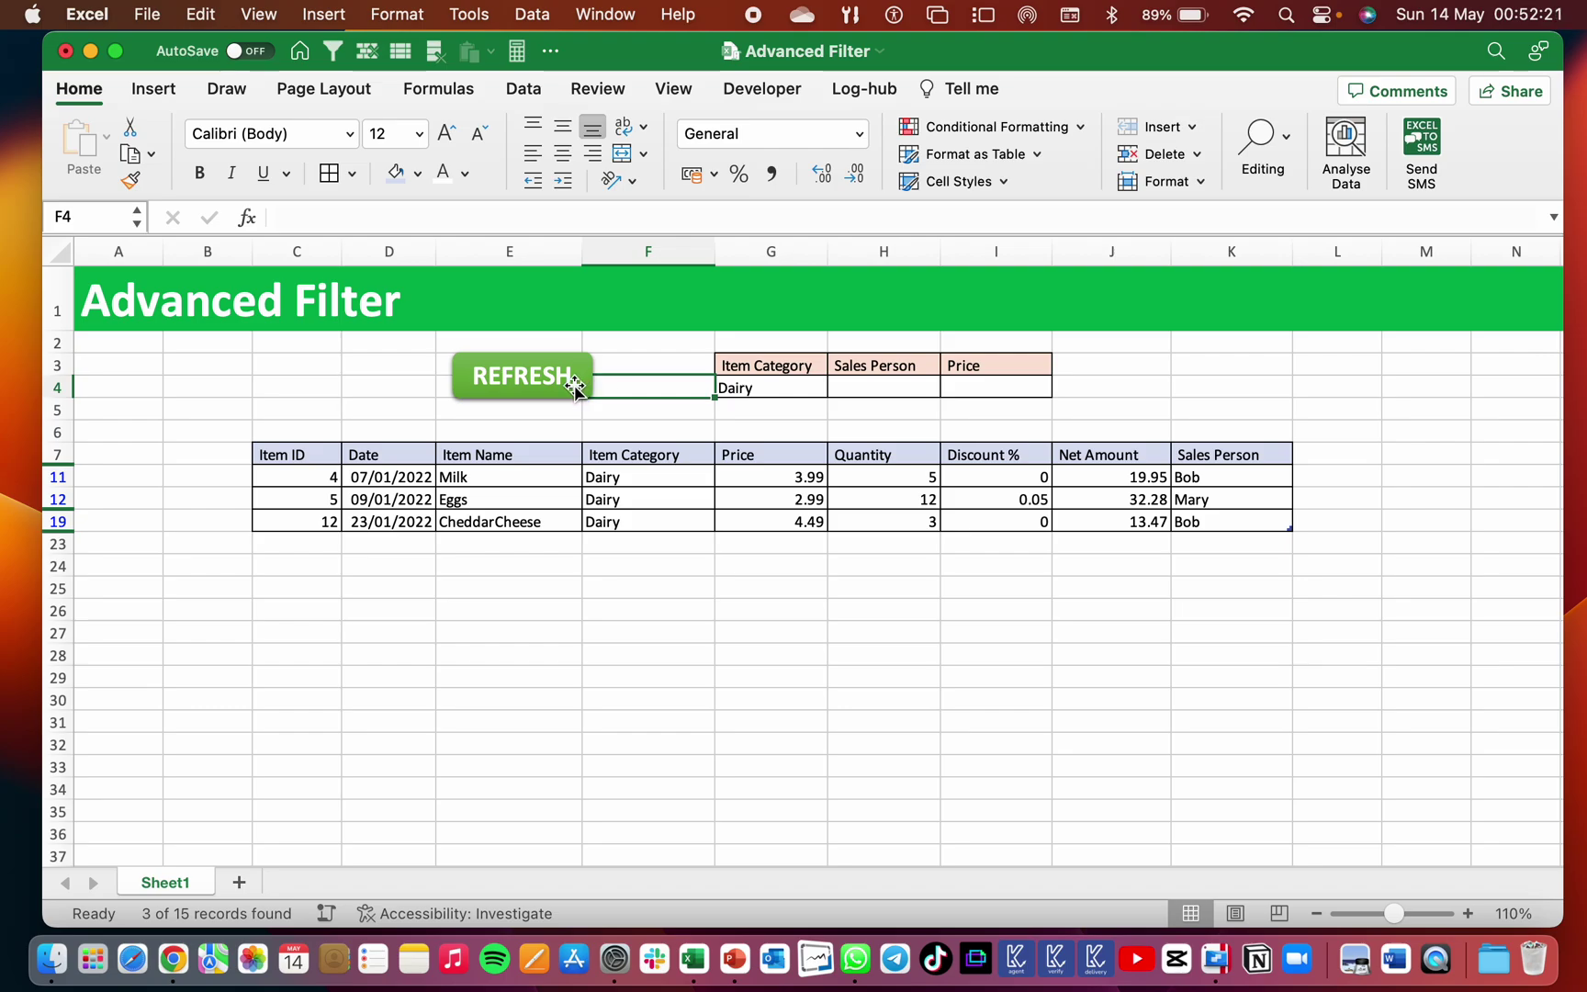
- Assign the PERSONAL.XLSB!Refresh macro to the REFRESH shape, then deselect it
right_click(573, 384)
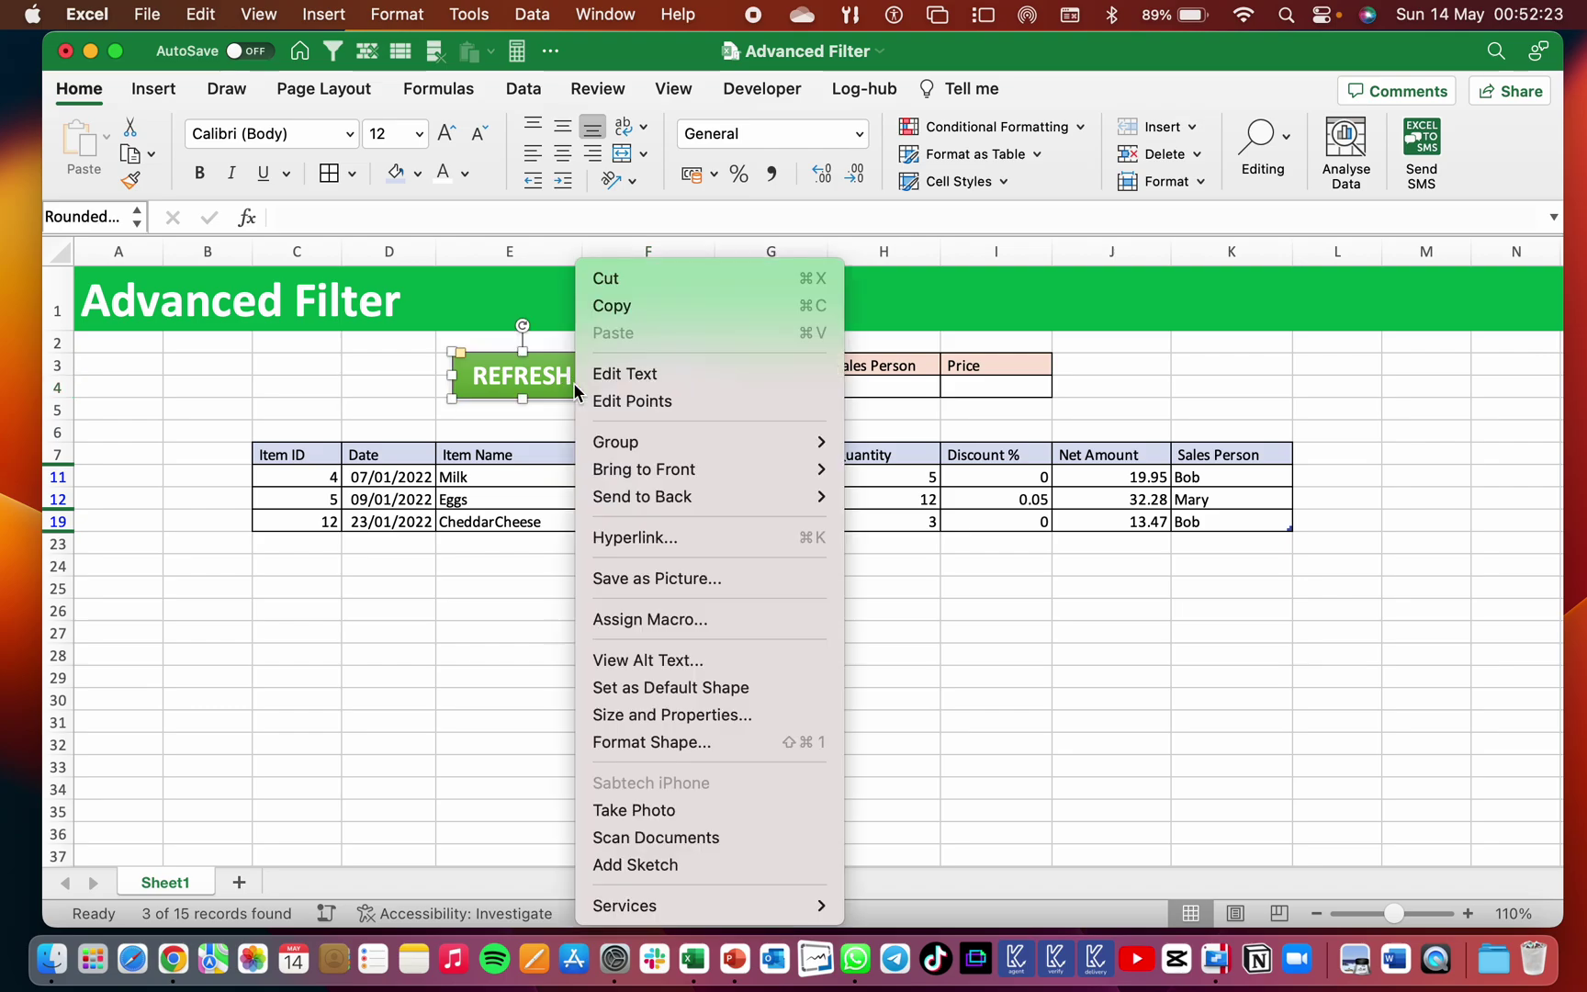
click(667, 621)
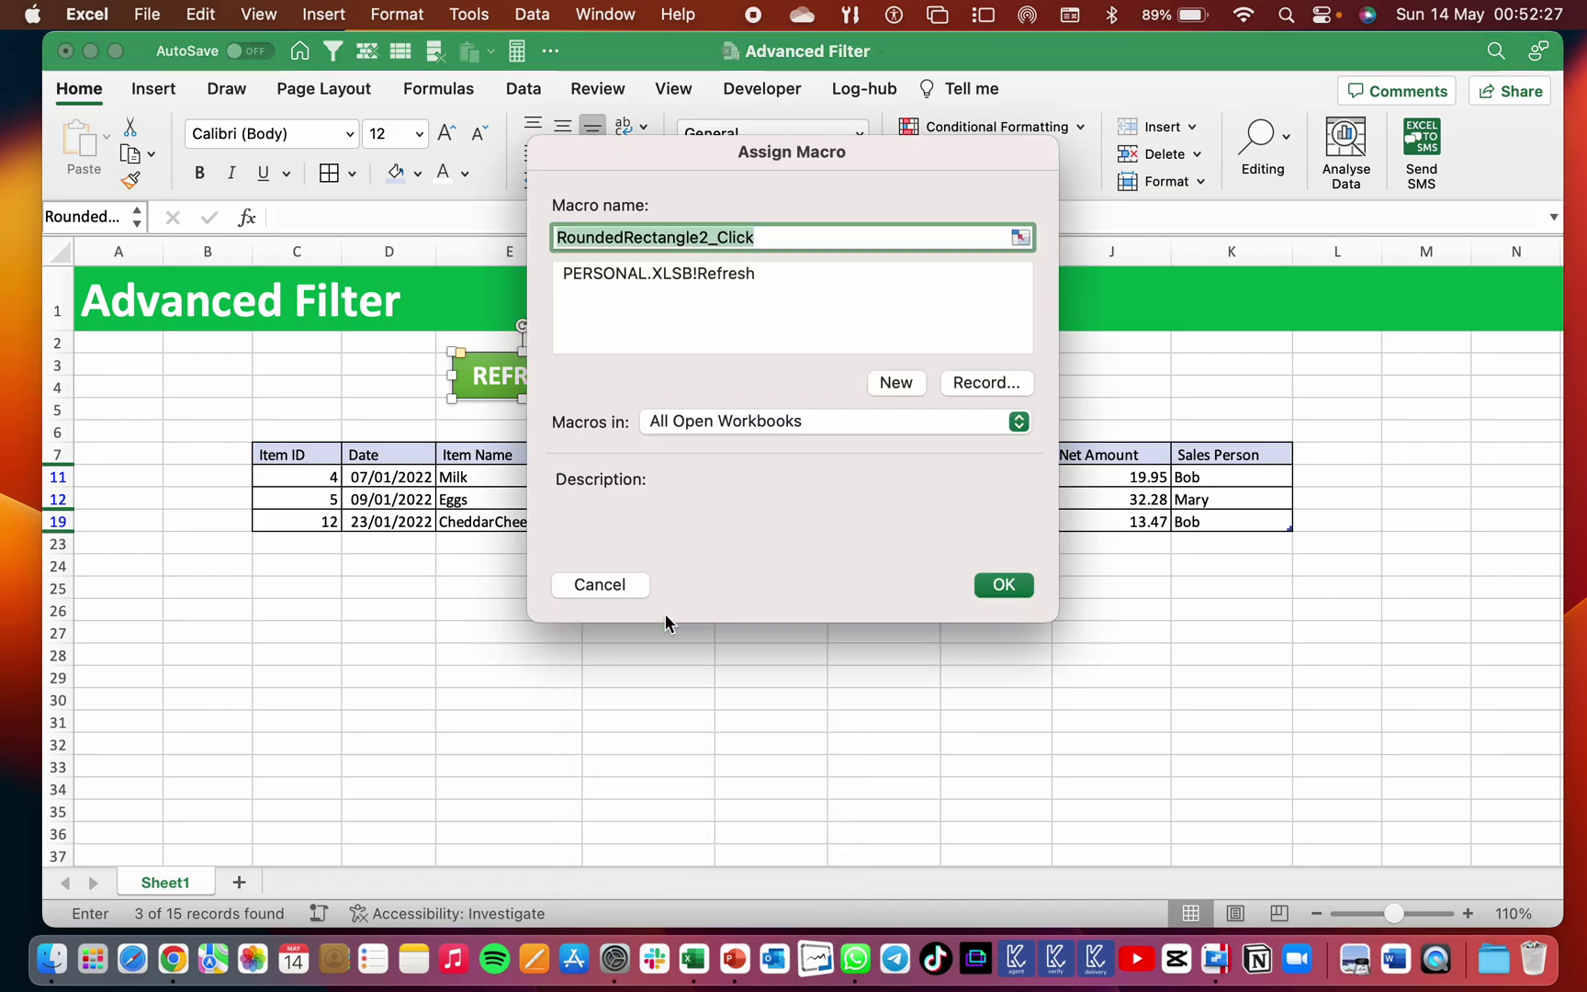
click(688, 273)
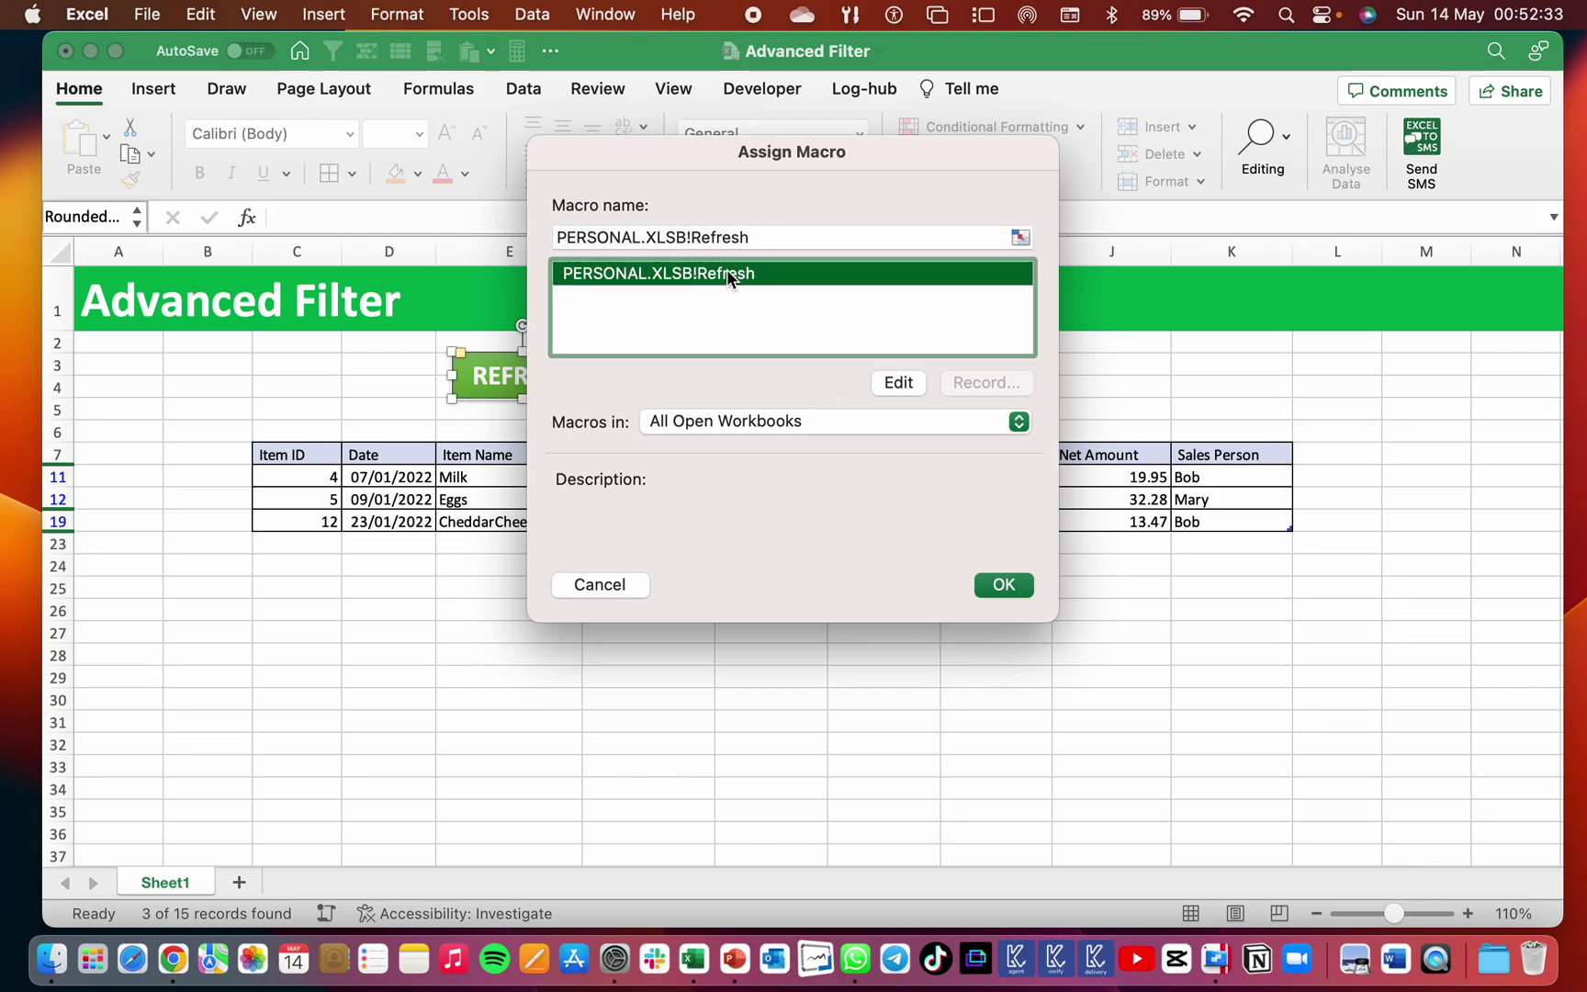
click(1008, 588)
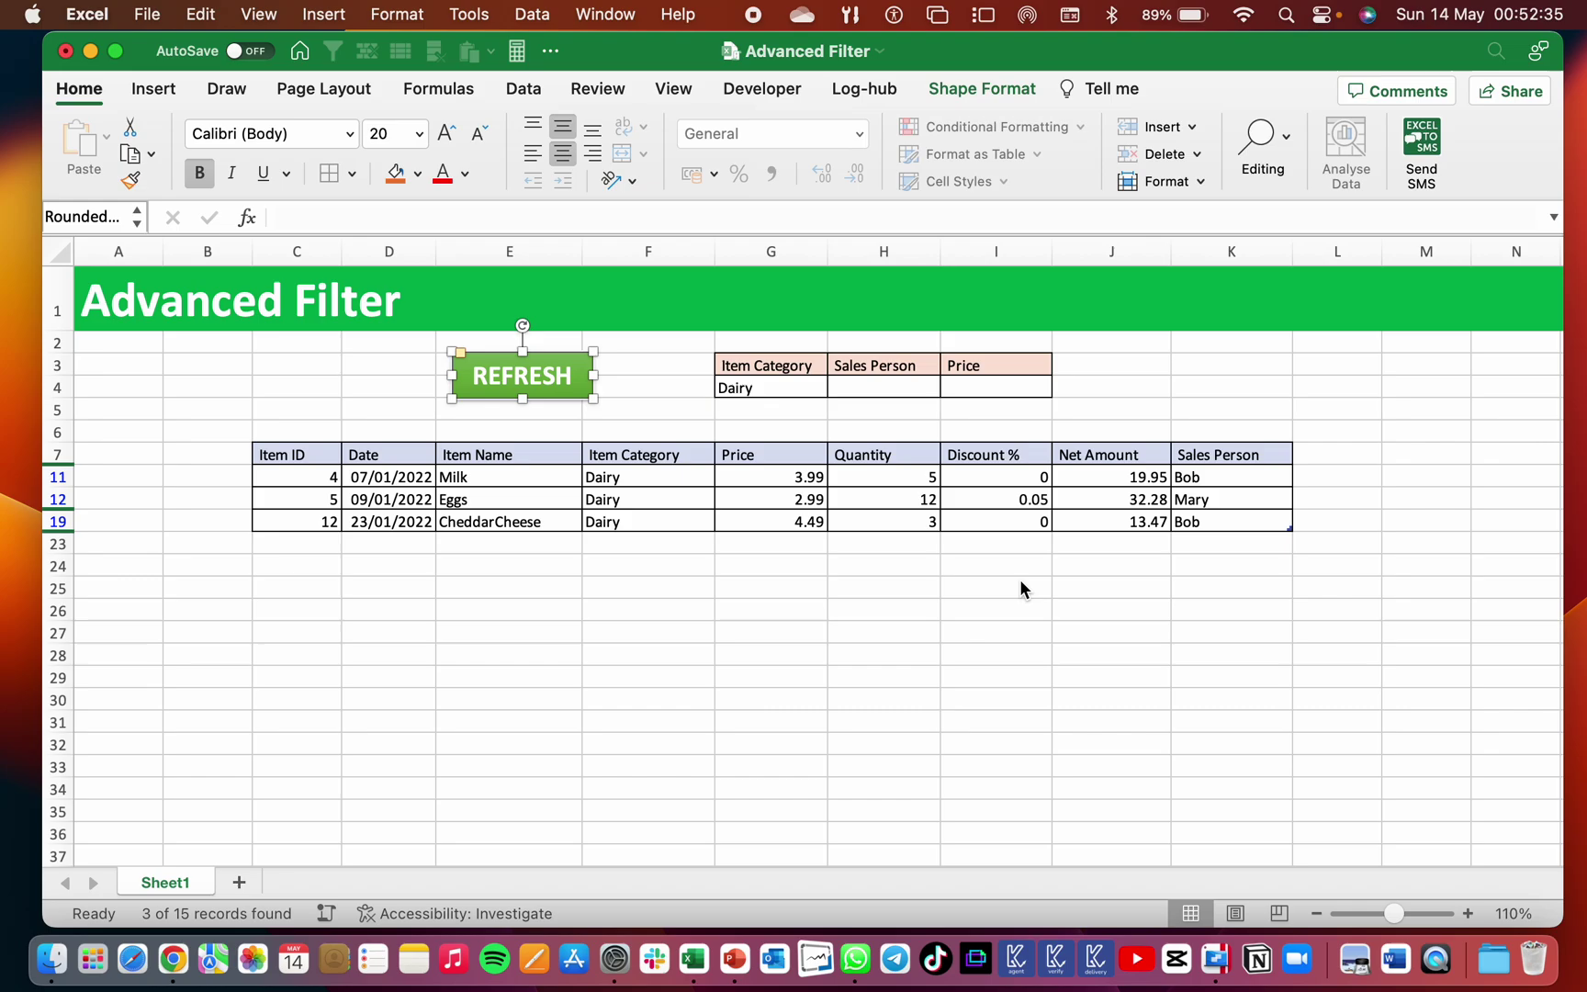
click(965, 604)
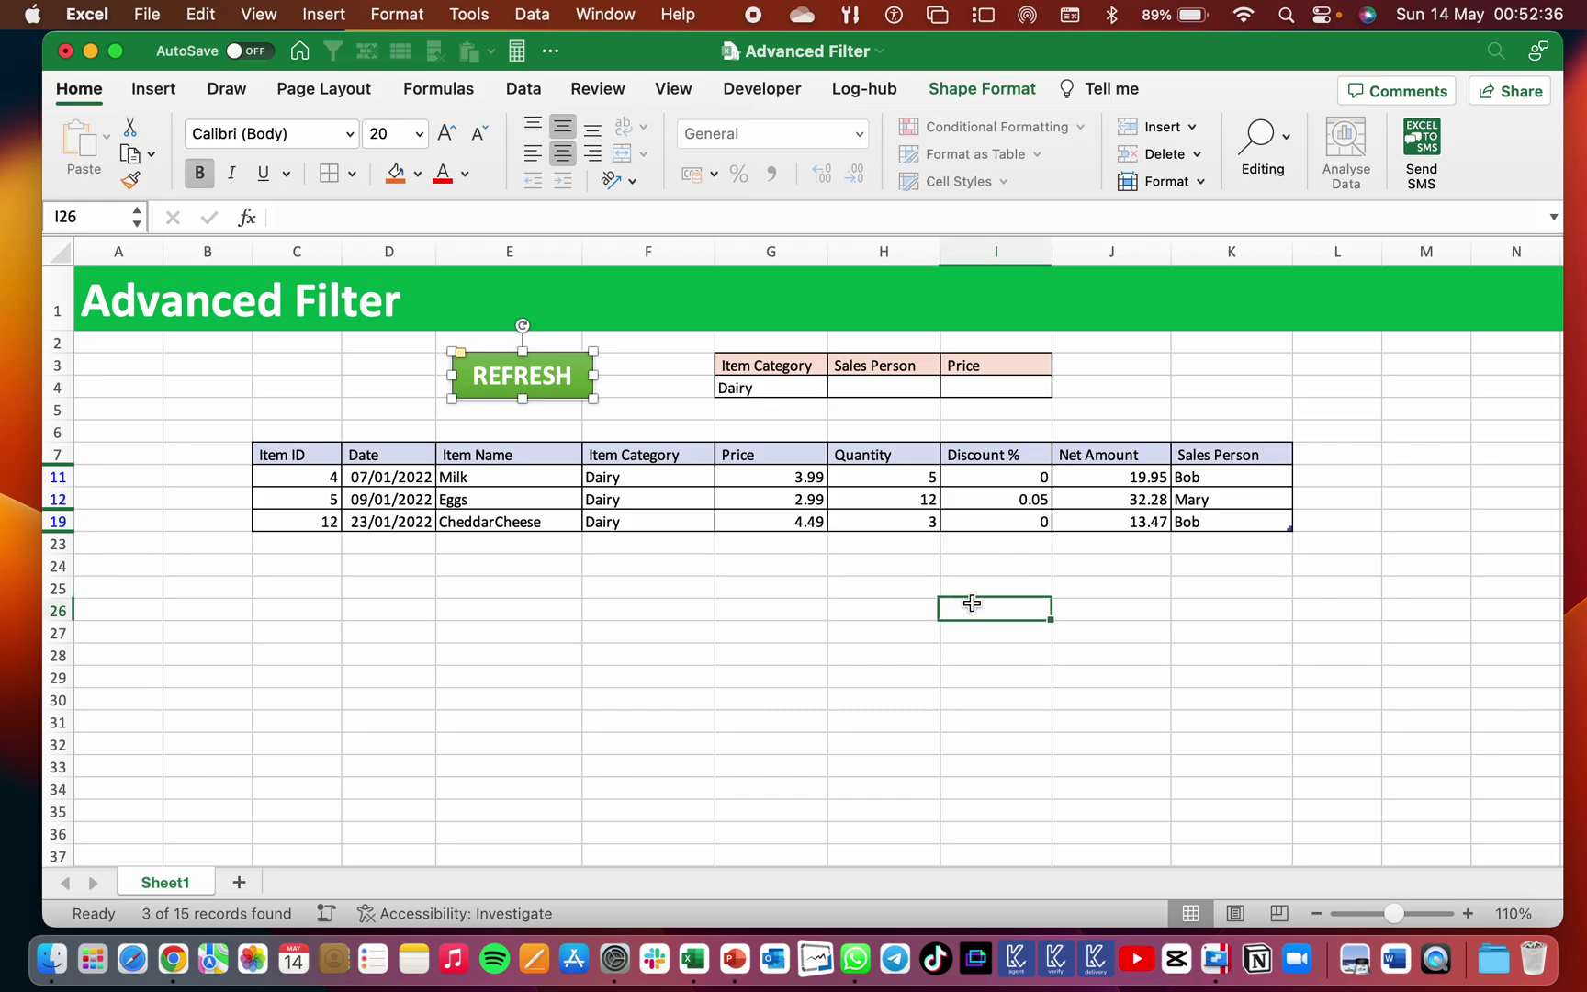
- Clear the Item Category criterion in G4 and refresh to show all 15 records
click(569, 391)
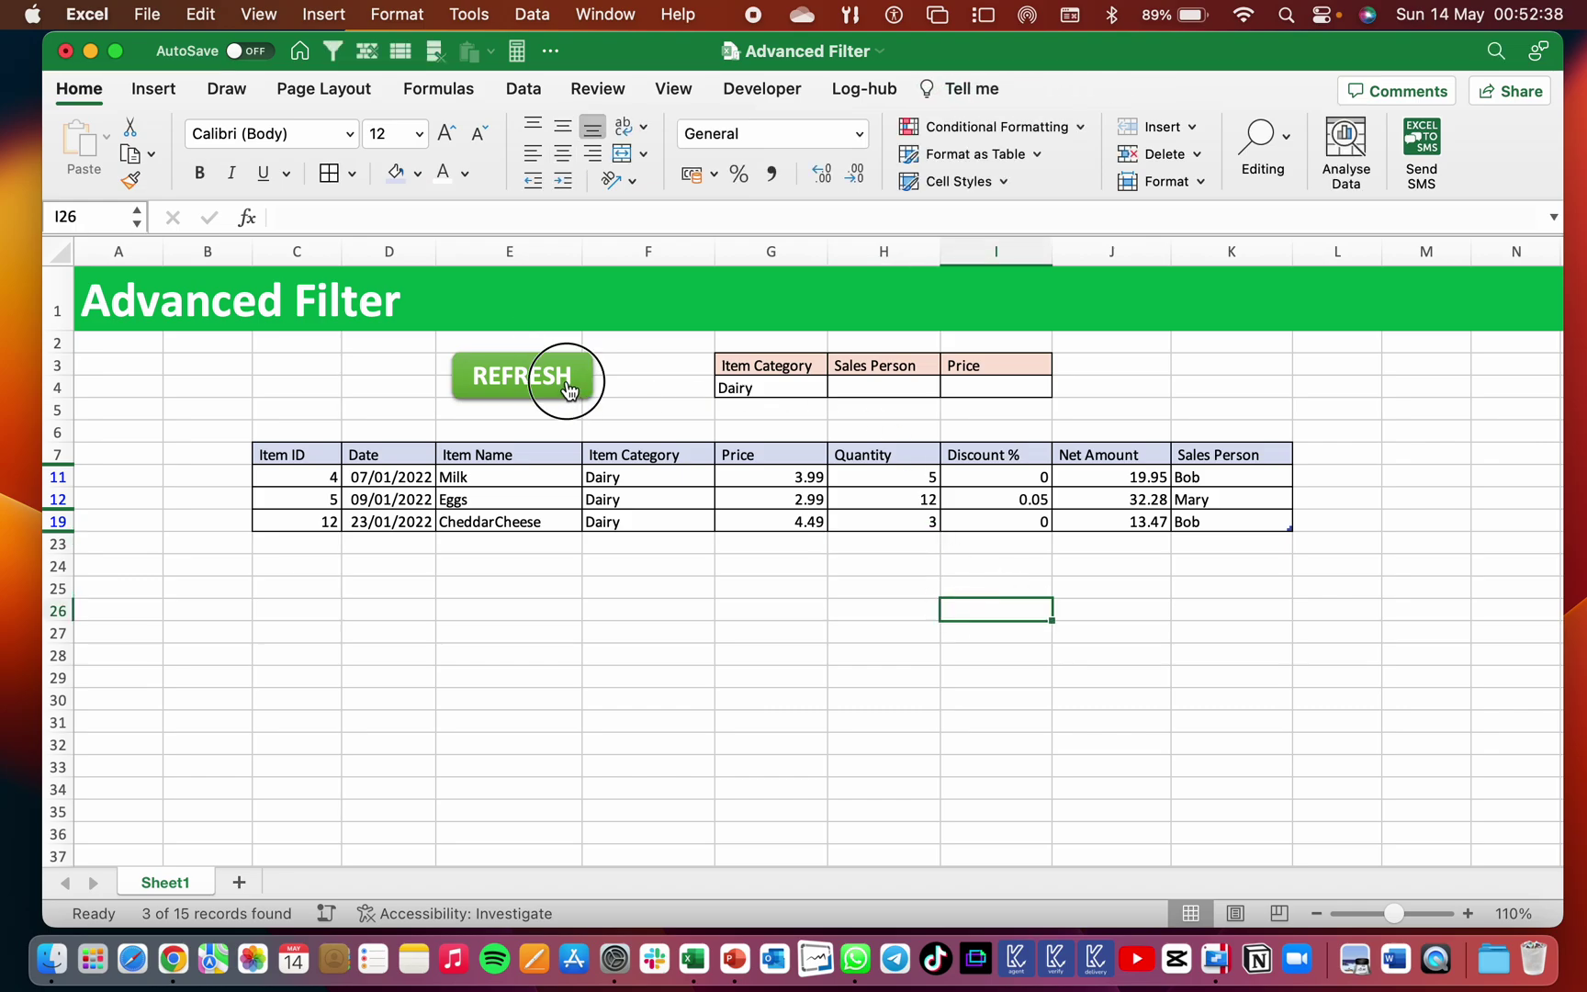
click(757, 386)
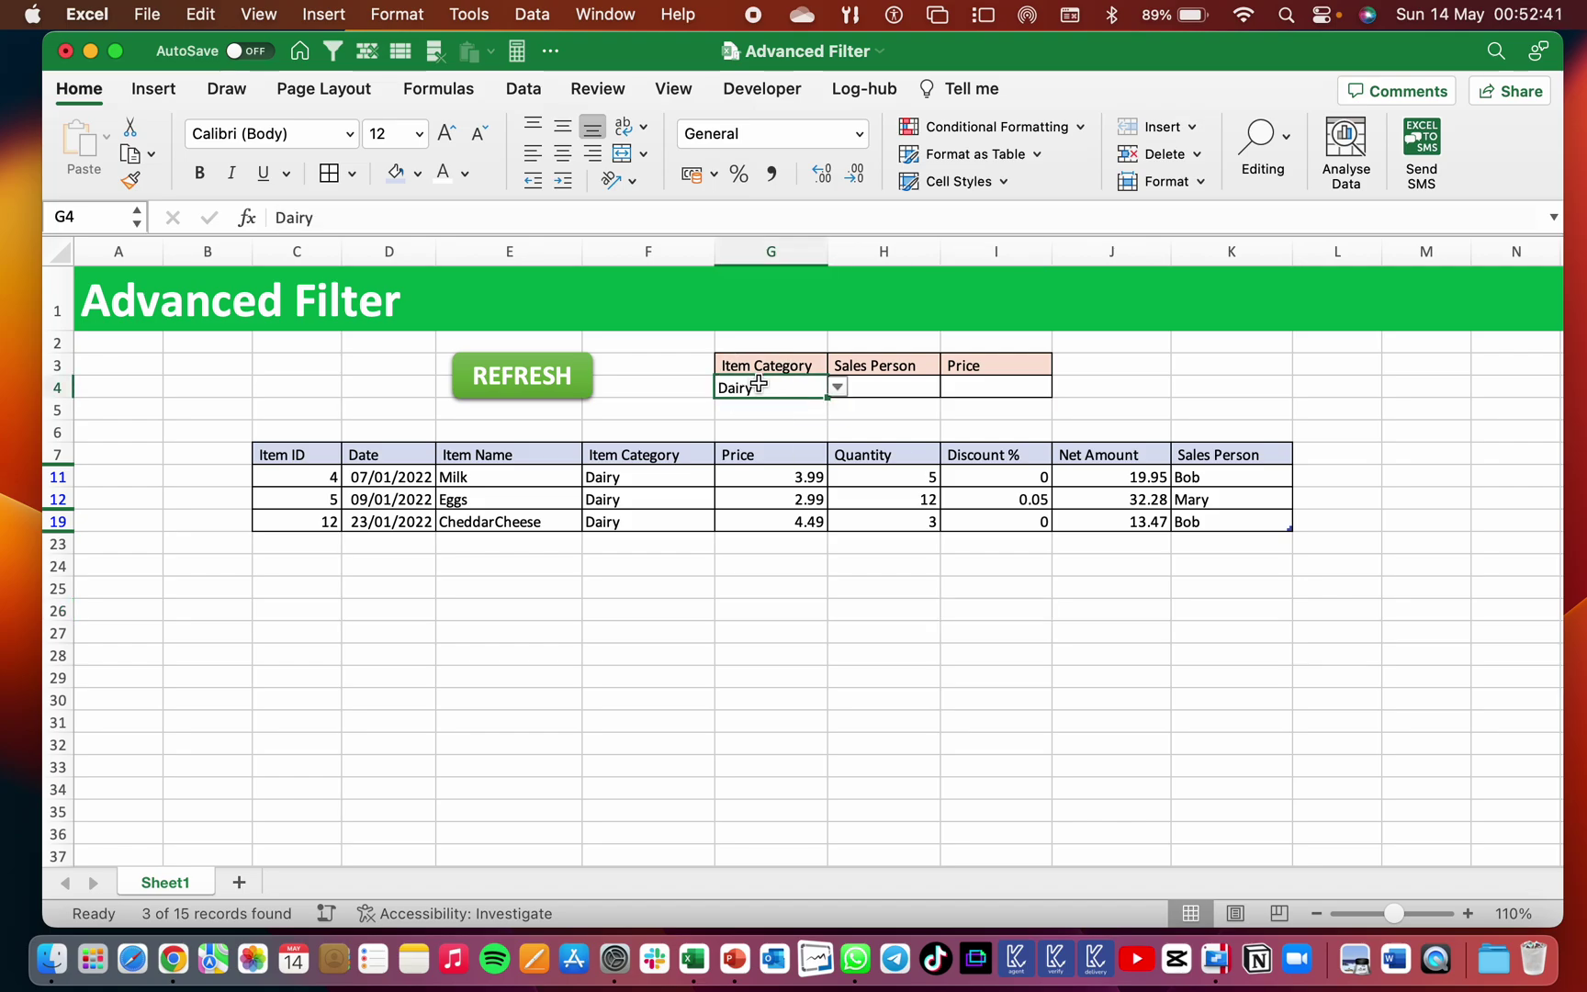
click(838, 388)
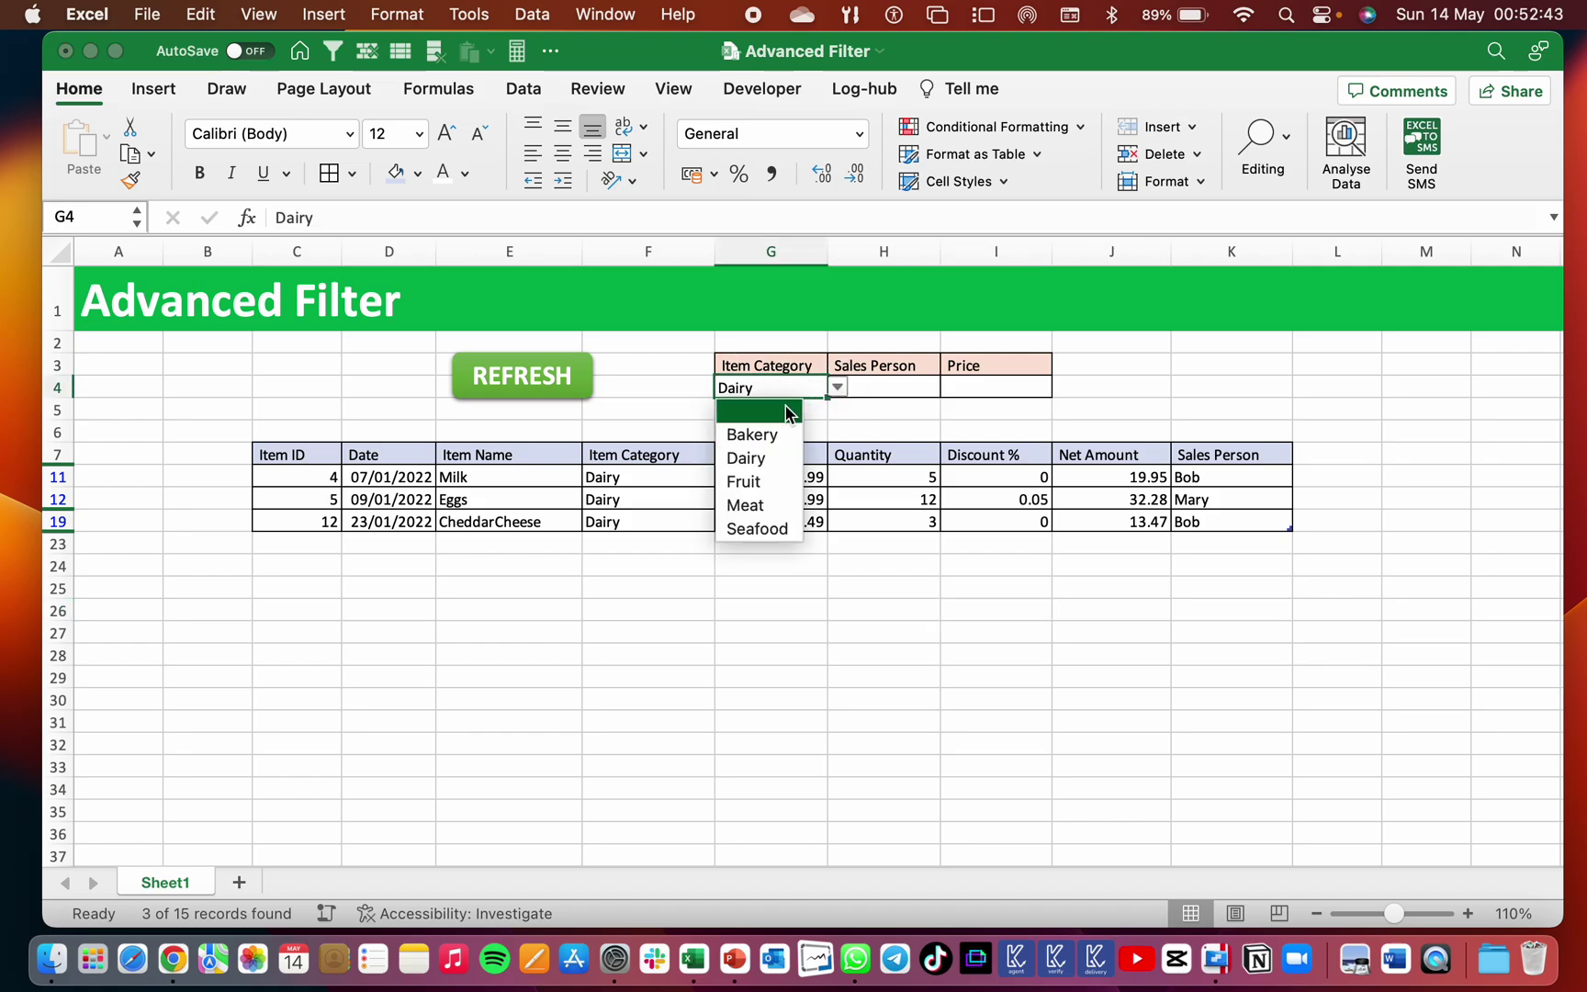
click(783, 420)
click(818, 414)
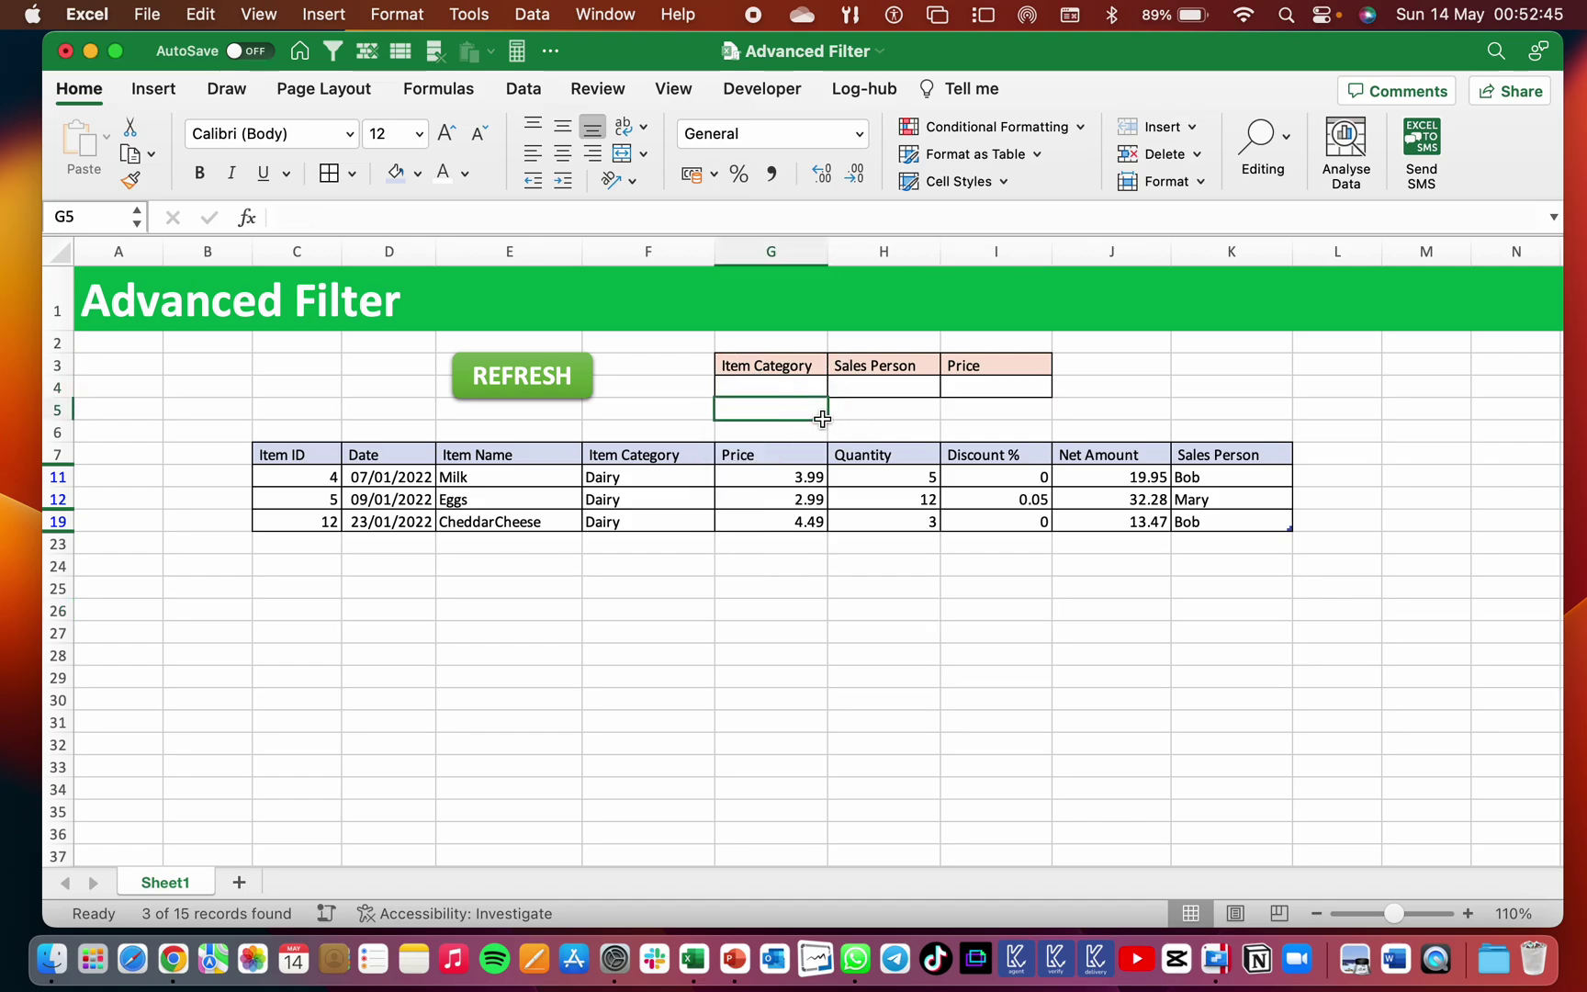
click(561, 388)
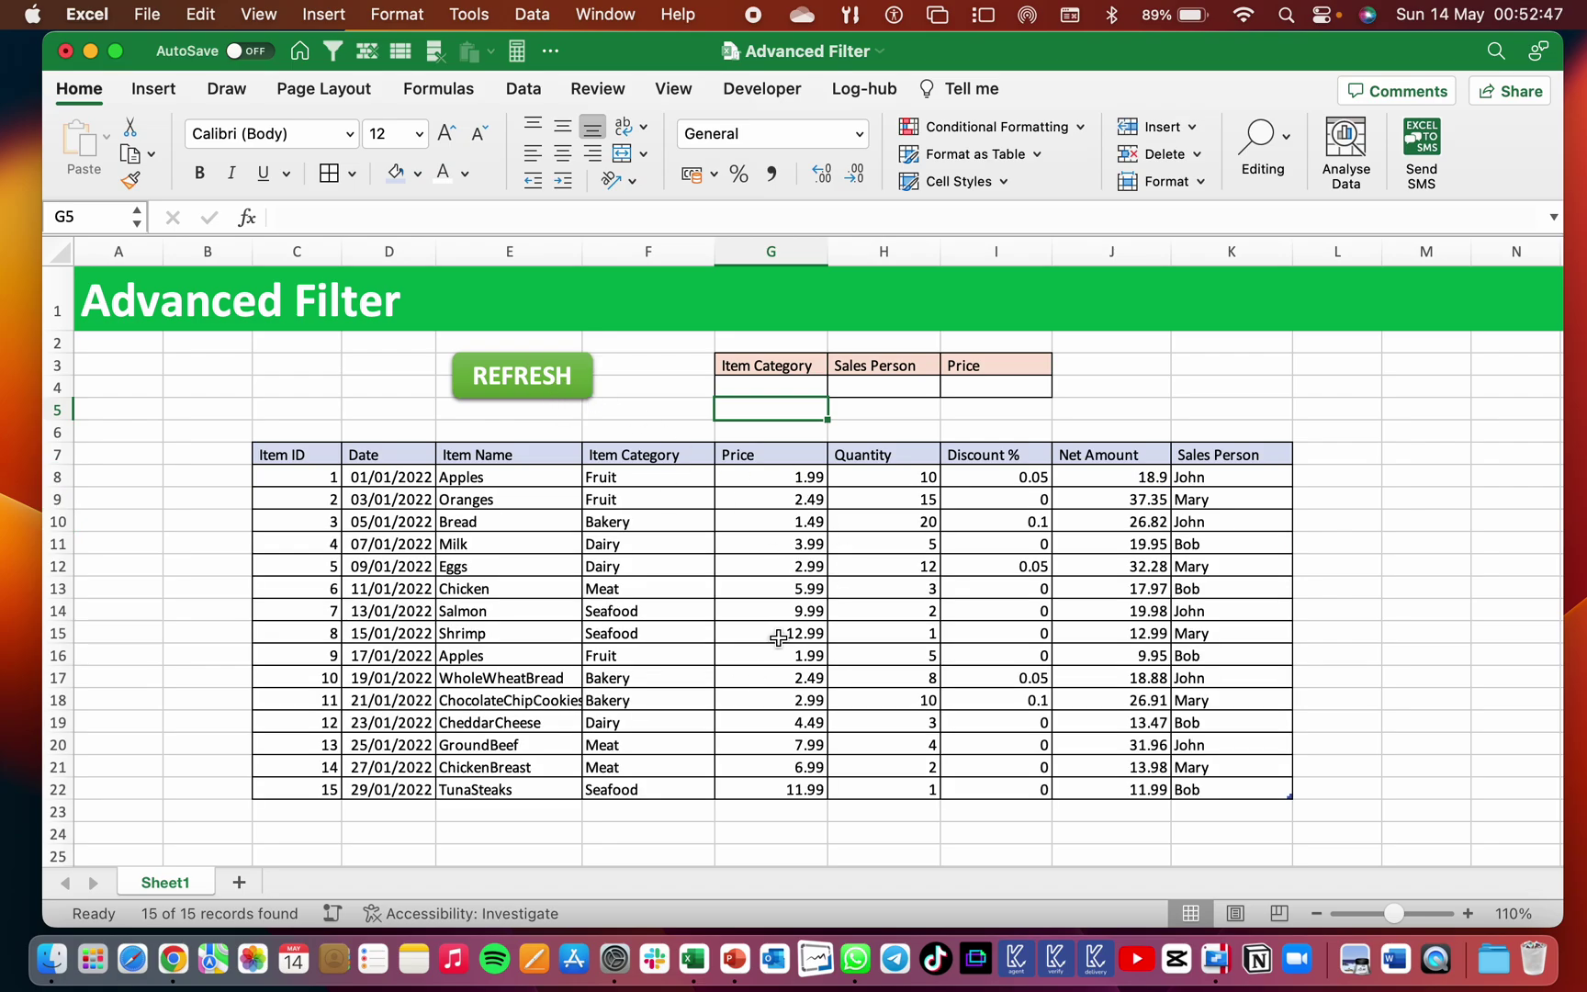
- Set G4 to Meat and H4 to Bob, refreshing after each to leave only Chicken
click(785, 386)
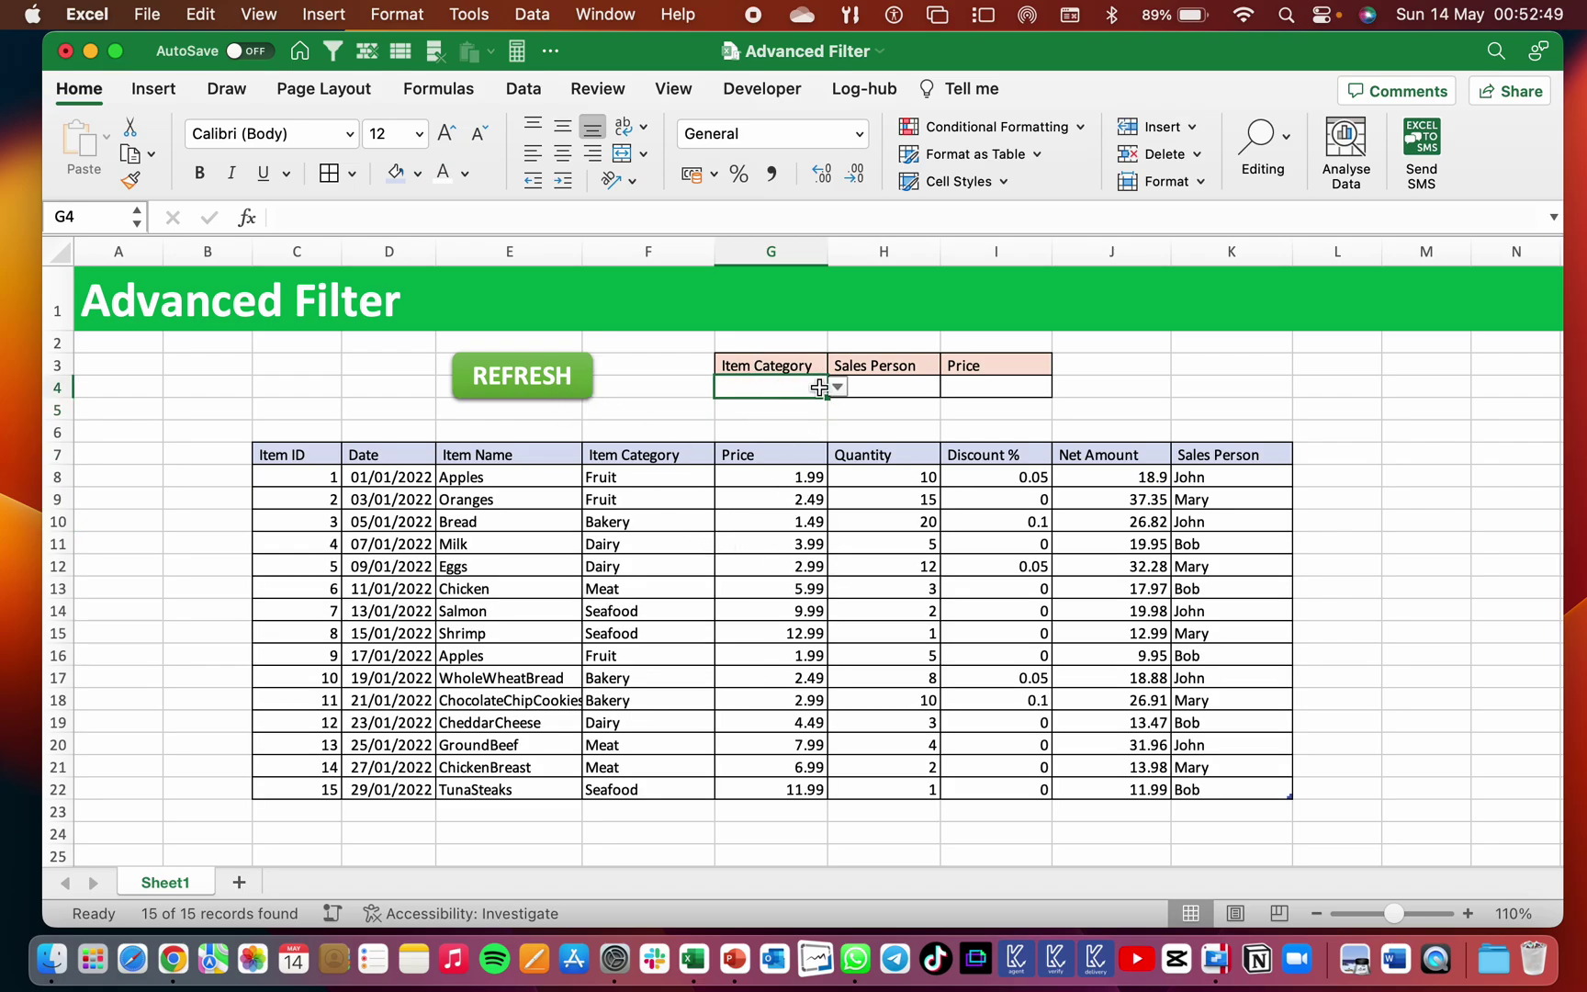
click(840, 389)
click(763, 503)
click(564, 383)
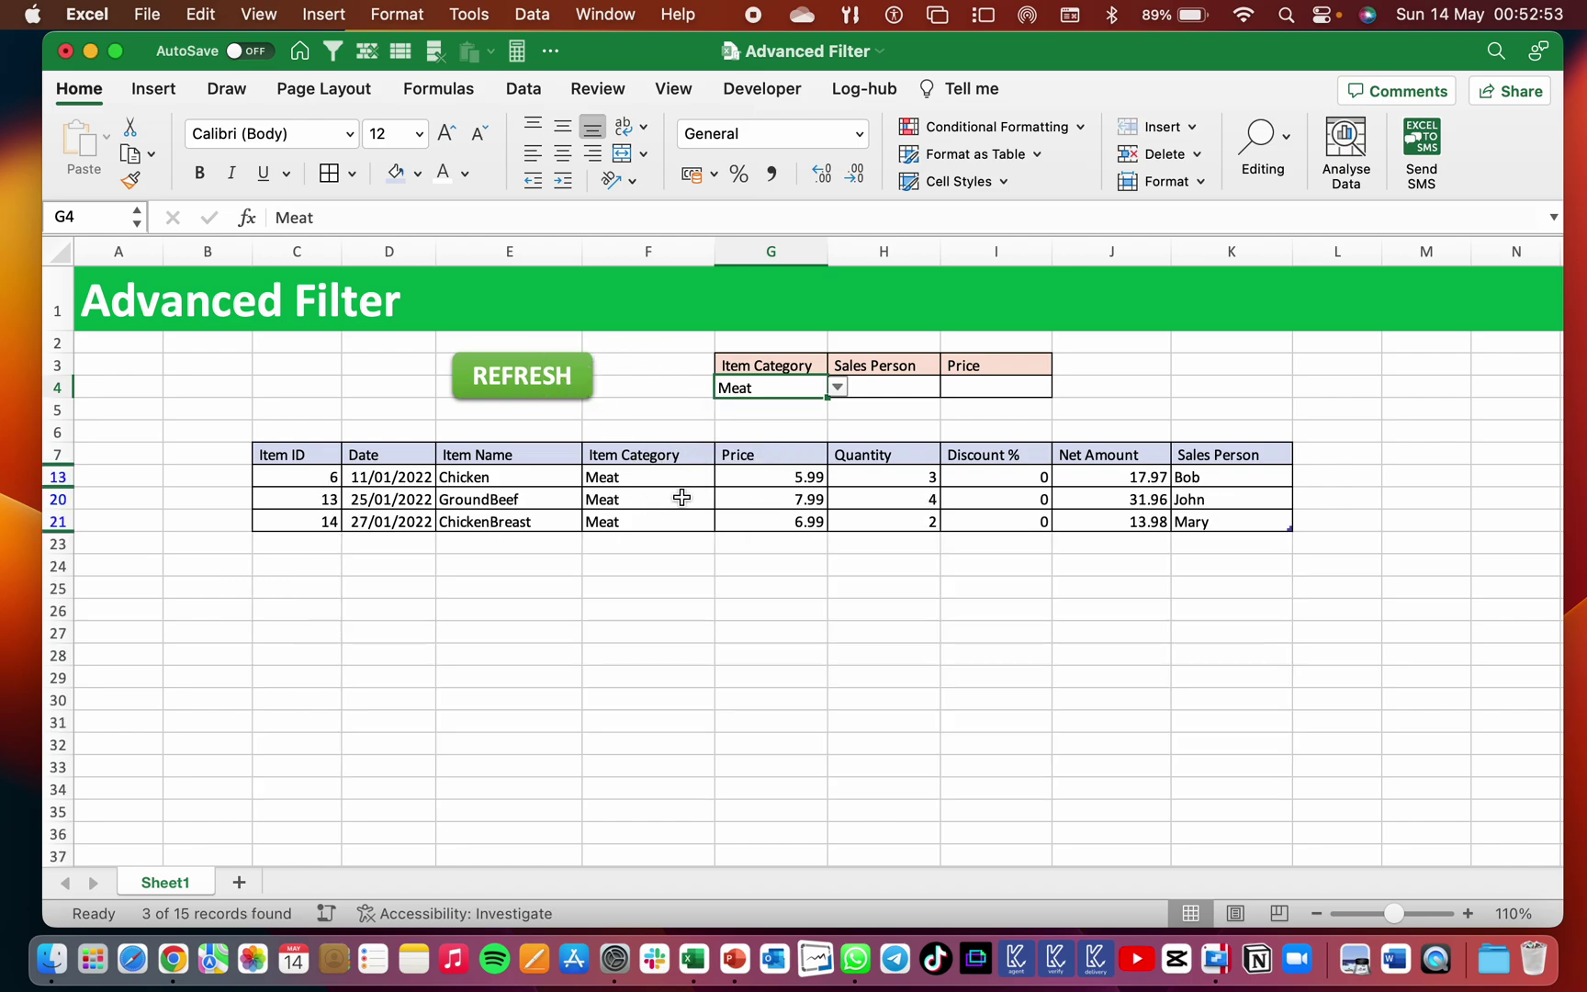
click(877, 389)
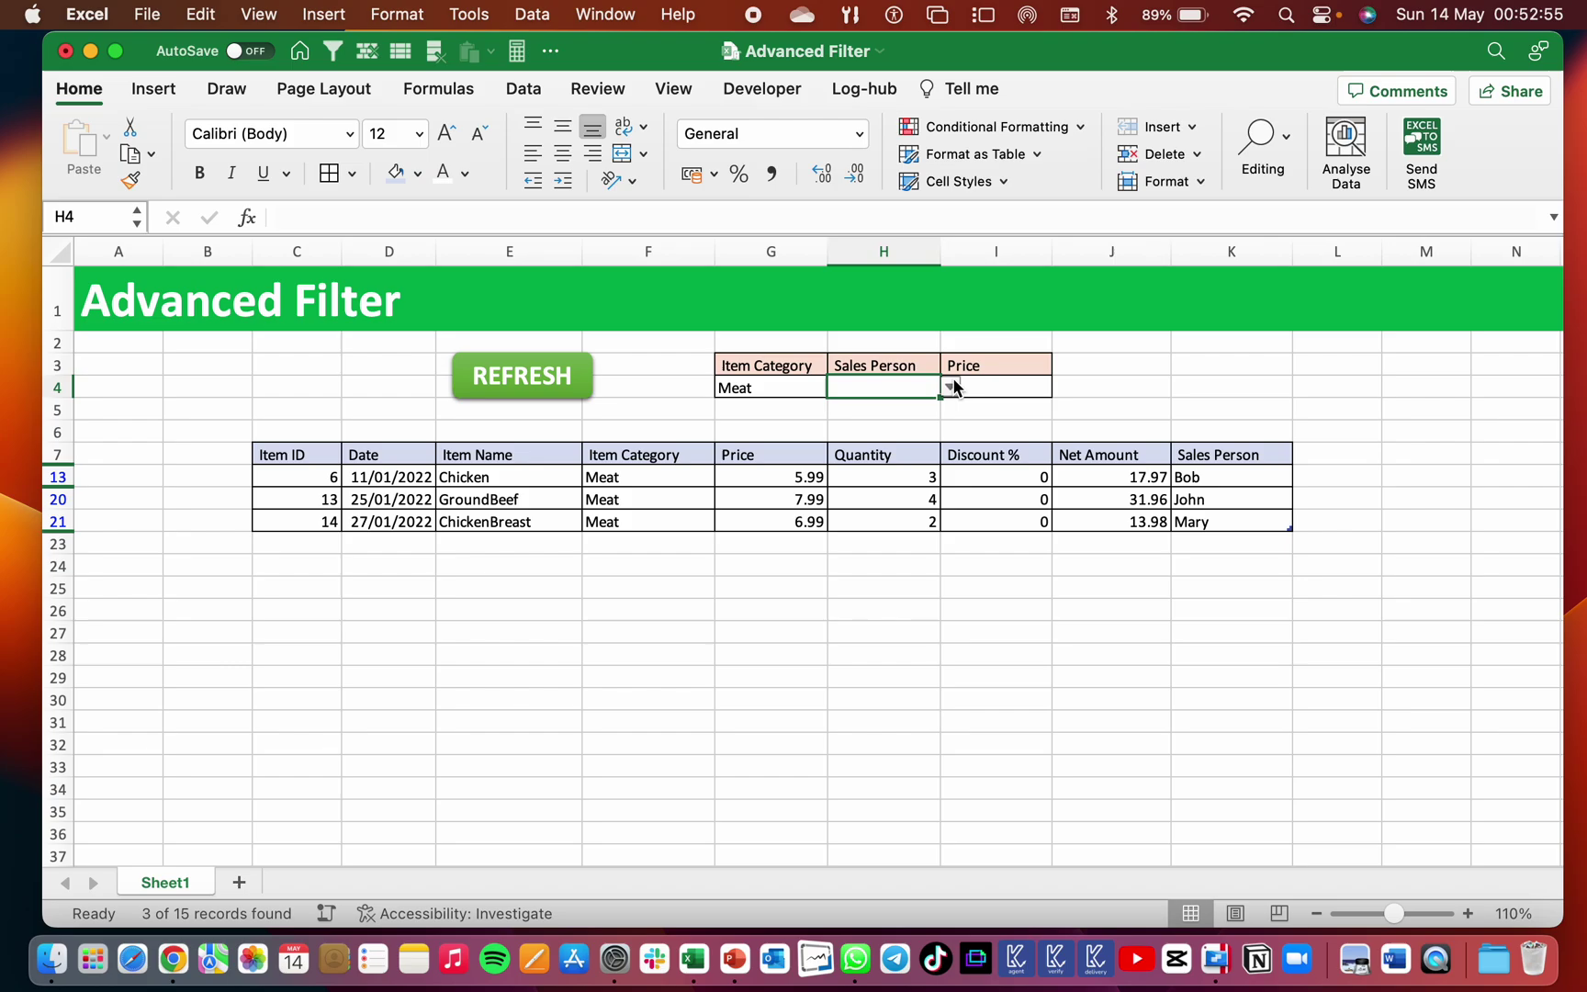
click(952, 387)
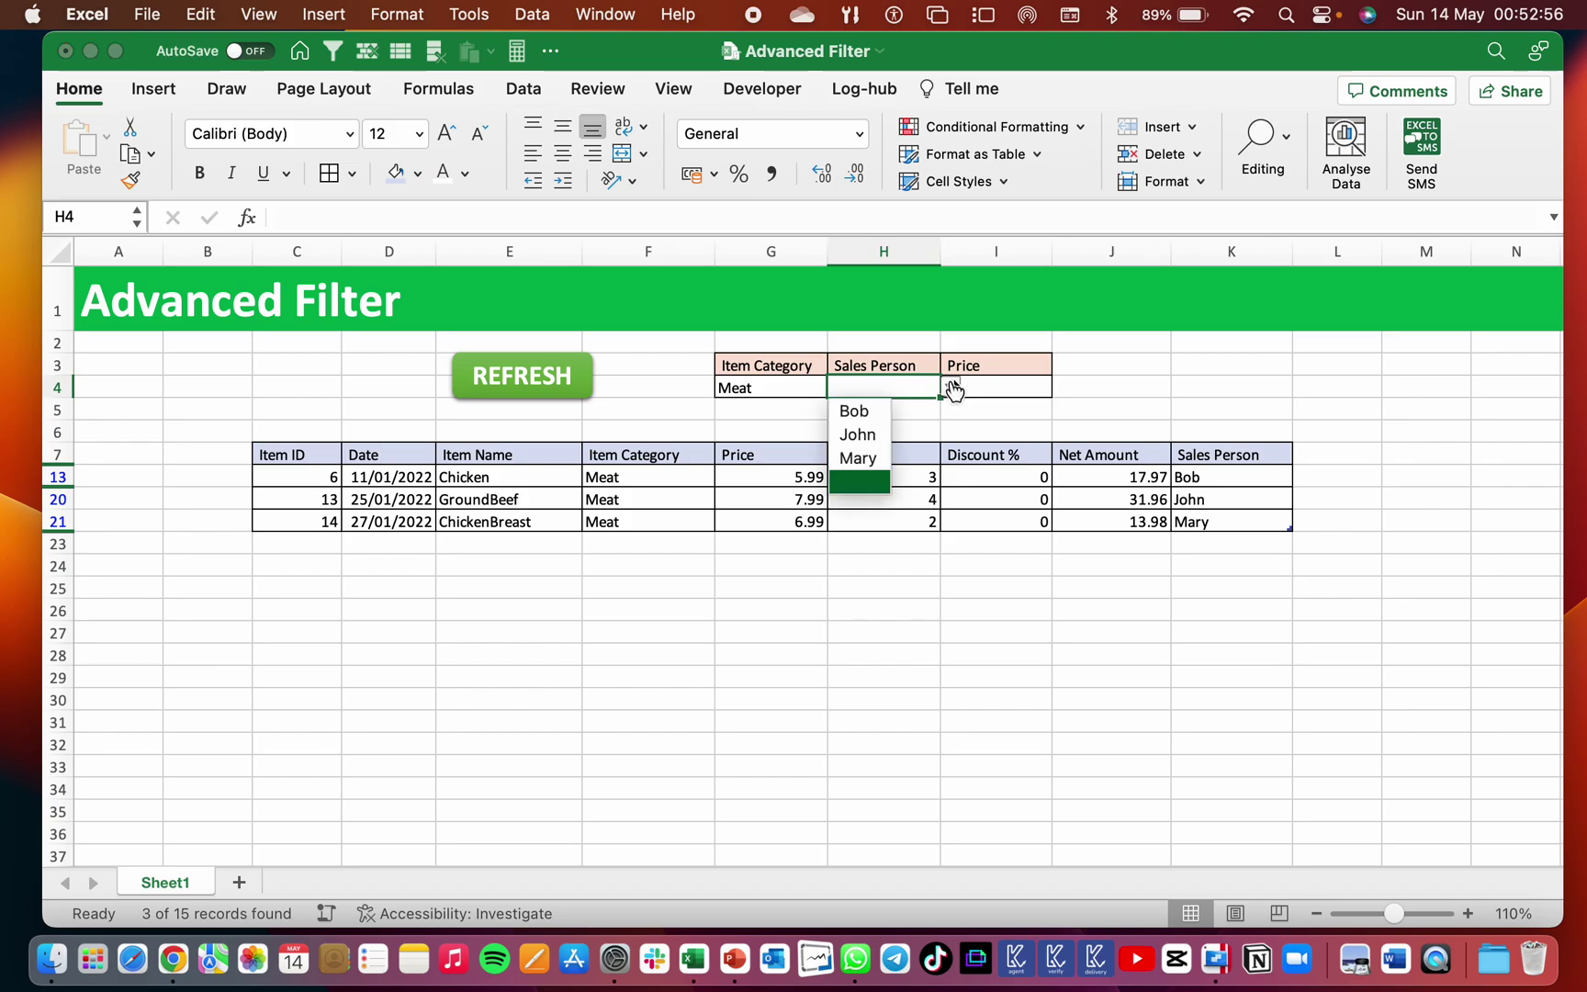
click(864, 412)
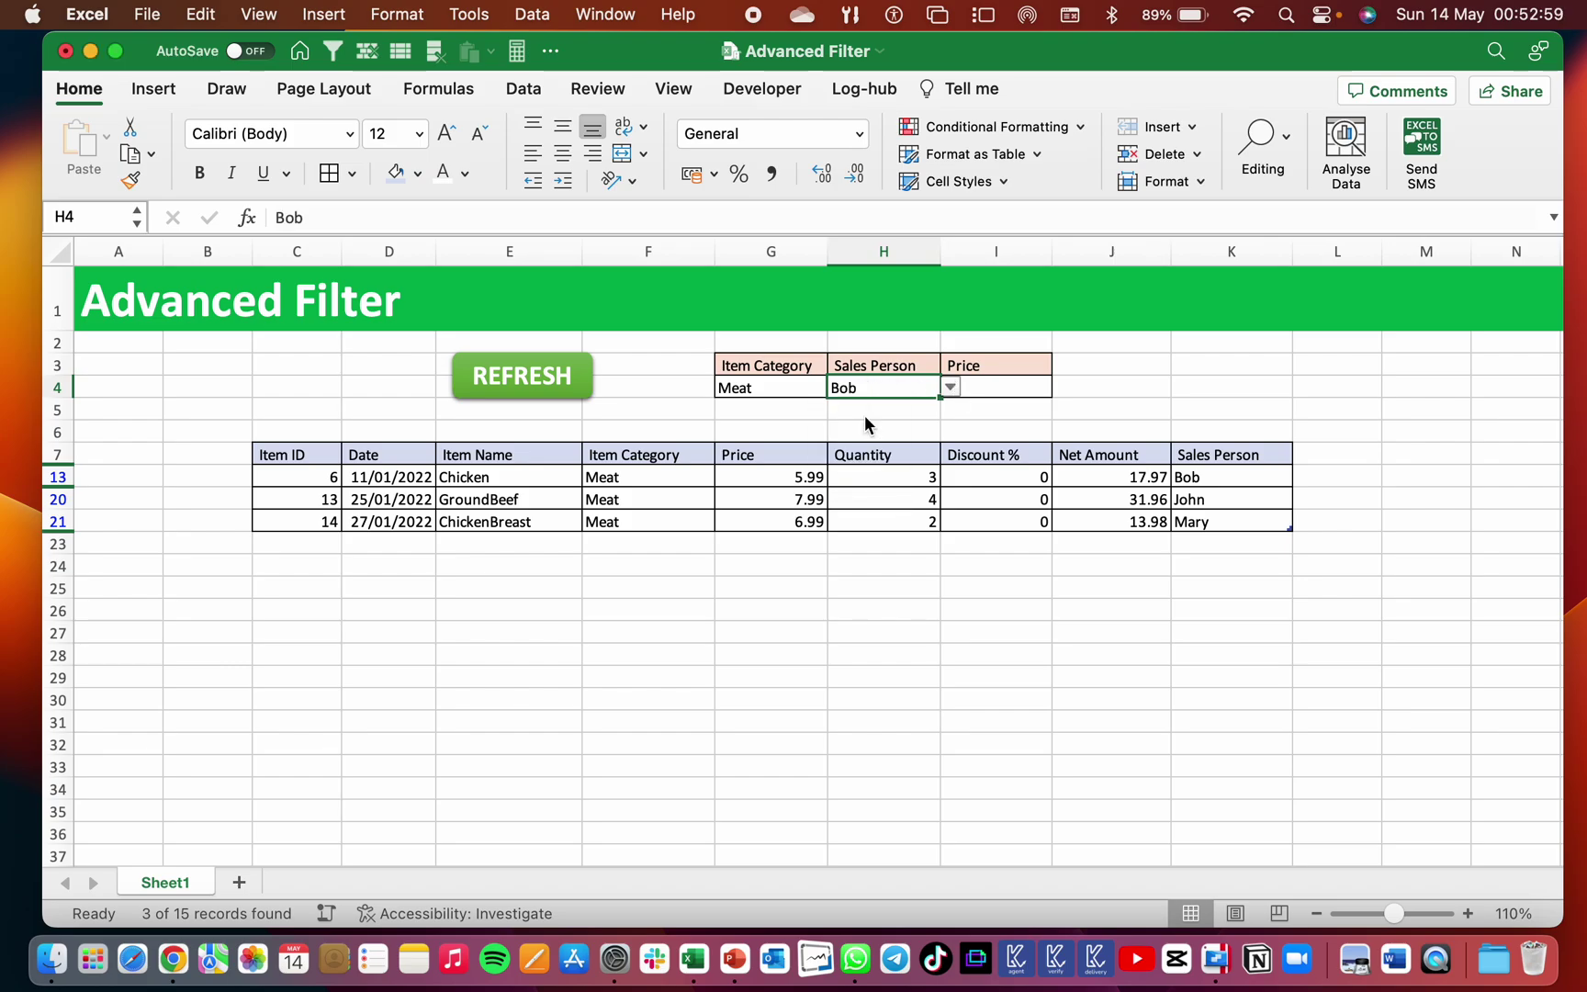
click(568, 393)
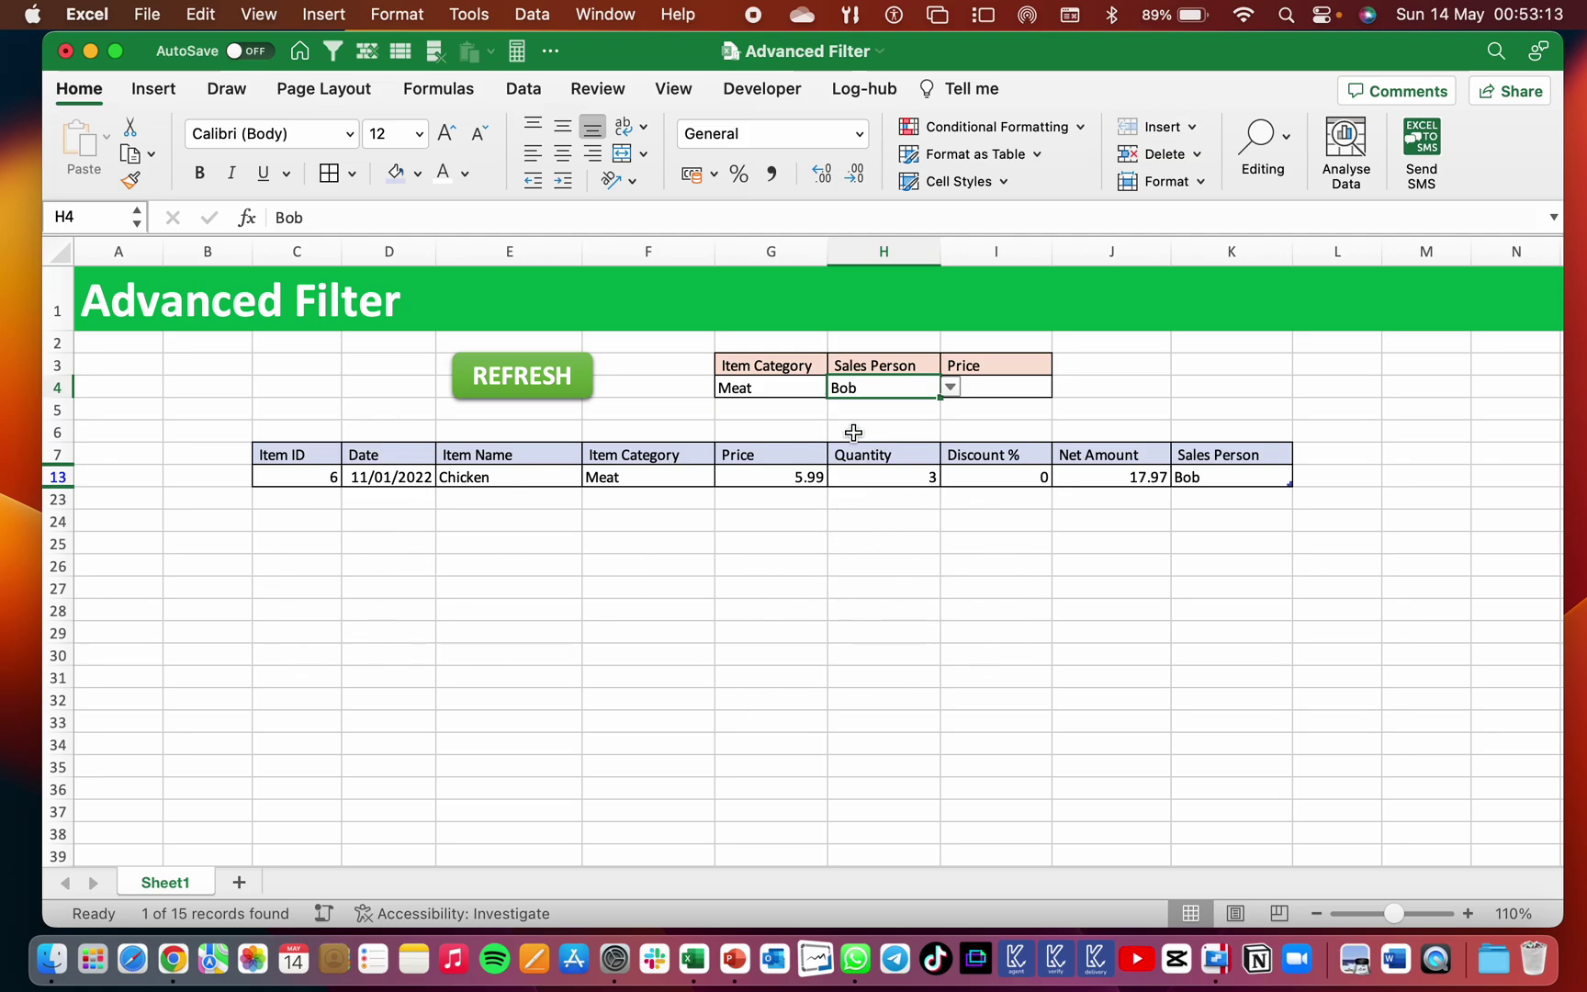
- Clear G4:H4, enter >5 as the Price criterion in I4, and refresh to list six records
drag(756, 394, 850, 395)
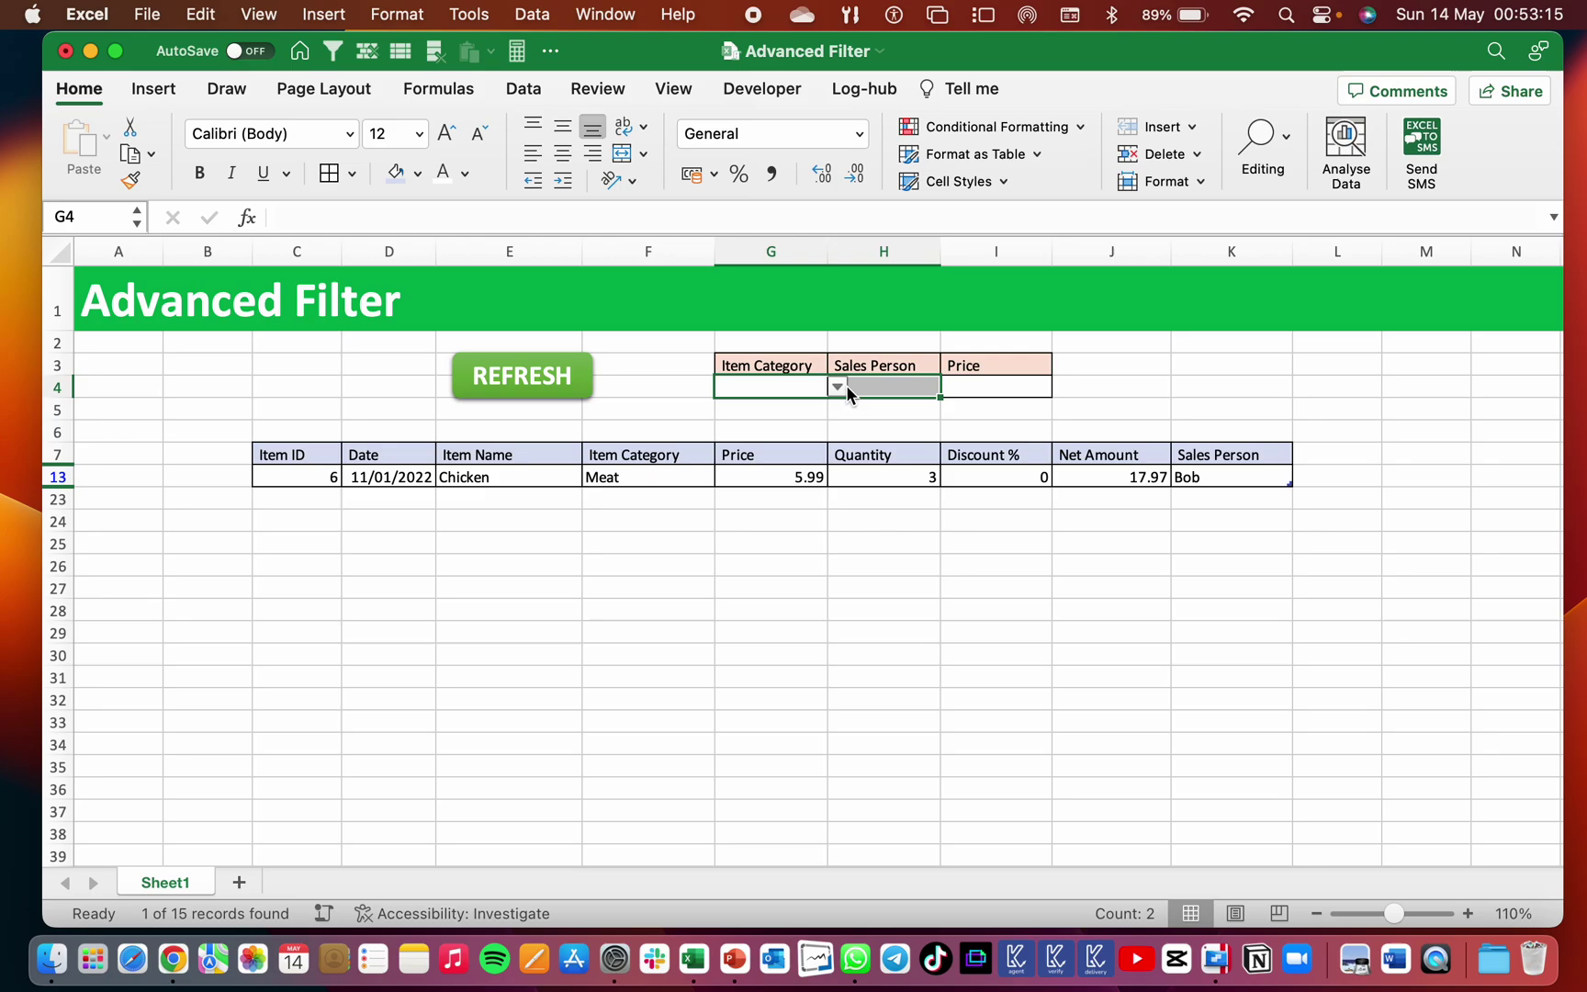
click(1068, 380)
click(999, 387)
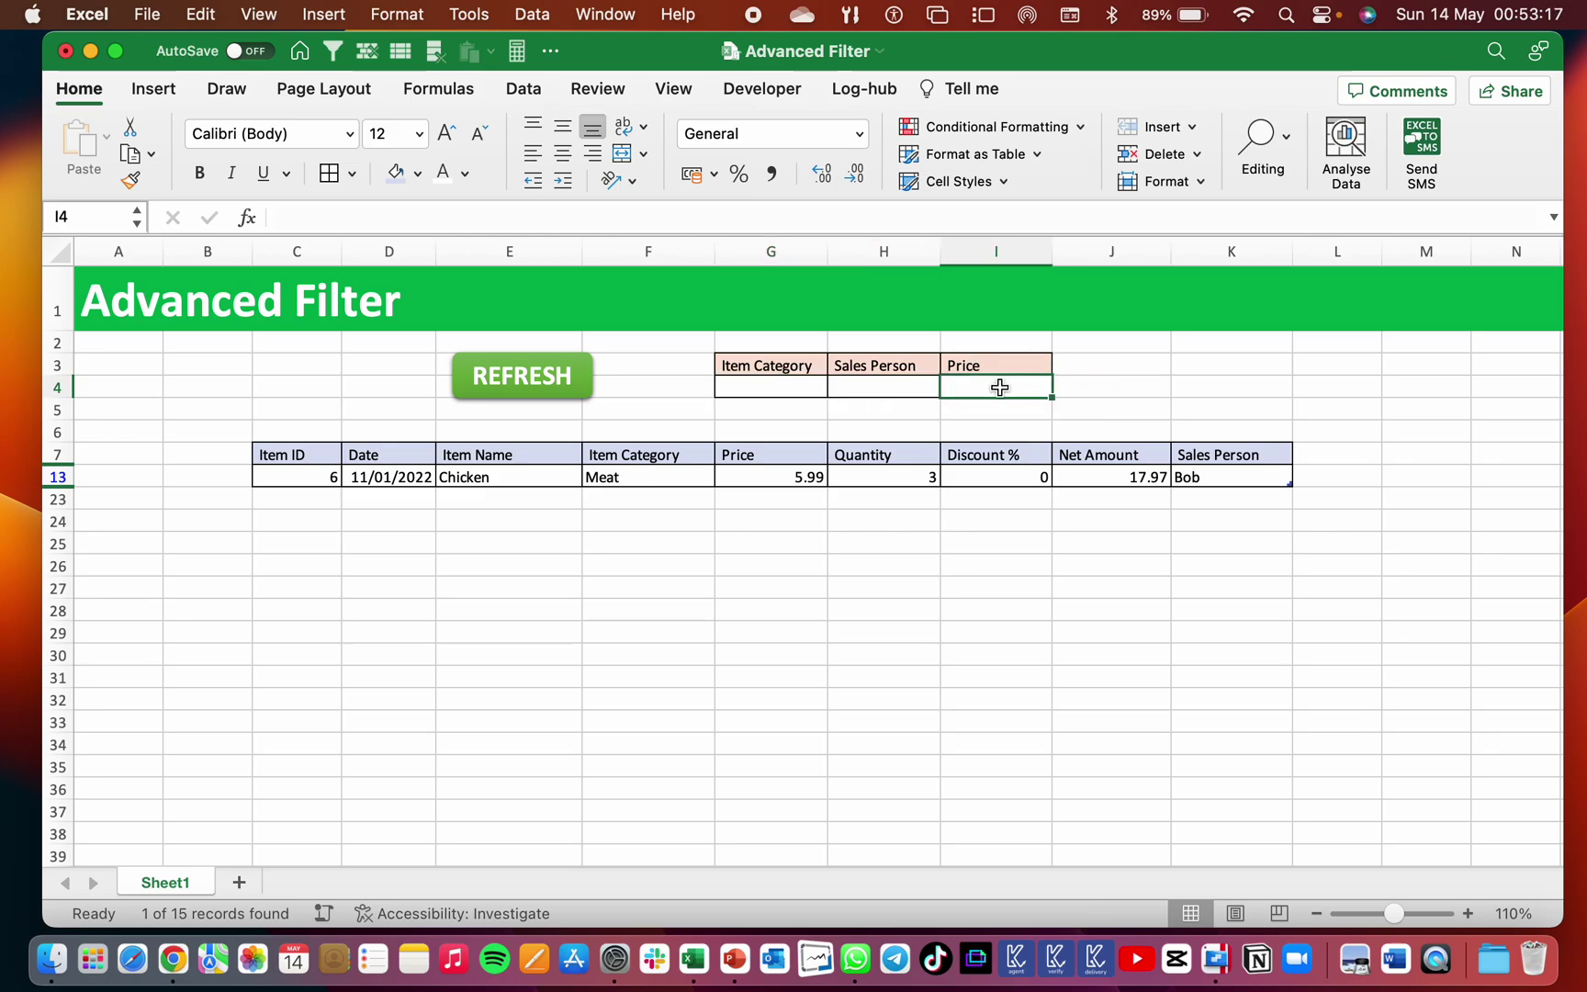
text(>5)
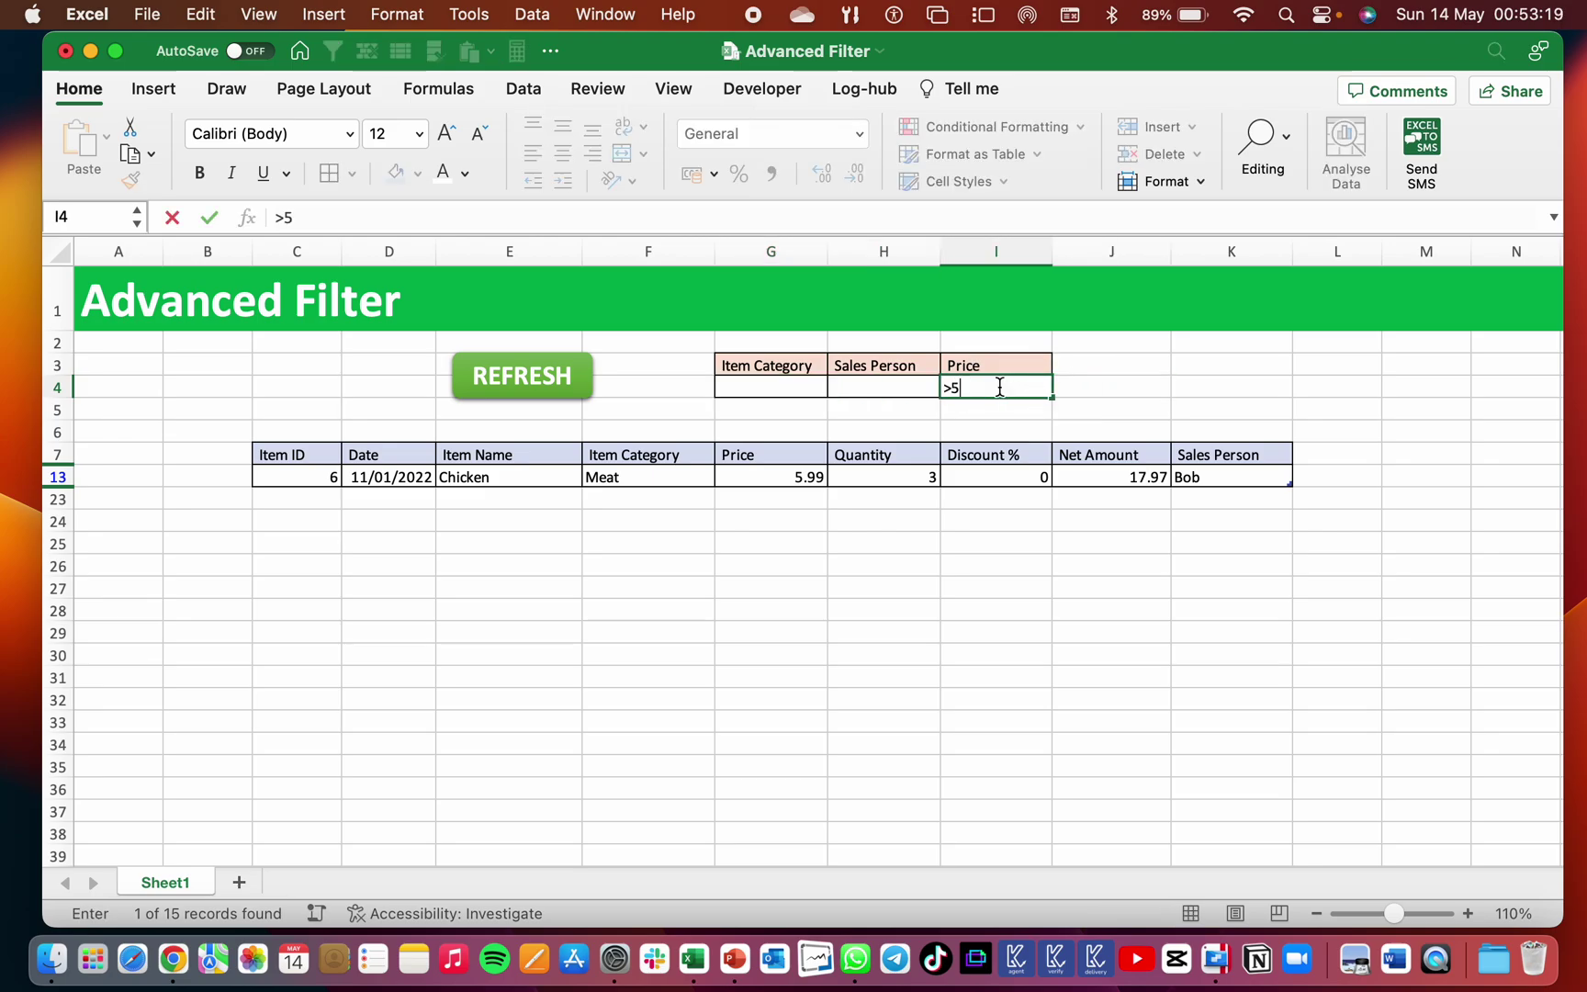
click(533, 375)
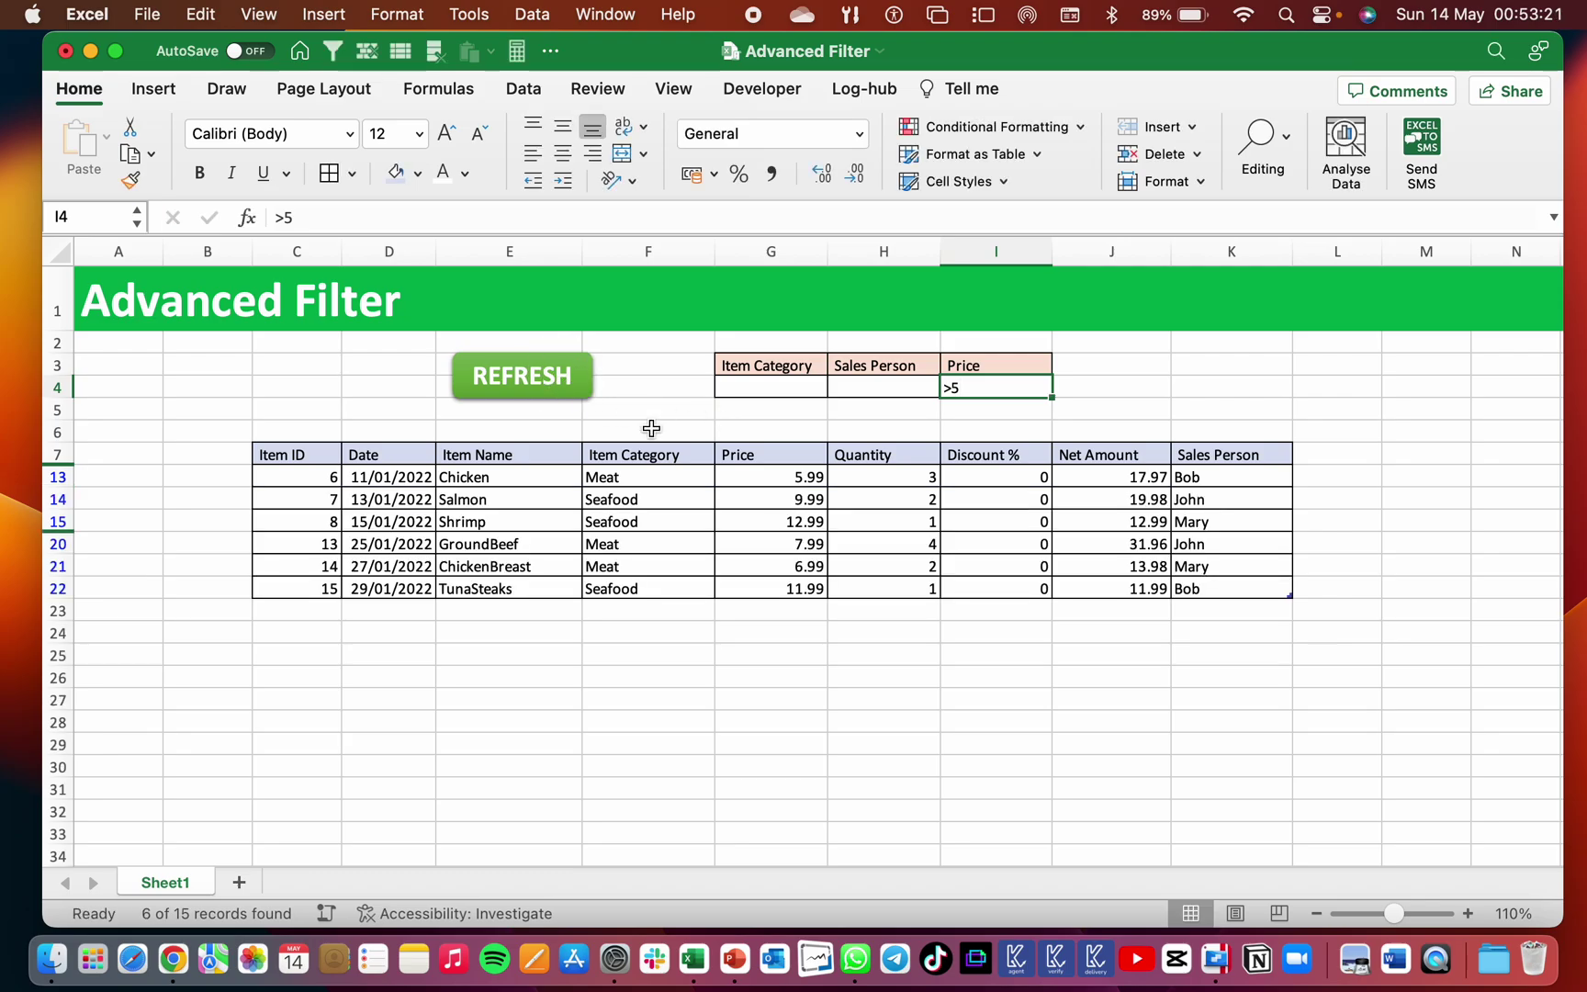
drag(807, 477, 786, 589)
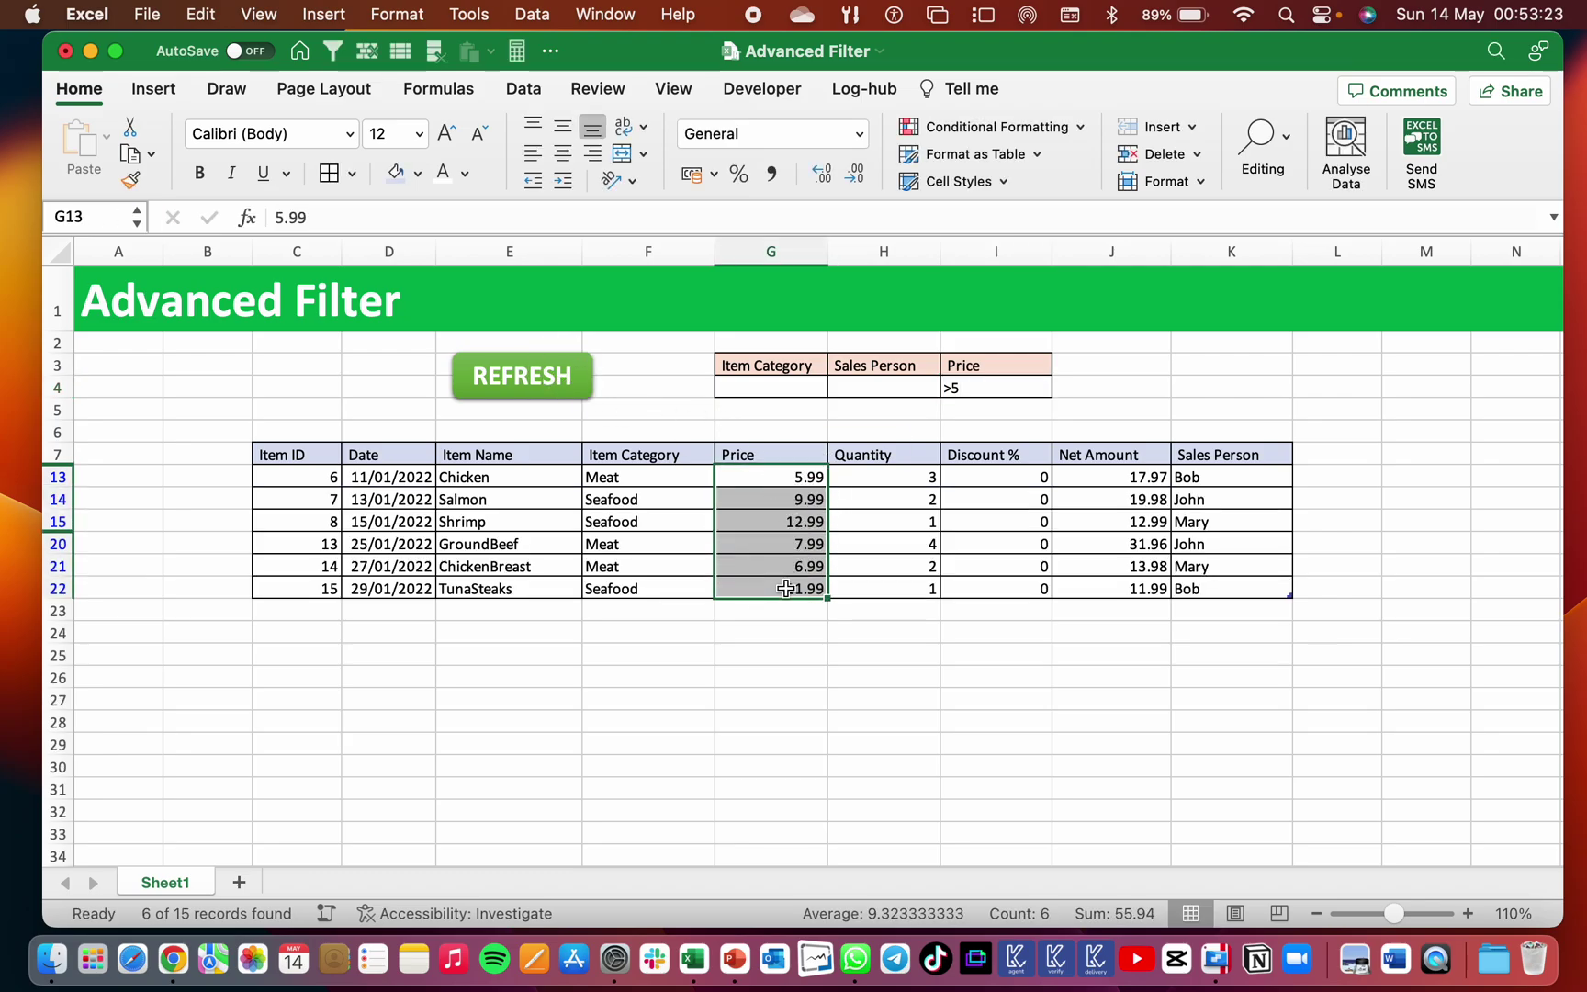
click(874, 704)
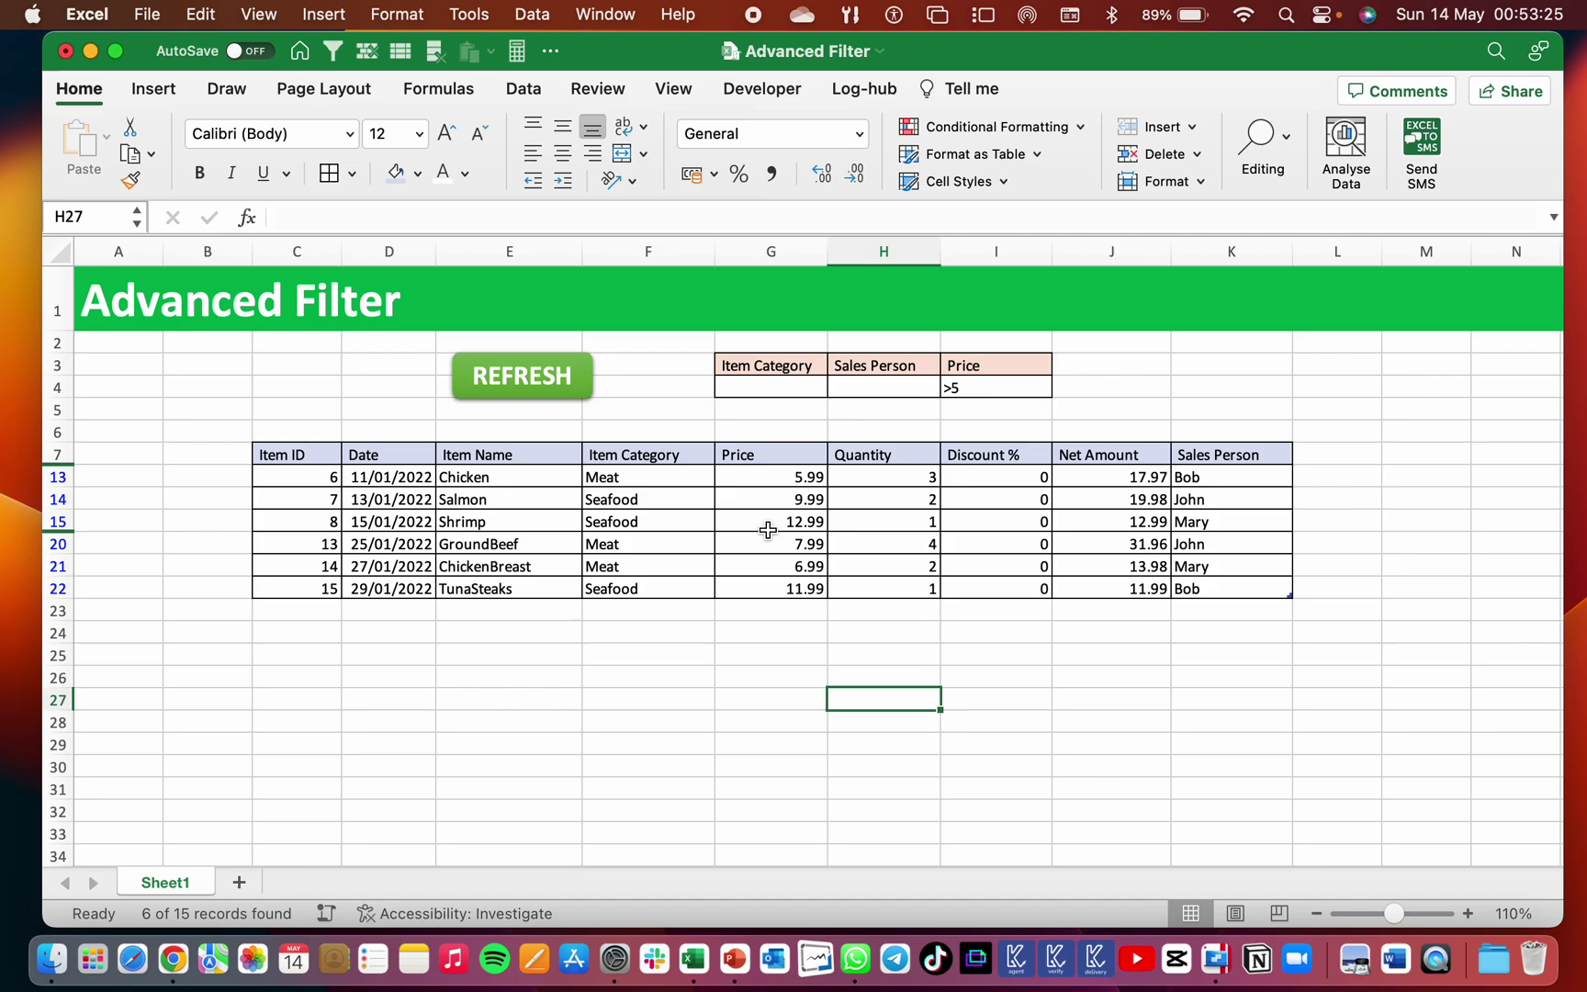